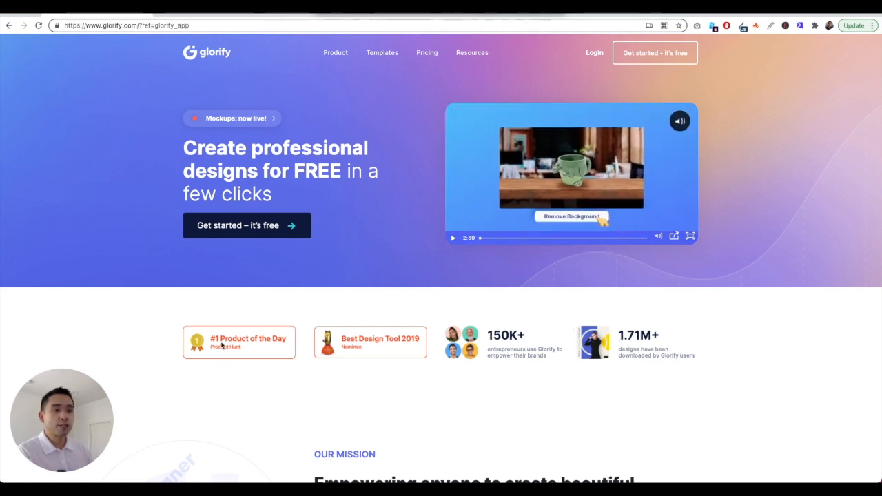
Look through the Glorify homepage's Our Mission section and browse its carousel of user types through to the end
scroll(358, 317, down, 5)
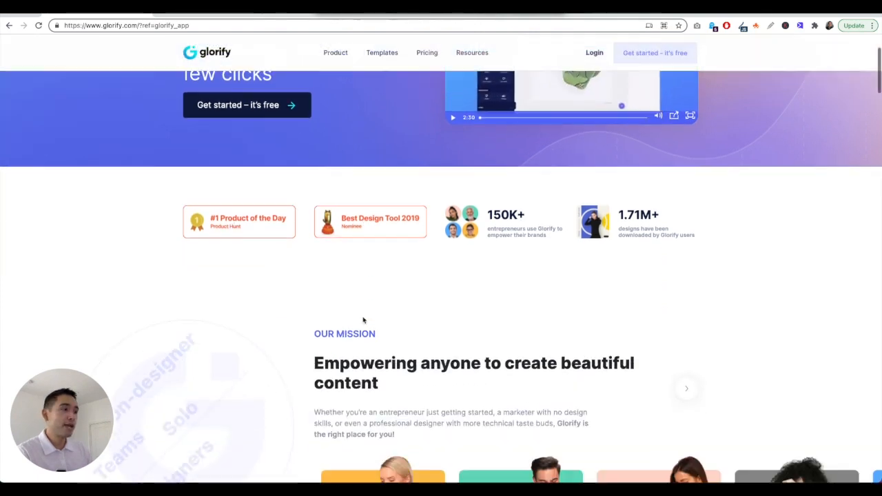
scroll(363, 316, down, 2)
scroll(362, 319, up, 2)
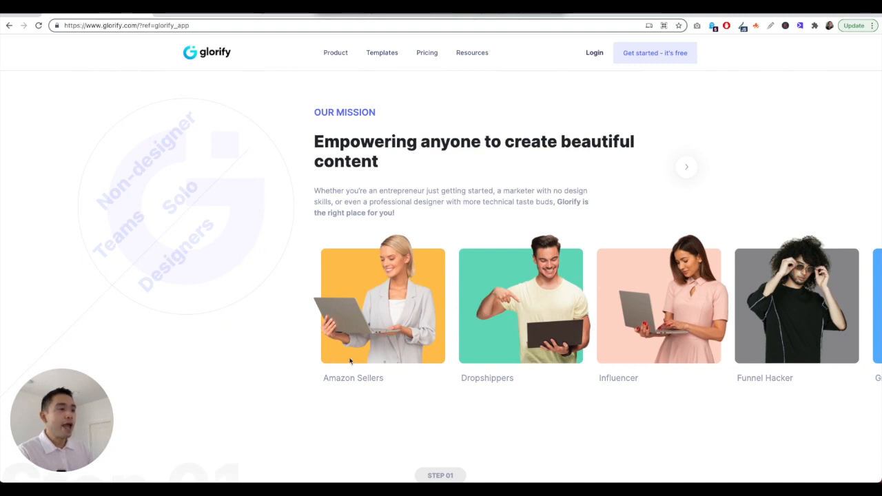
drag(786, 308, 431, 324)
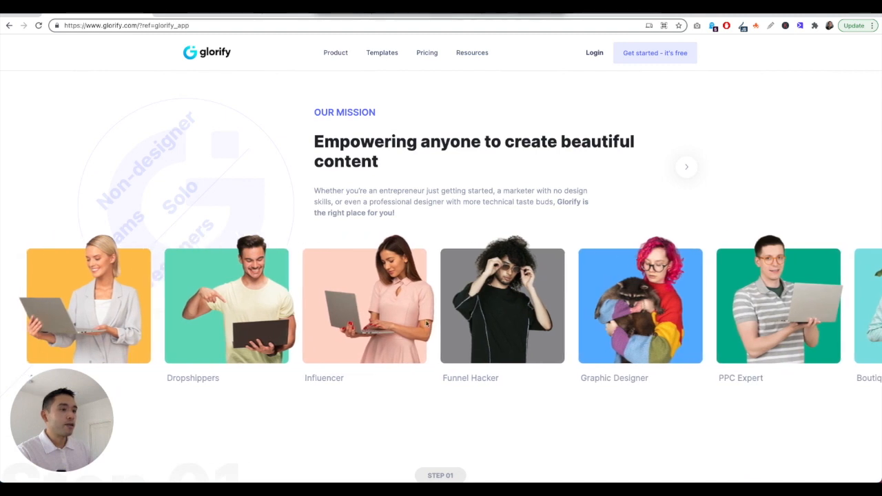
drag(567, 308, 123, 316)
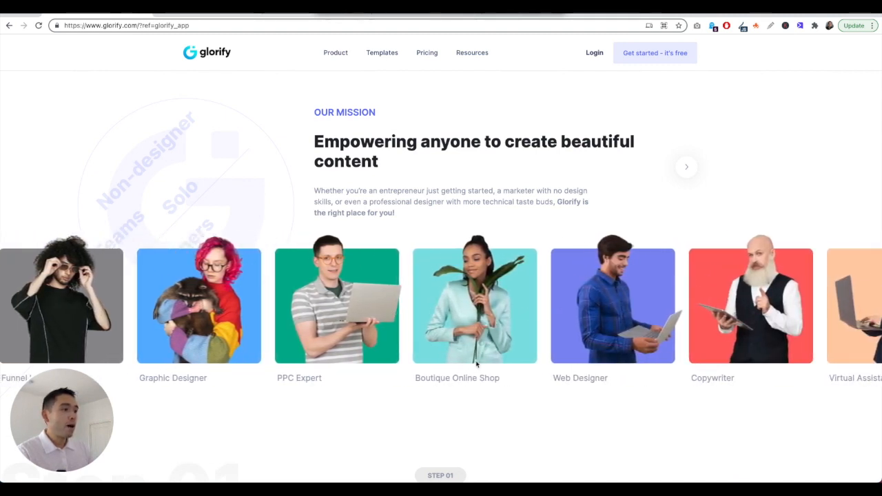
drag(659, 305, 258, 295)
Browse the homepage's niche template section, including the Electronics and Beauty categories and further themes, and skim the editor features
scroll(394, 296, down, 5)
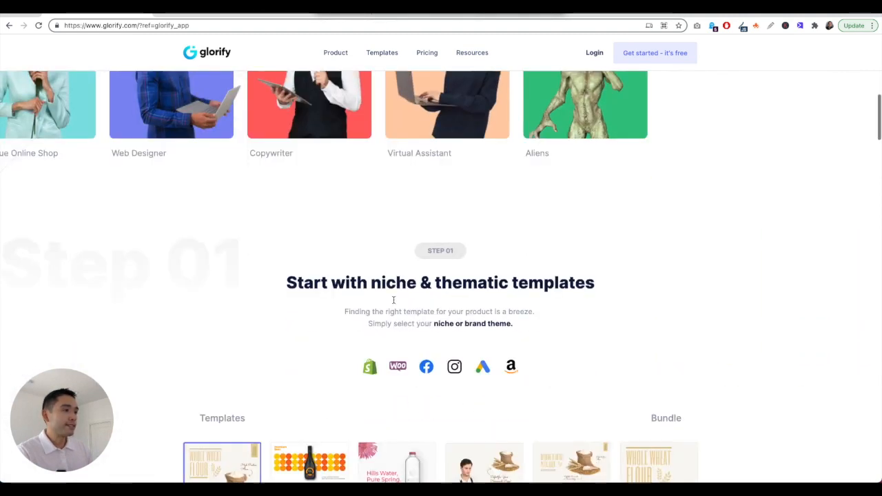
scroll(393, 303, down, 2)
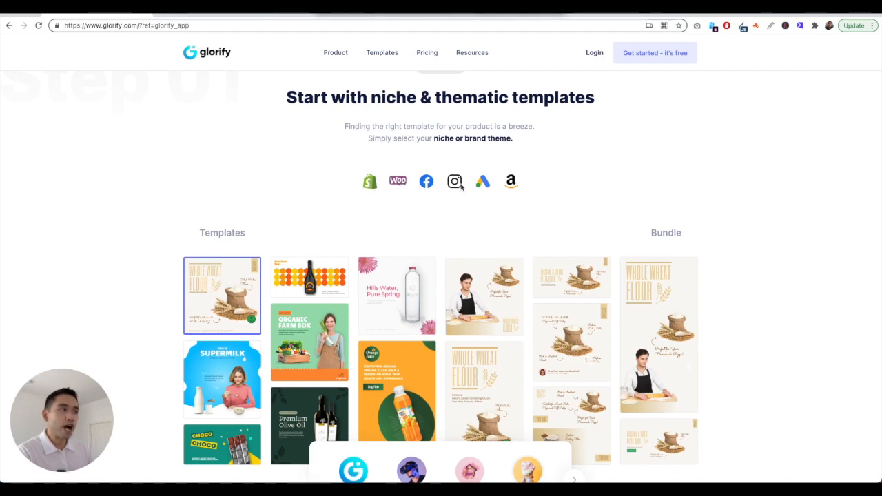
scroll(510, 226, down, 3)
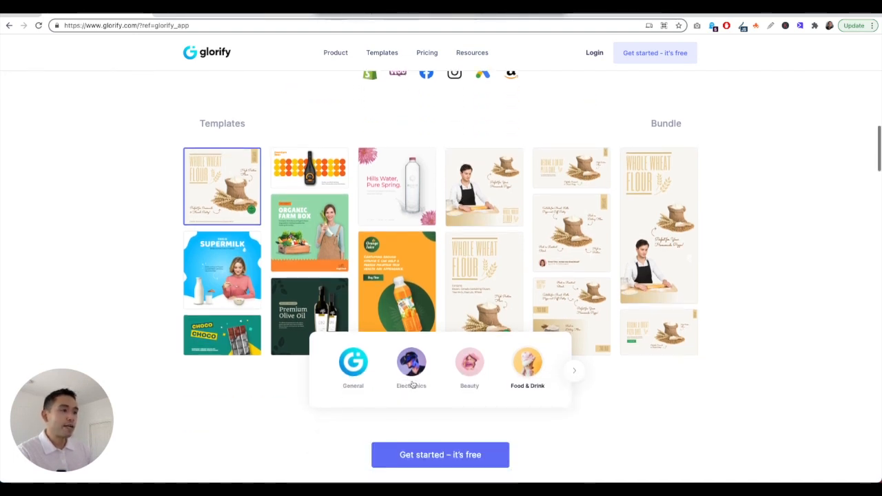
click(411, 361)
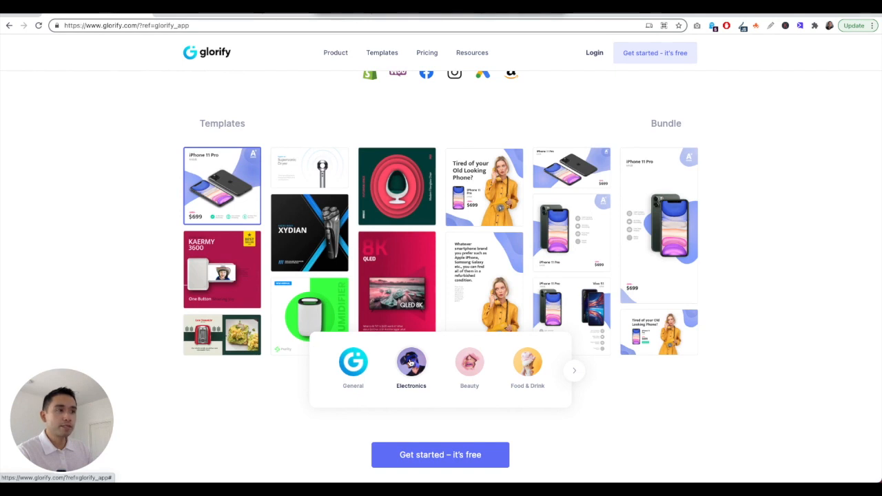
click(470, 361)
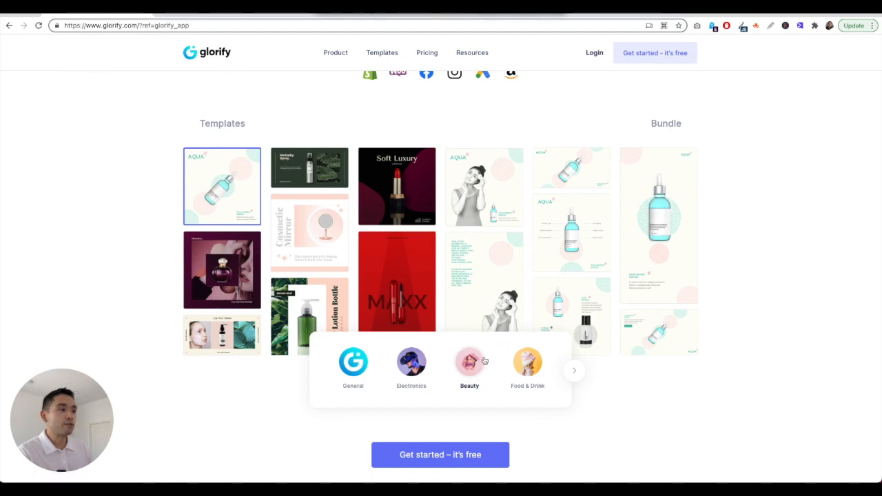
click(529, 365)
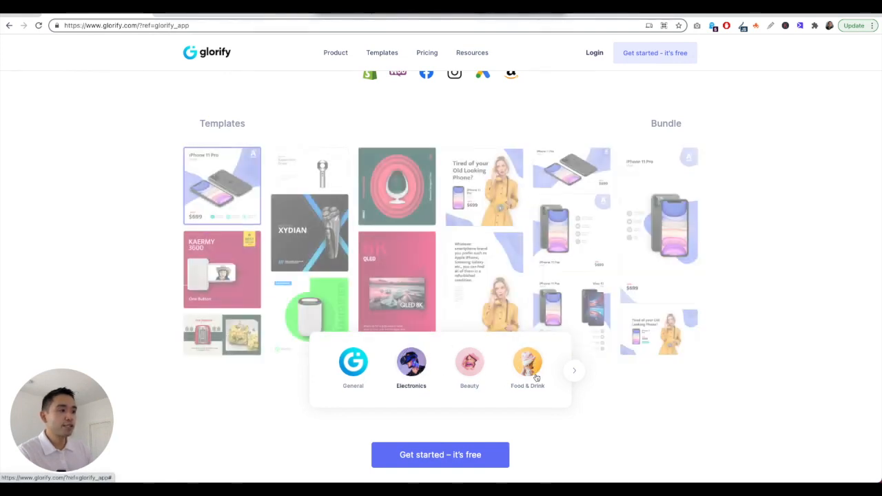
click(574, 371)
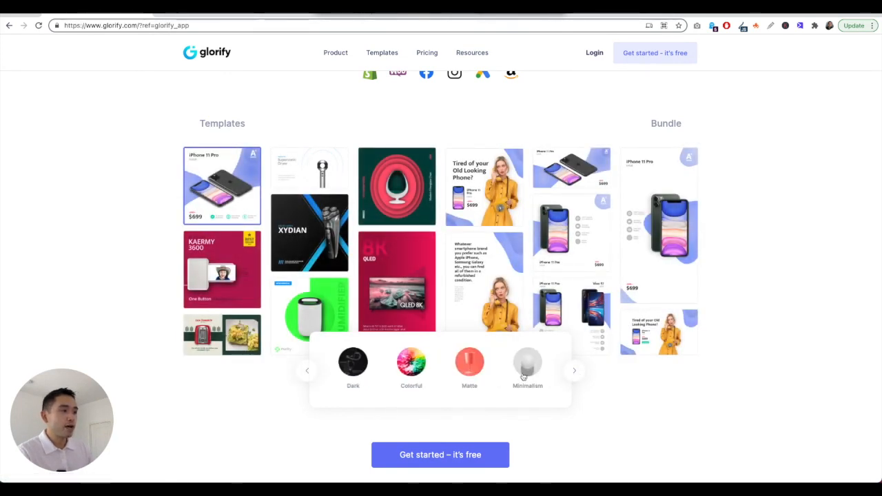
scroll(475, 369, down, 10)
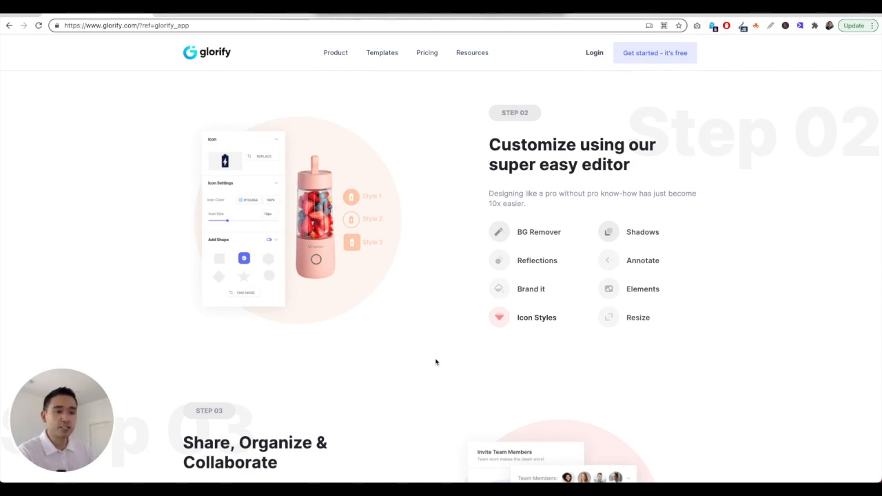
scroll(435, 361, up, 15)
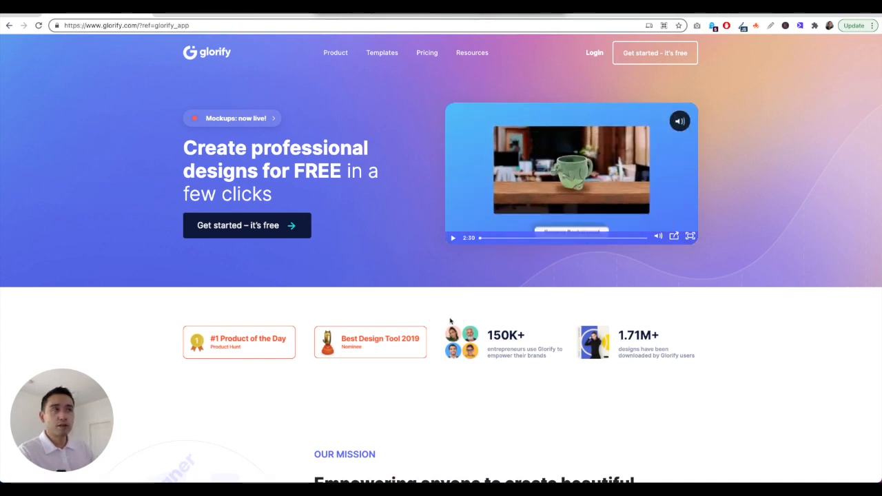
Switch to the Glorify dashboard and examine the design formats from Adverts through Ebook and the blank canvas size presets, keeping Custom Size
click(227, 15)
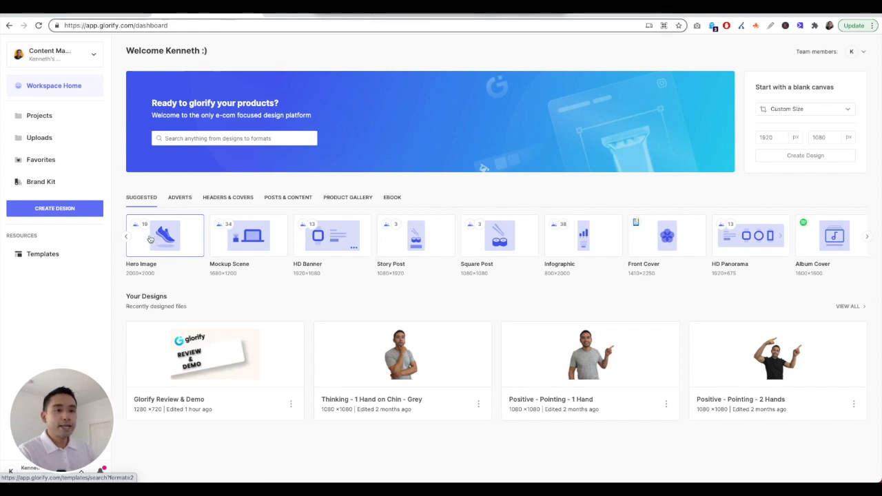
click(185, 200)
click(237, 198)
click(280, 199)
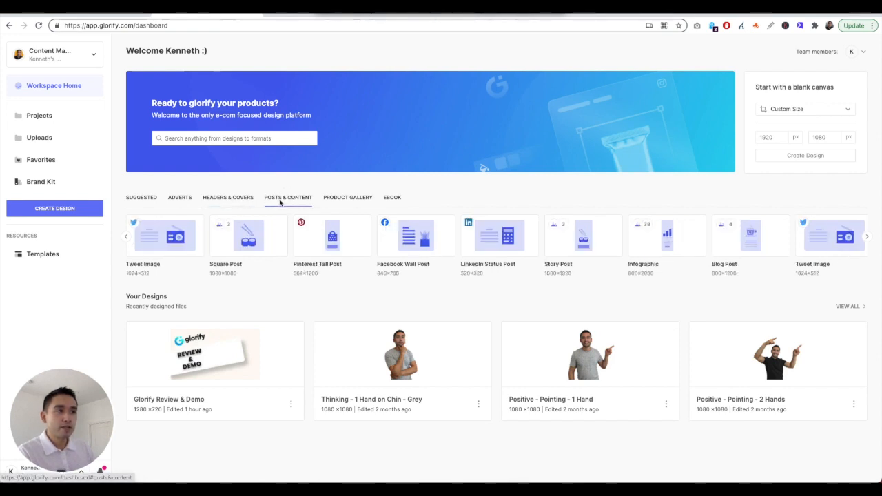
click(348, 200)
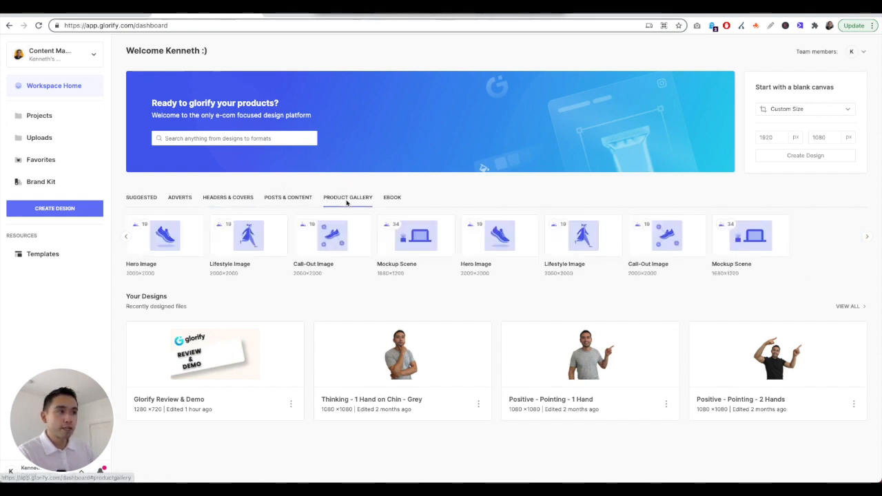
click(393, 200)
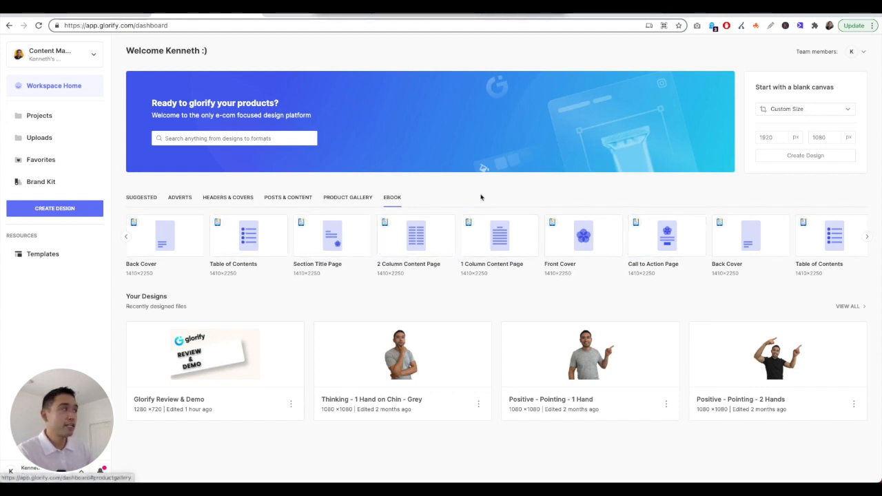
click(817, 109)
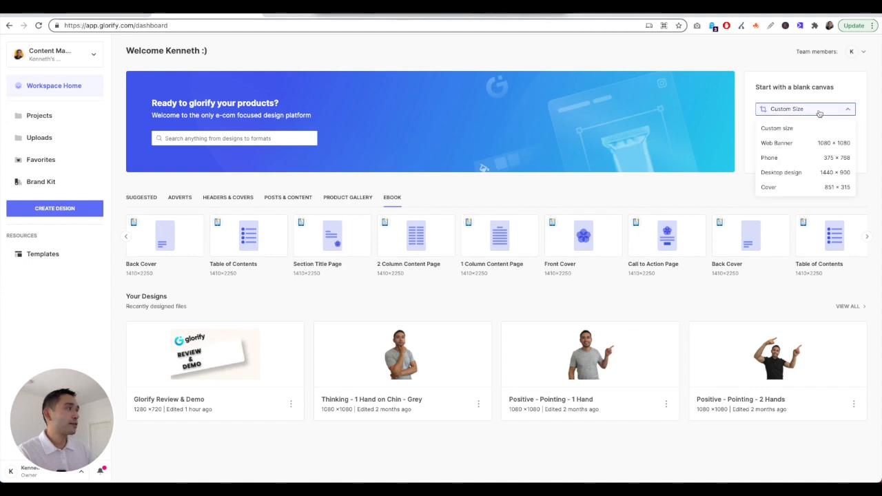
click(787, 127)
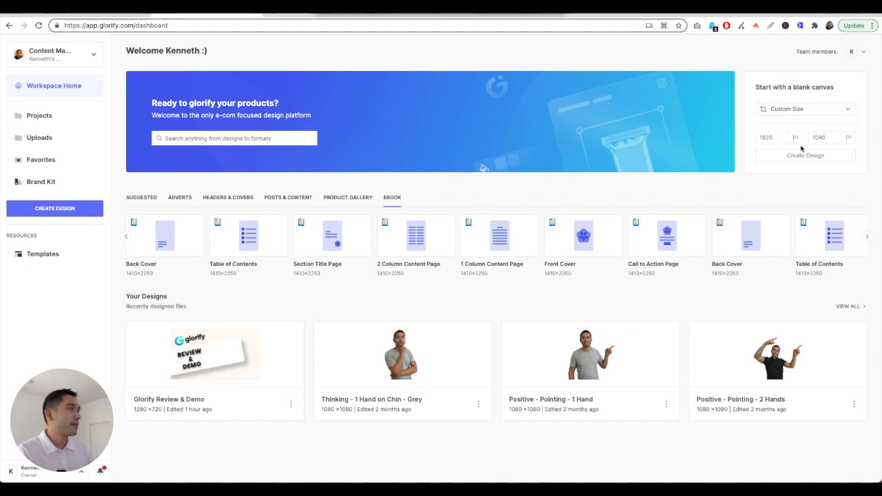
View the workspace's team member and guest access lists and the list of owned teams and workspaces
click(864, 54)
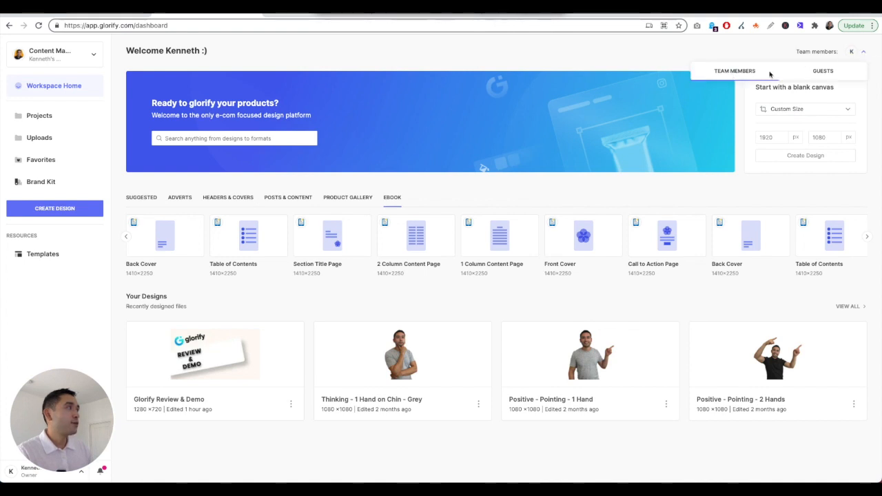
click(814, 72)
click(735, 72)
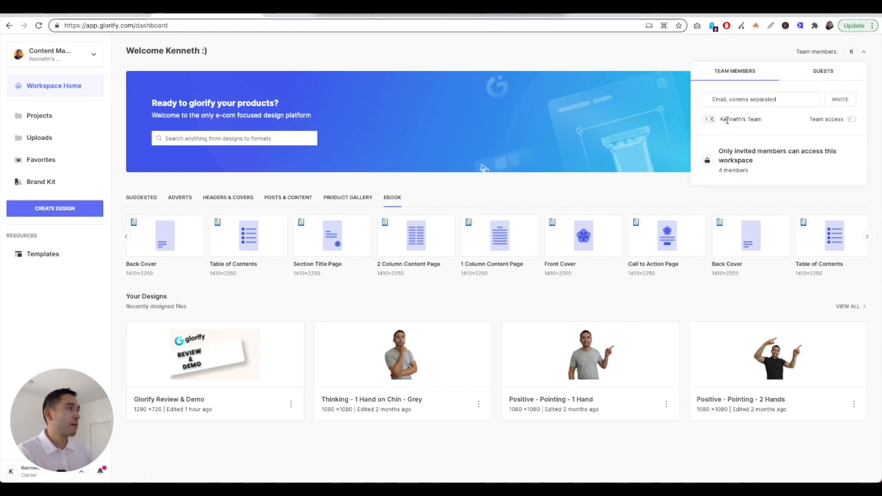
click(822, 73)
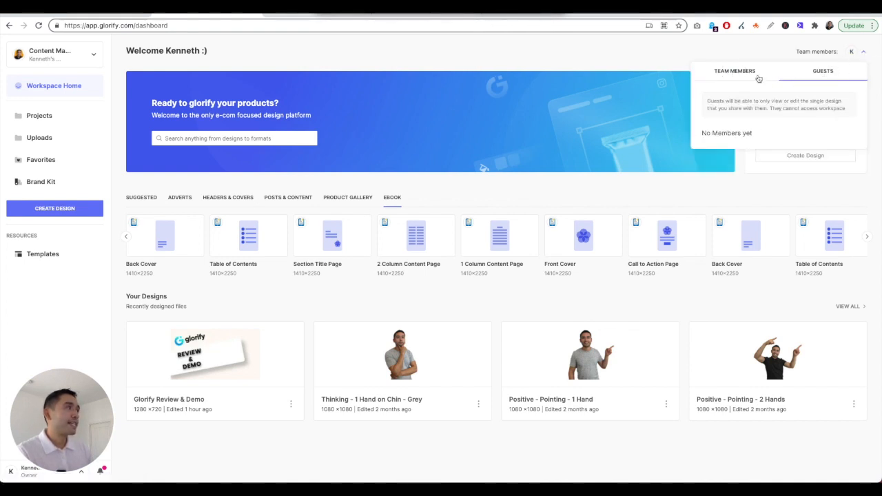
click(617, 64)
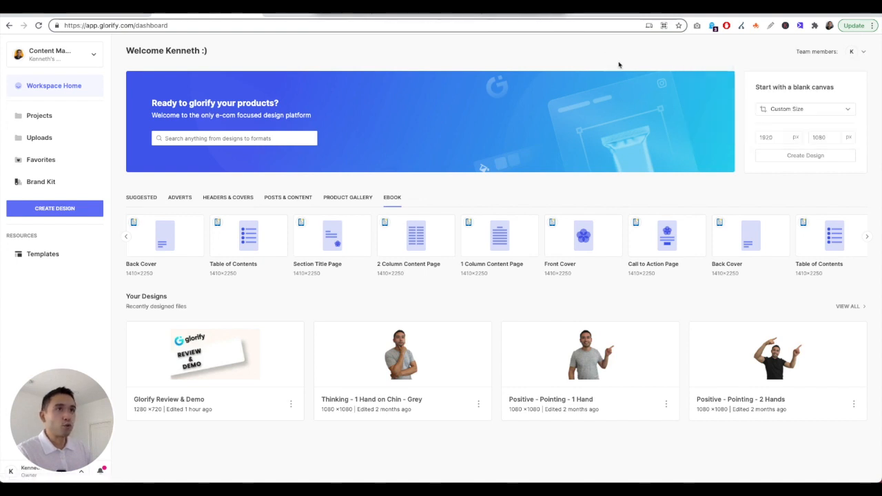
click(84, 65)
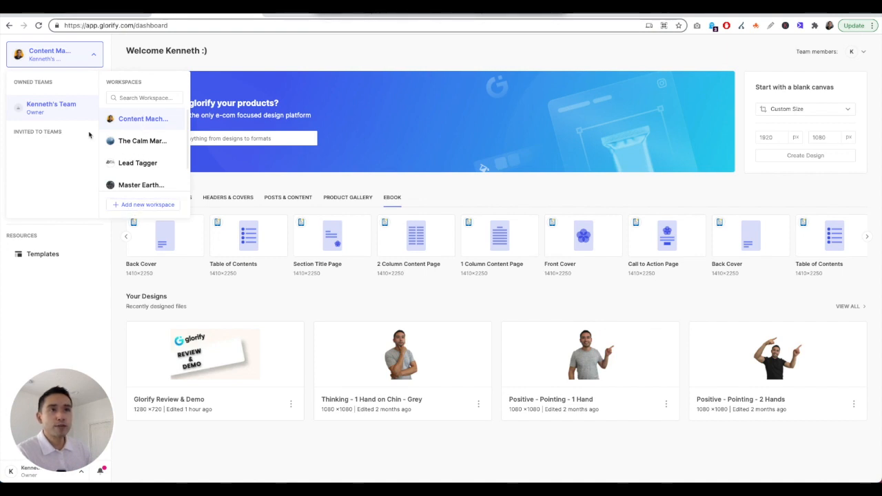
click(196, 66)
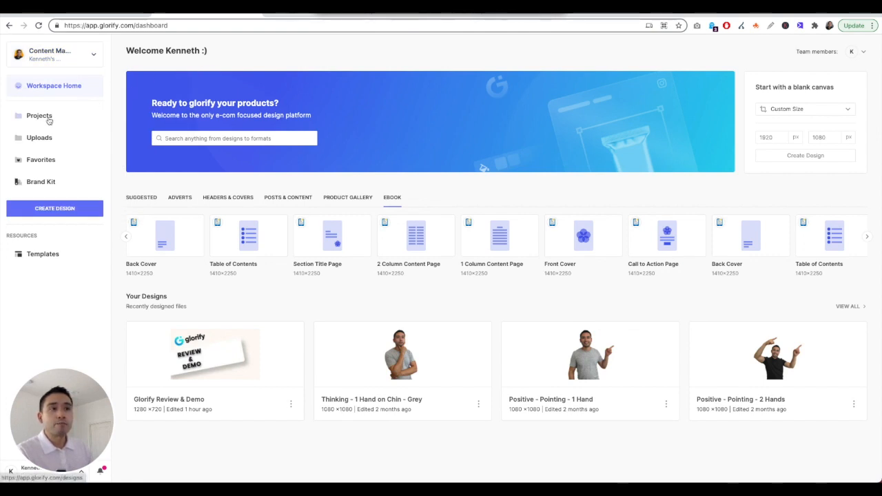
Open Projects, dismiss the asset management tour, view the private and shared files, and return to the workspace home
click(39, 116)
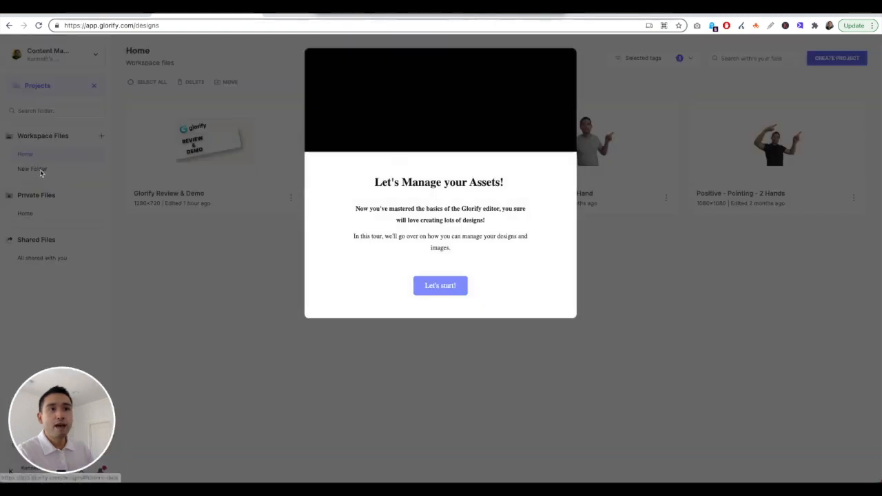
click(569, 55)
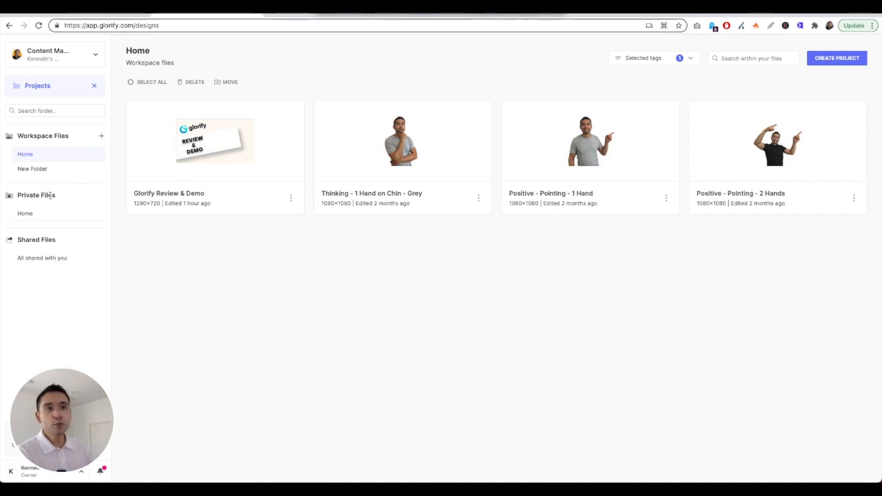
click(28, 215)
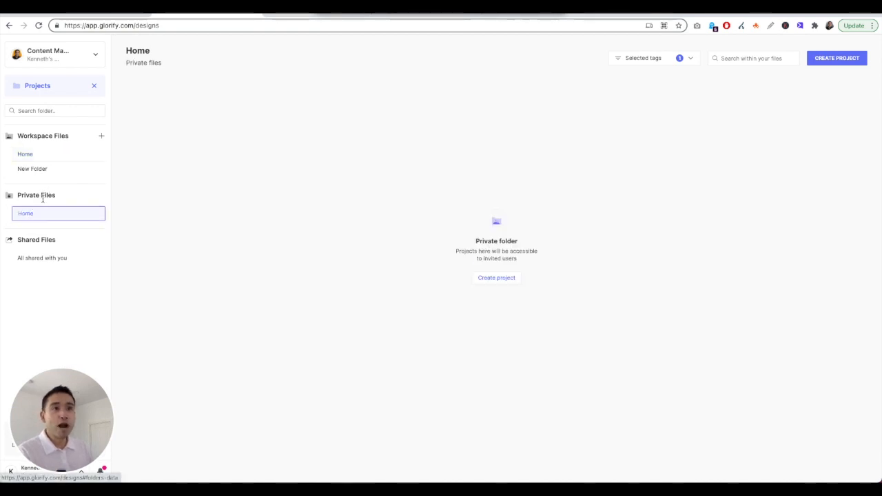
click(36, 264)
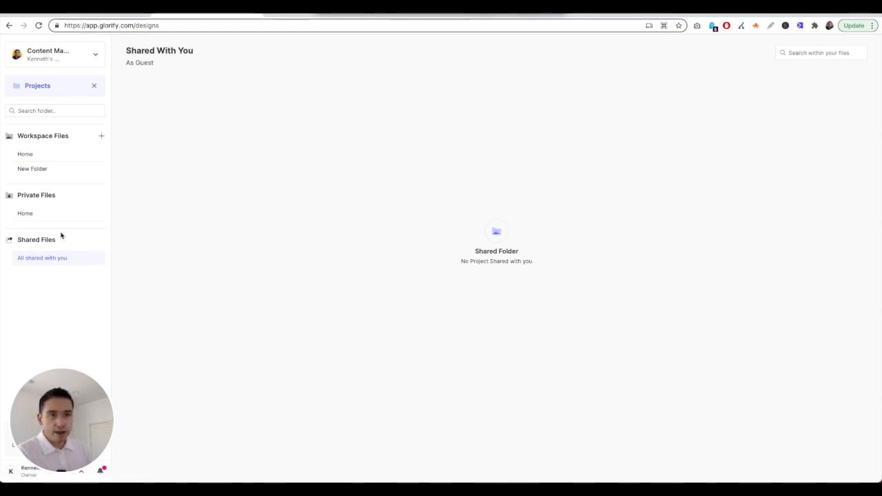
click(39, 218)
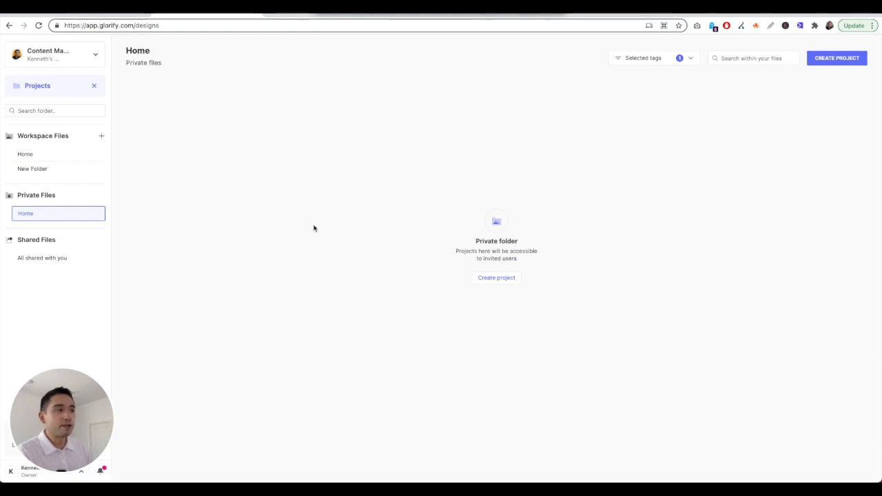
click(511, 258)
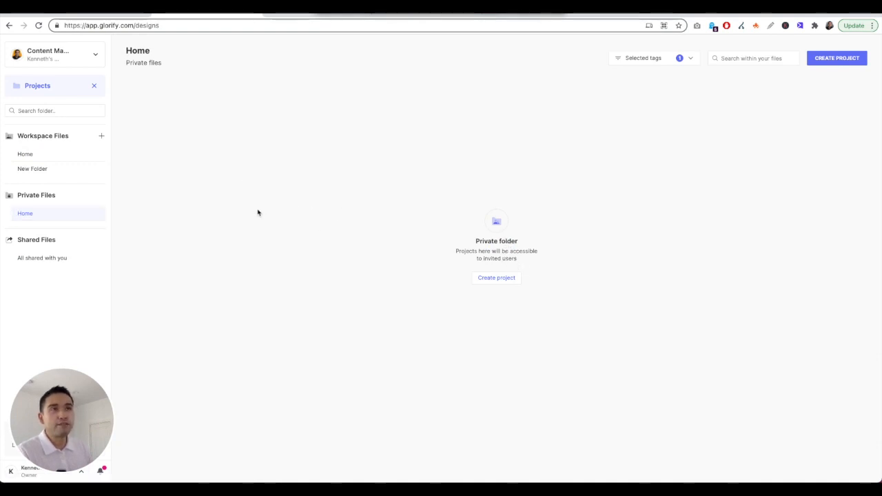
click(96, 88)
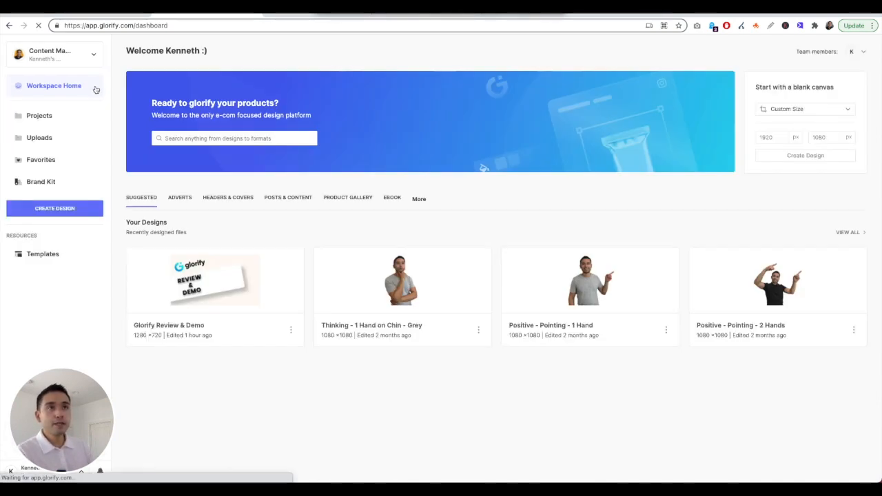
Open the uploaded image library and view the actions available for the first image
click(53, 140)
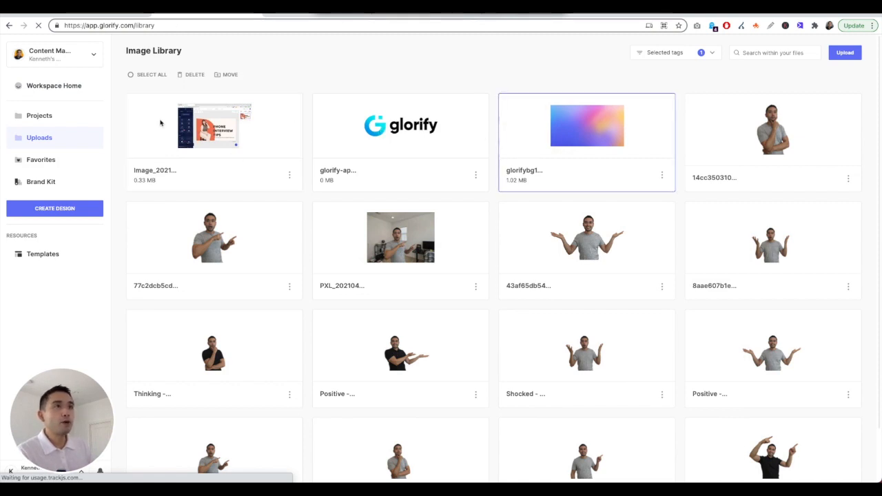
click(290, 176)
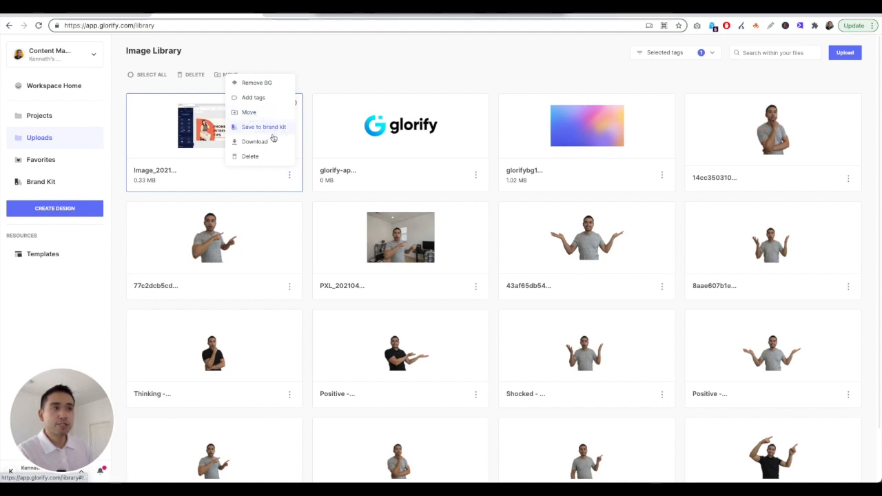
click(372, 77)
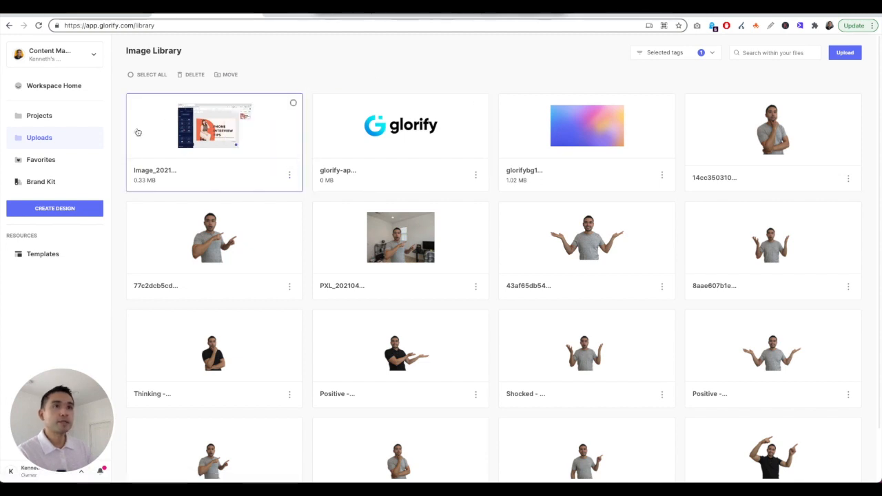
View the favorites, then the brand kit's style guide, its color palette creation form and the brand assets, adding nothing
click(69, 165)
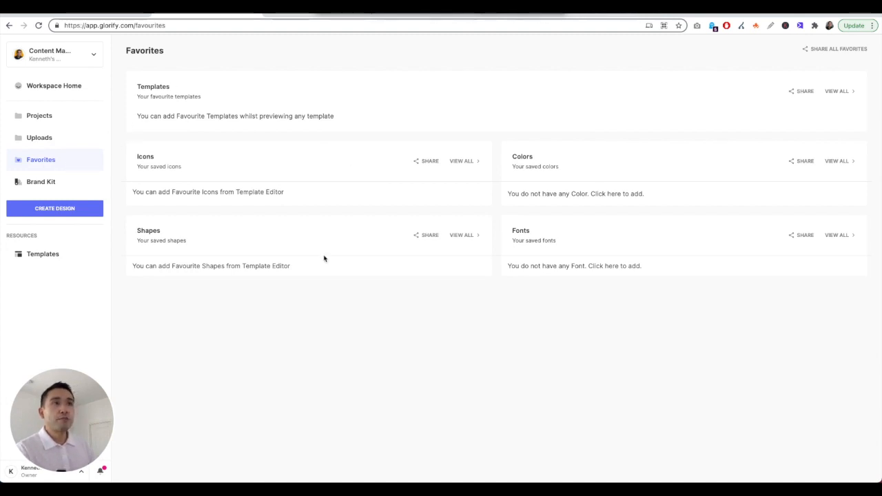
click(49, 186)
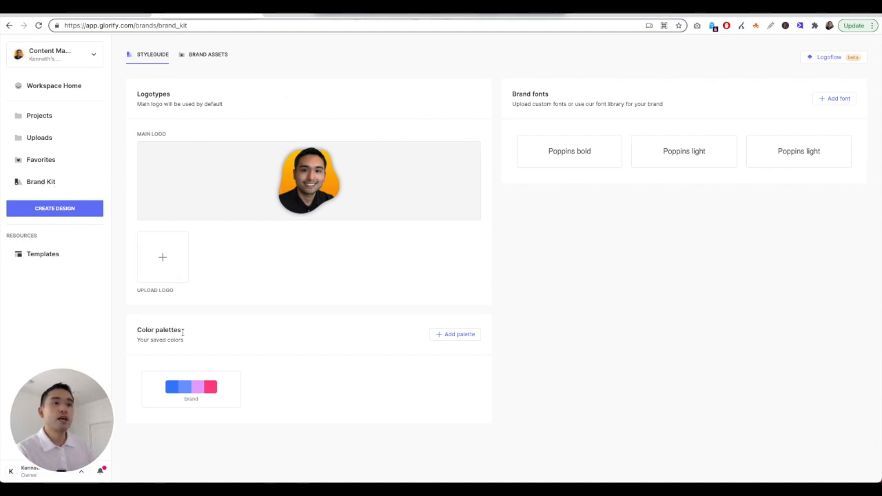
click(449, 335)
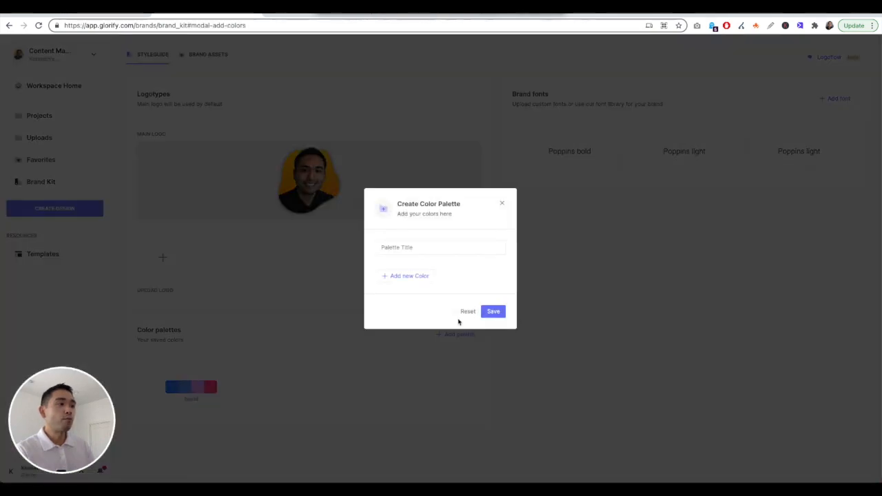
click(502, 206)
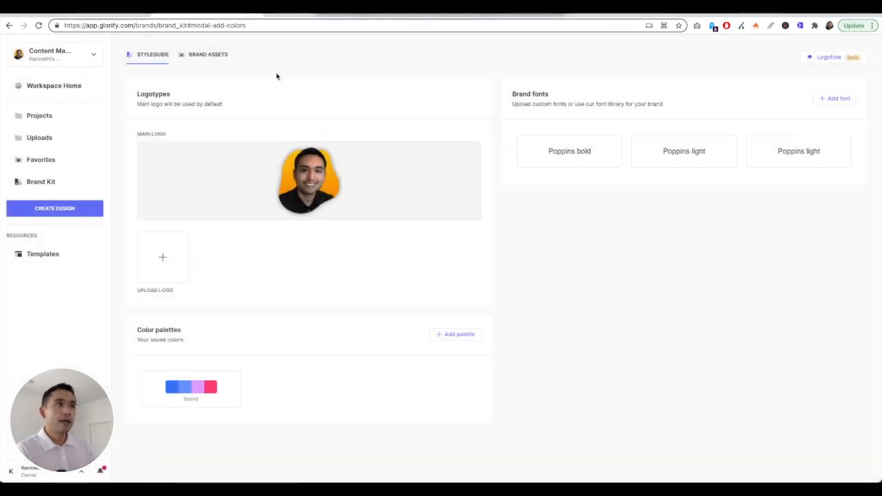
click(215, 62)
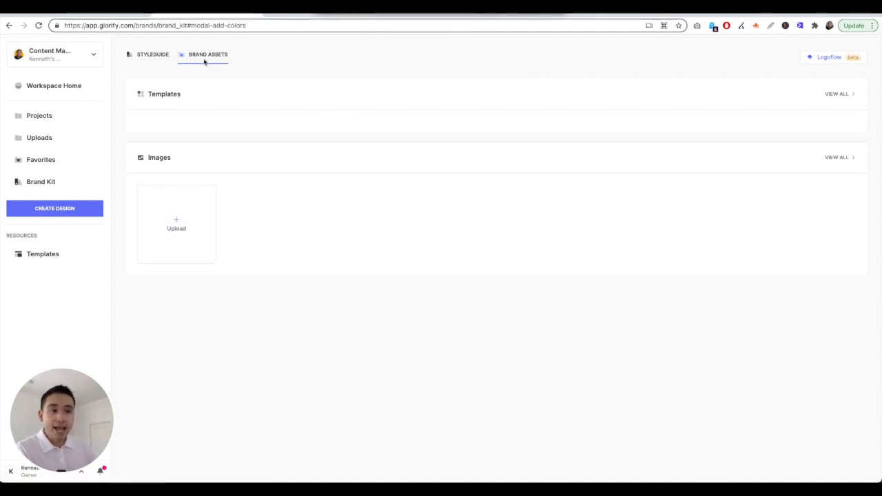
click(162, 55)
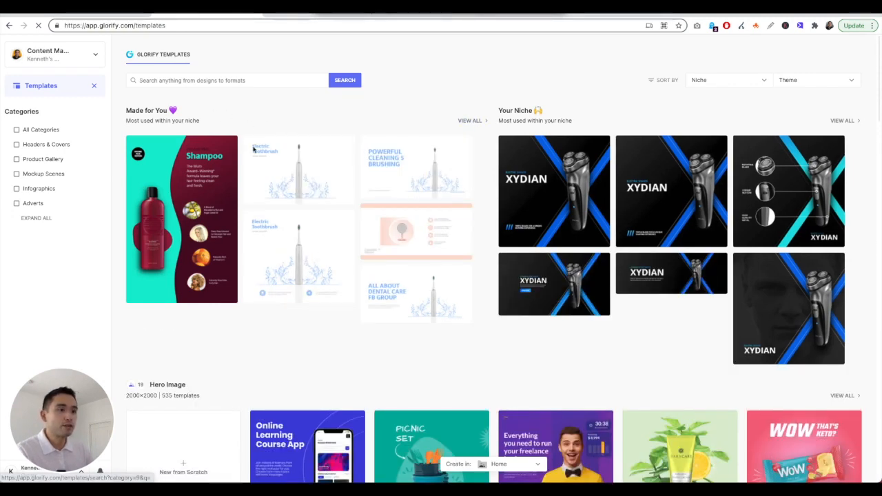
Examine the template library's format sections, from Hero Image, Mockup Scene and HD Banner down to EBC Square Image and LinkedIn Status Post
scroll(234, 165, down, 3)
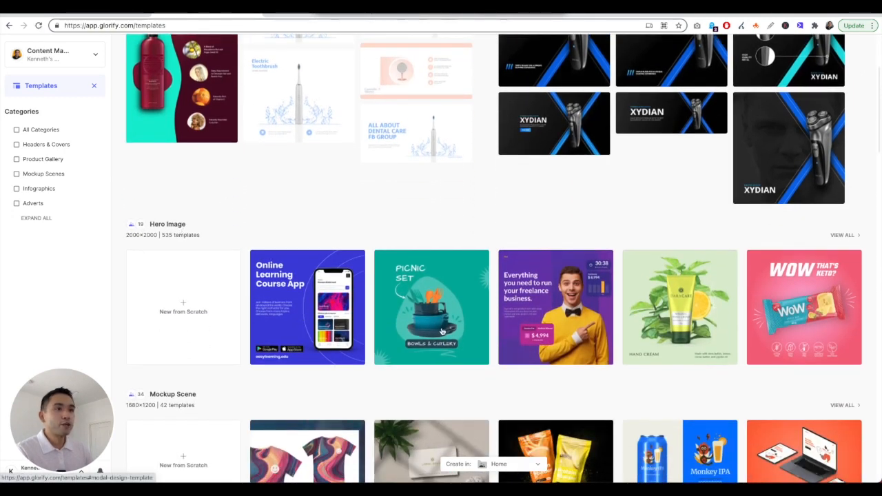
scroll(179, 275, down, 2)
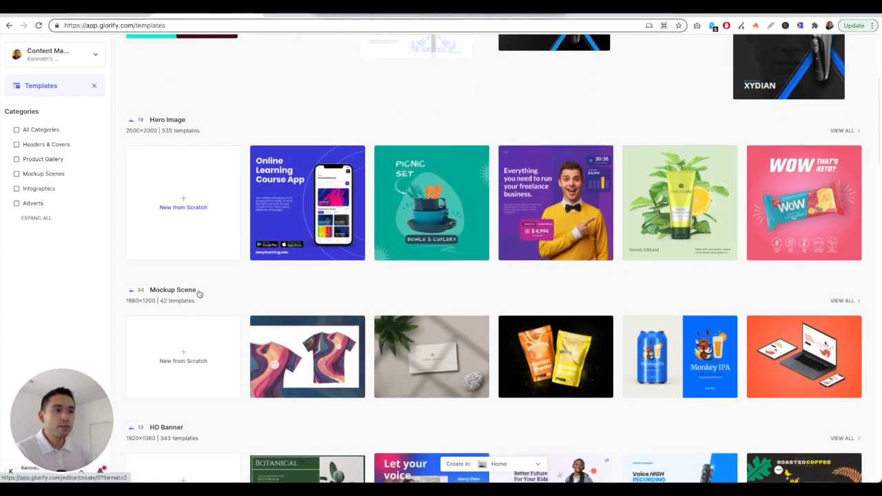
scroll(198, 293, down, 3)
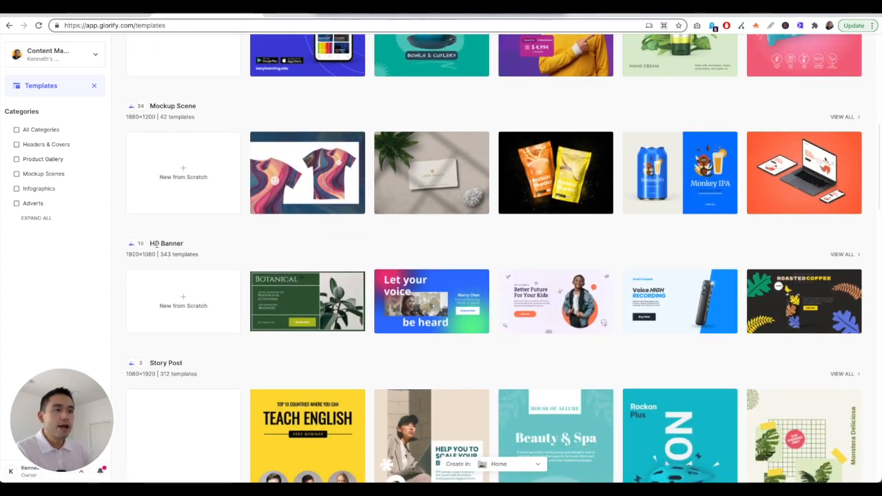
scroll(397, 253, down, 3)
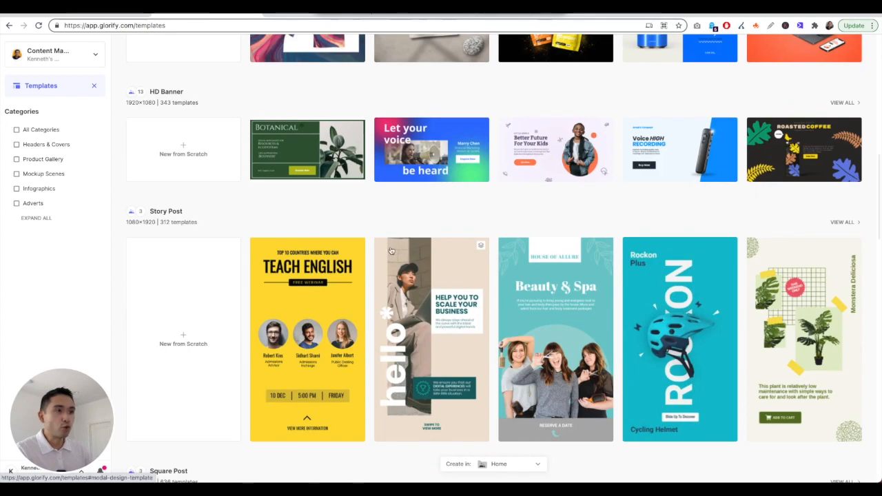
scroll(391, 251, down, 15)
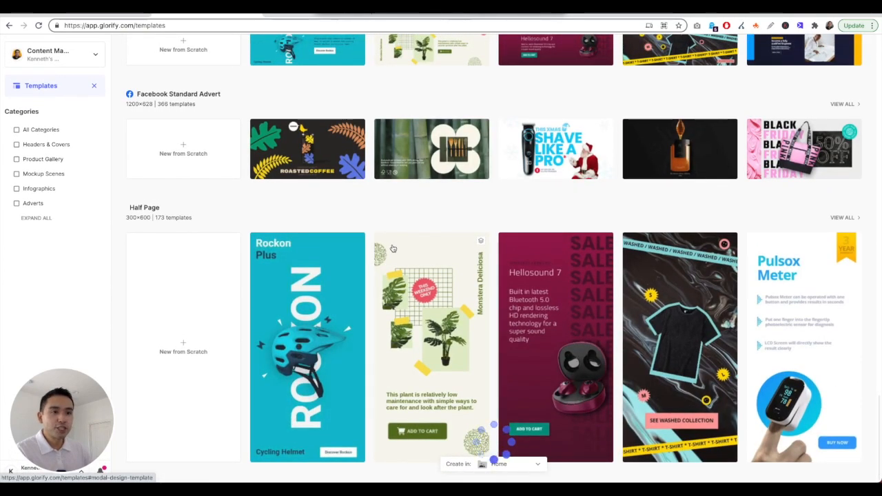
scroll(393, 248, down, 7)
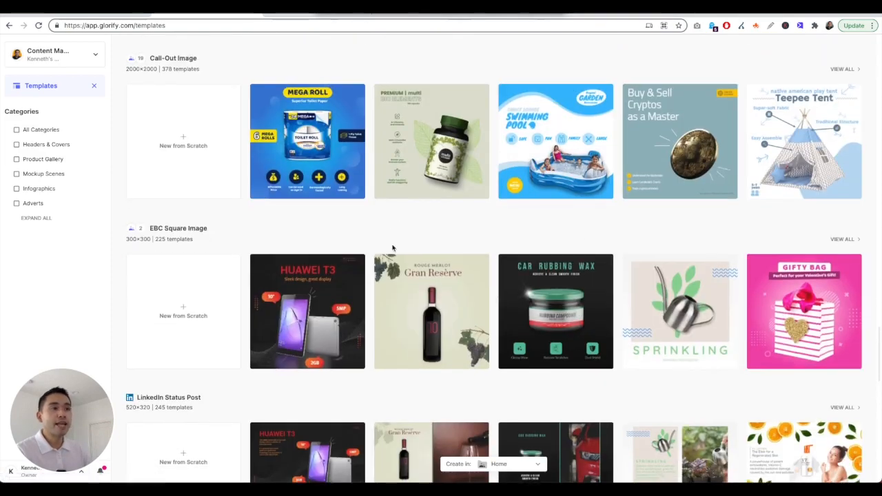
scroll(392, 248, up, 20)
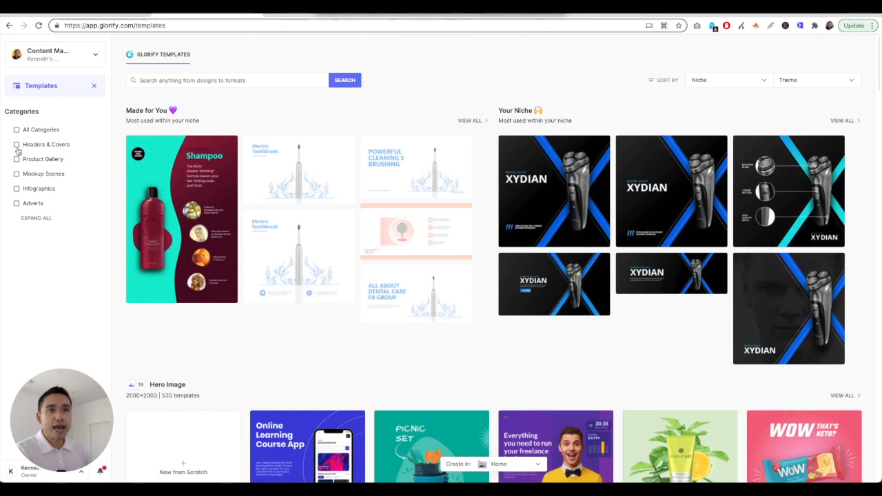
Filter the templates by Infographics, expand the category list, switch the filter to eBooks to examine its templates, and close the library
click(16, 189)
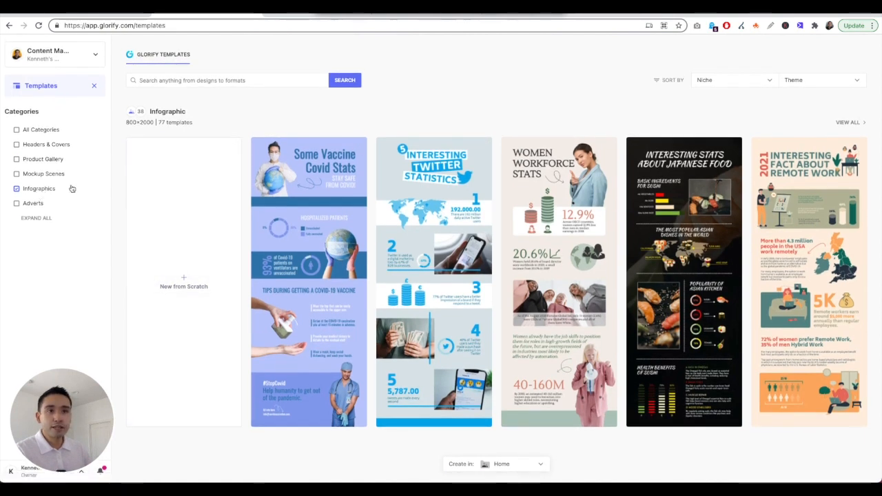
click(38, 218)
click(17, 189)
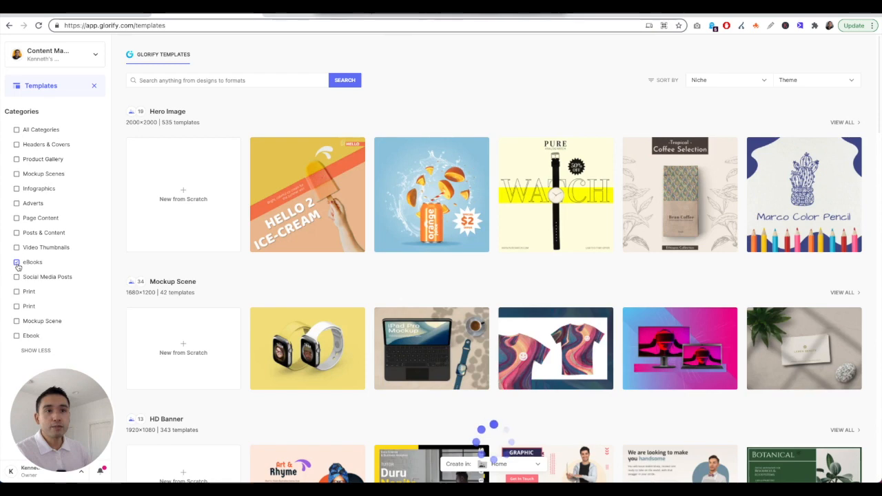
click(17, 263)
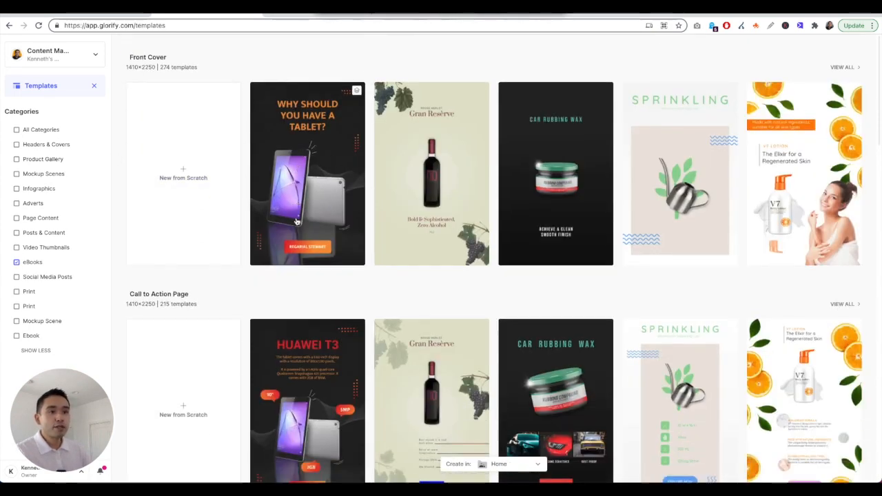
scroll(250, 214, down, 6)
scroll(193, 204, down, 9)
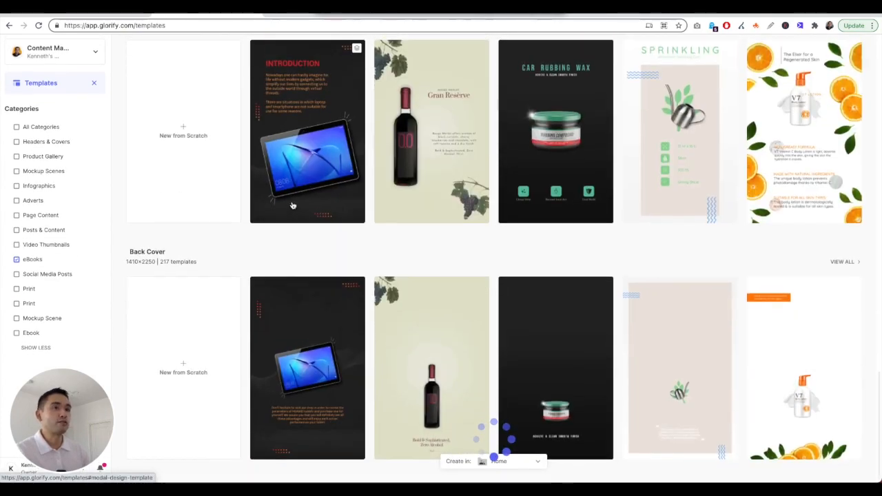
scroll(293, 206, up, 15)
click(95, 87)
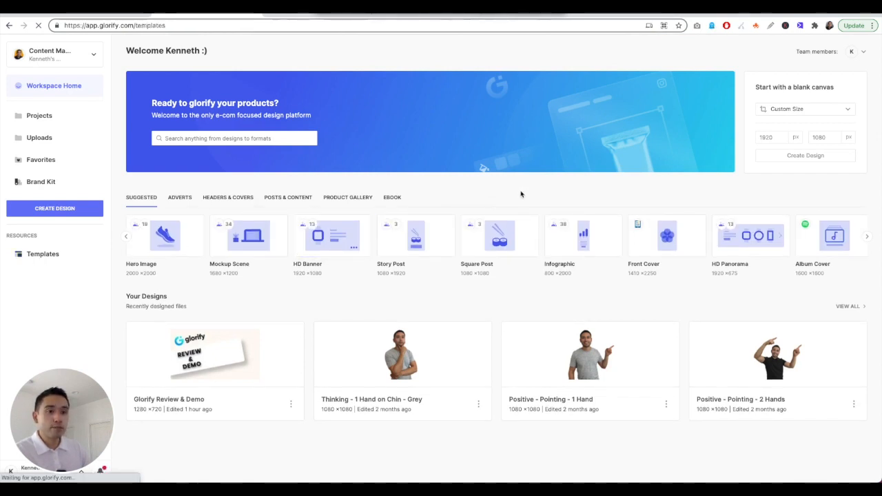
Reopen the template library, view the niche and theme filter options without applying any, and return to the workspace home
click(57, 253)
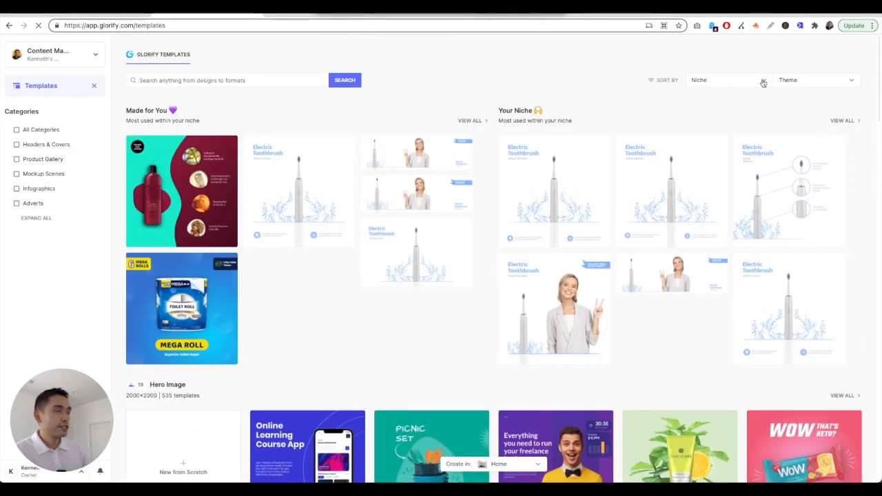
click(764, 83)
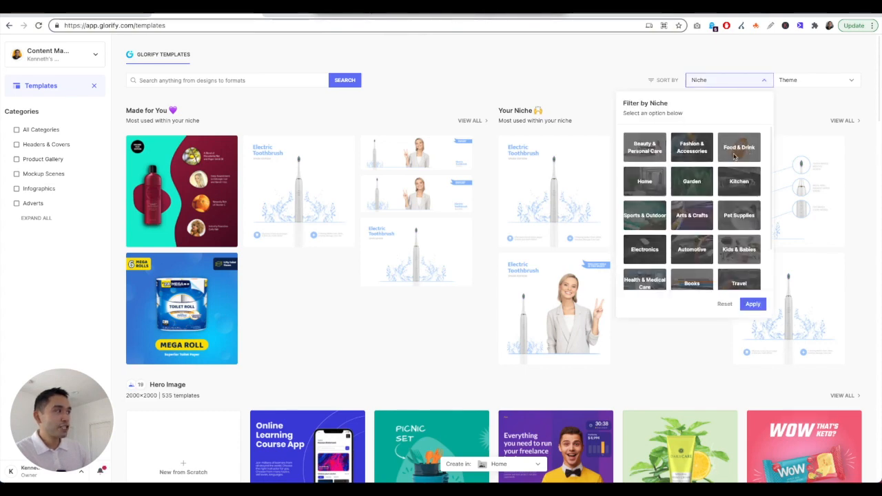
scroll(682, 206, down, 1)
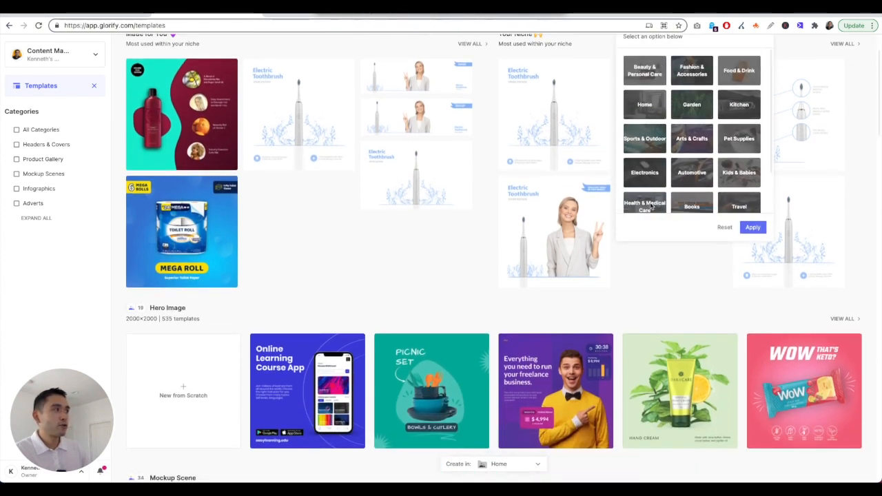
scroll(653, 199, up, 2)
click(799, 84)
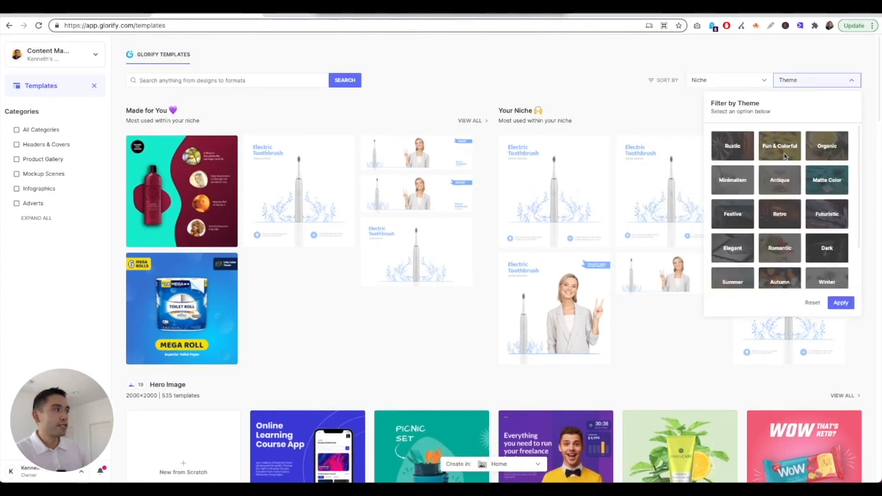
scroll(765, 204, down, 2)
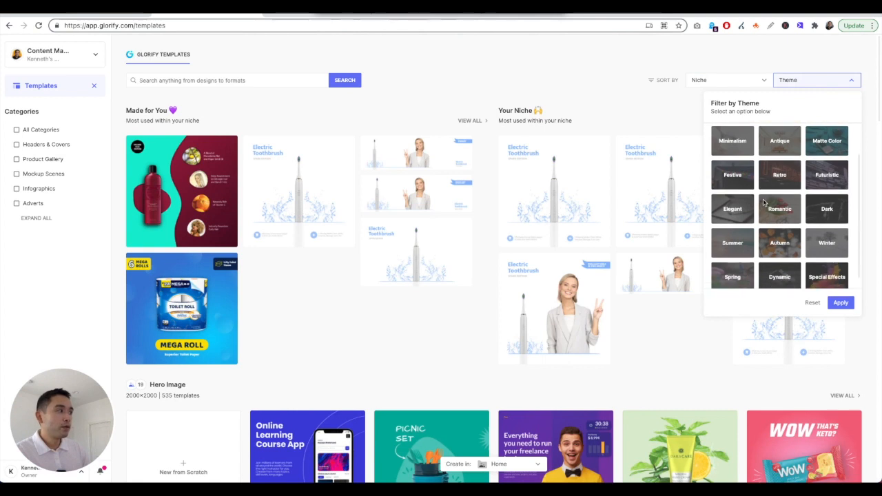
click(523, 80)
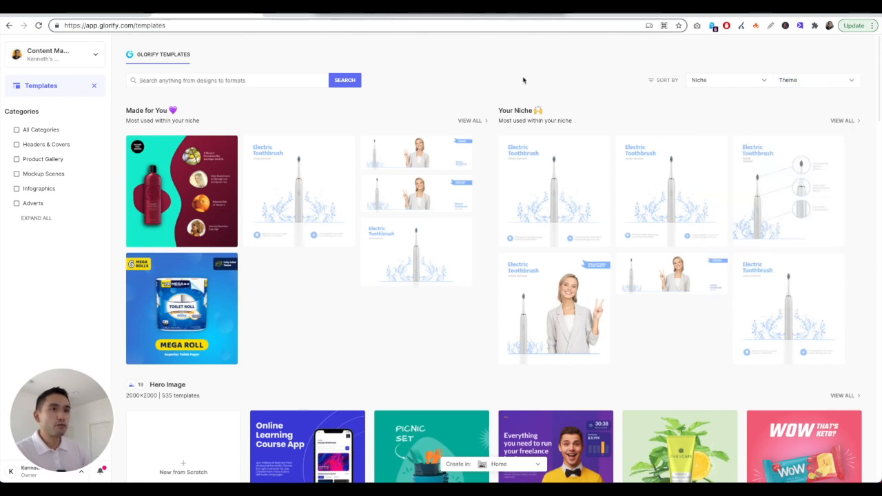
click(96, 85)
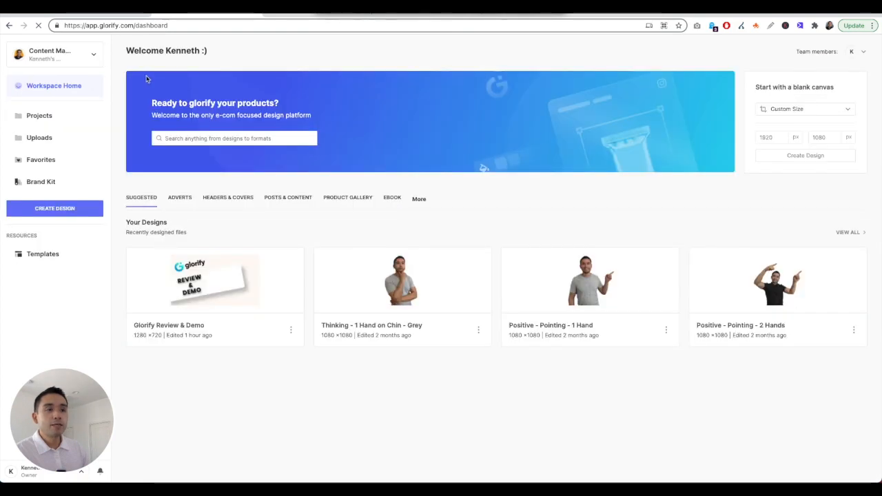
Start creating a design and examine the quick start canvas sizes, suggested formats and Facebook formats
click(51, 210)
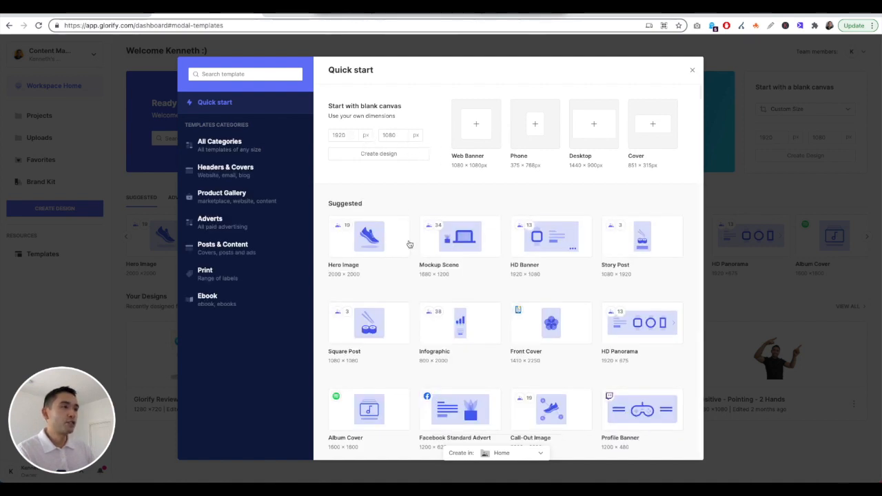
scroll(369, 231, down, 3)
scroll(376, 150, up, 3)
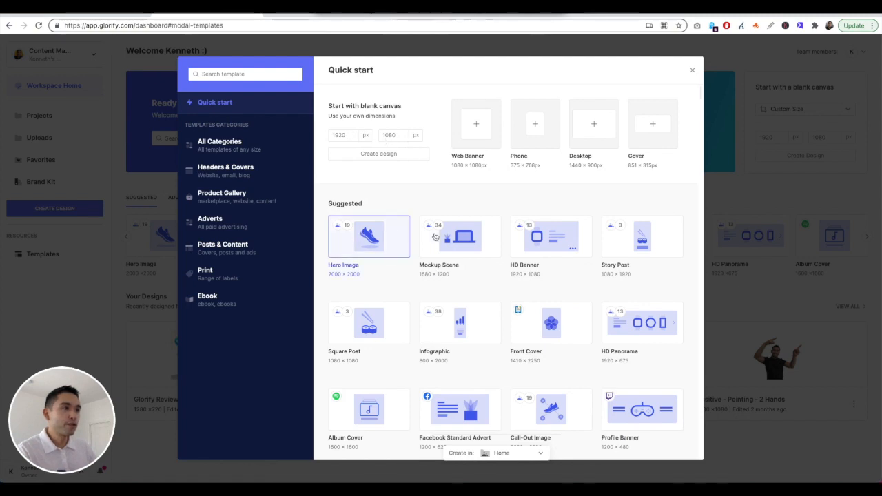
scroll(324, 234, down, 3)
scroll(405, 316, down, 3)
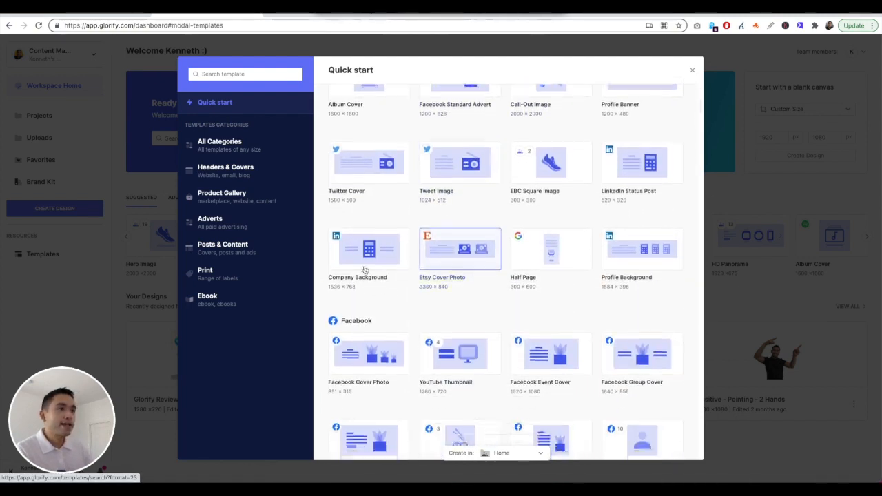
Look through the new-design template categories from Headers & Covers to Ebook, and close the dialog without creating anything
click(228, 176)
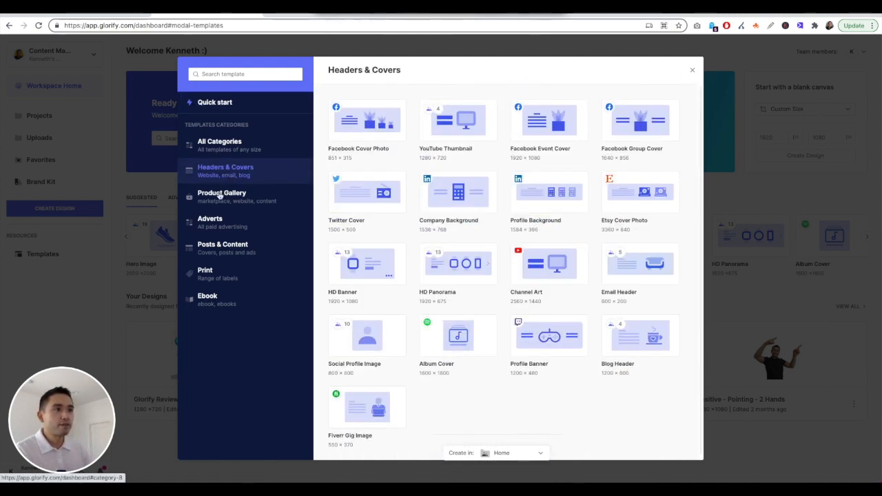
click(219, 198)
click(217, 227)
click(230, 250)
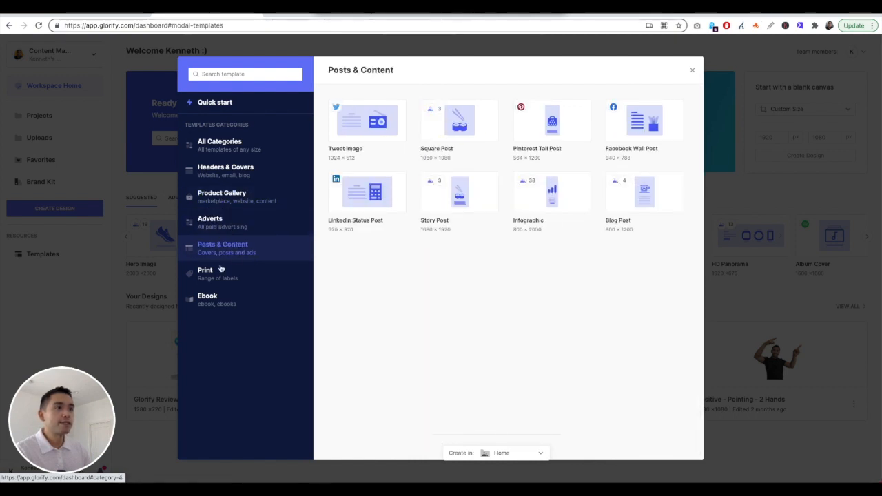
click(216, 279)
click(218, 296)
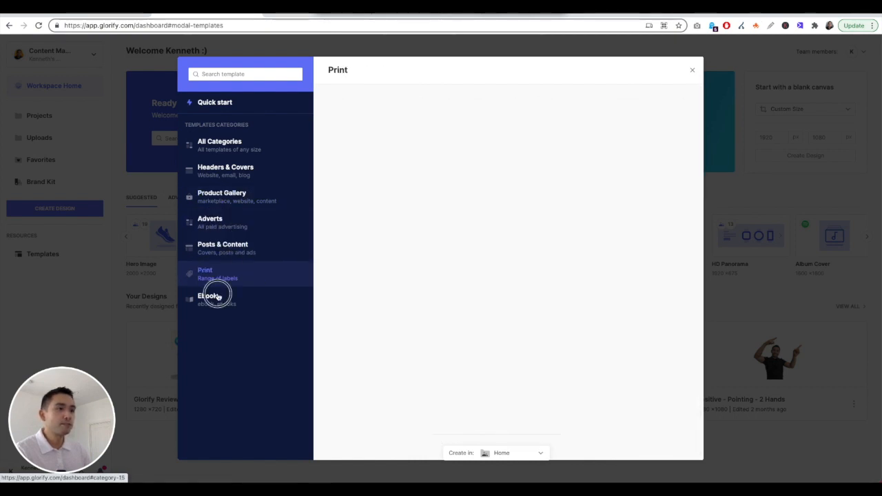
click(147, 178)
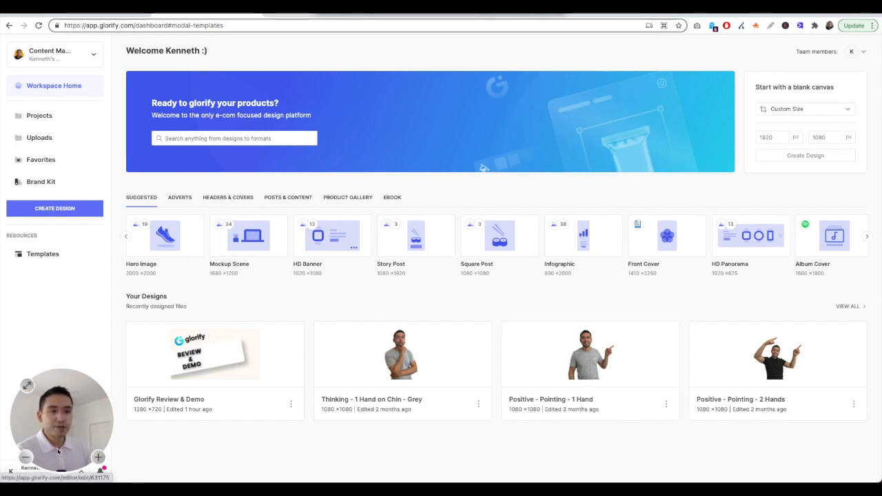
Open the recent design "Glorify Review & Demo" in the editor
click(28, 458)
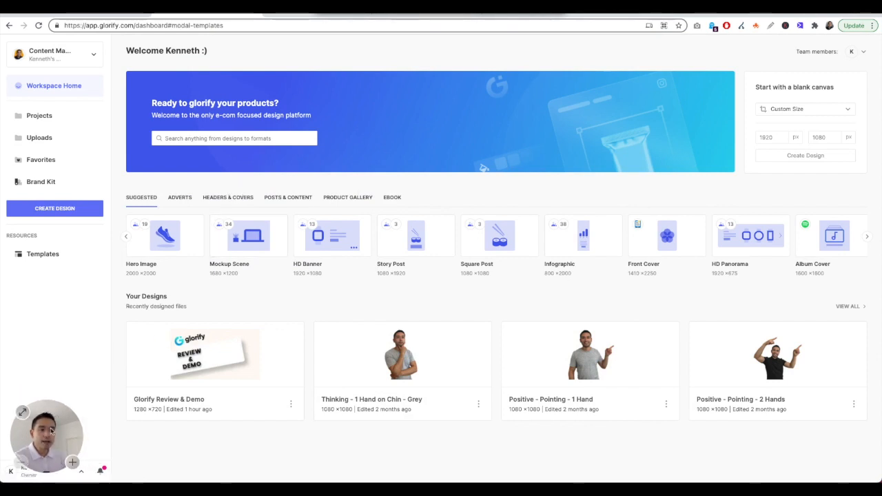
click(215, 357)
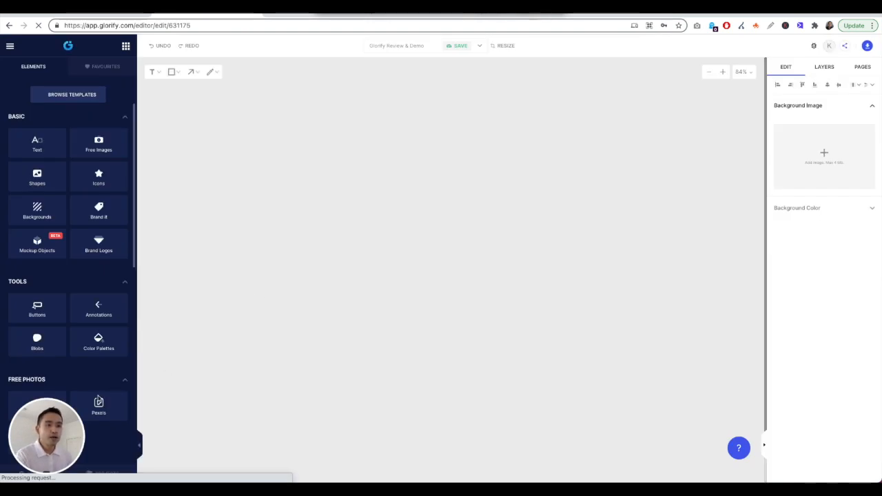
drag(83, 430, 848, 429)
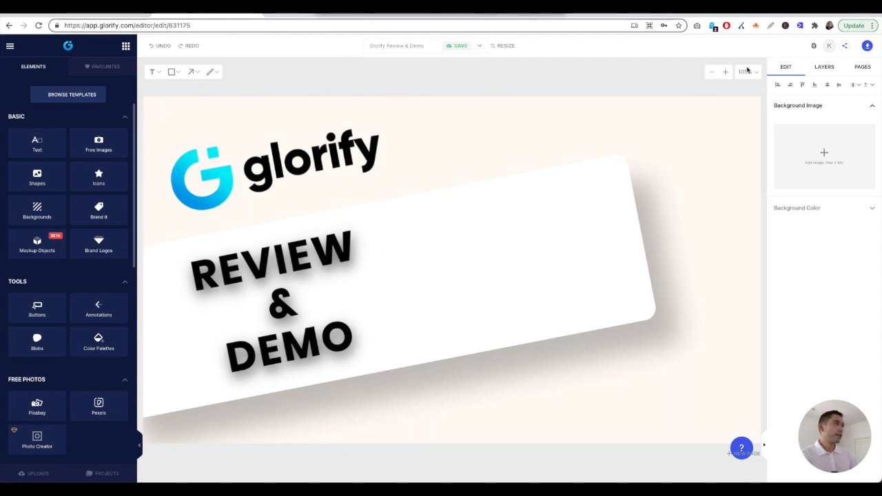
Examine the editor's element categories from Basic and Tools through Free Photos, Icons, Effects & Textures to Graphics & Illustrations
click(712, 72)
click(712, 72)
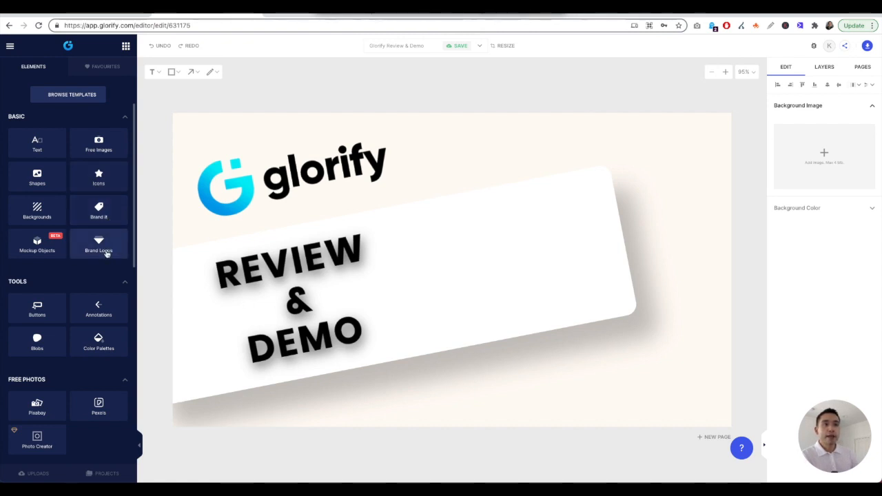
scroll(52, 253, down, 3)
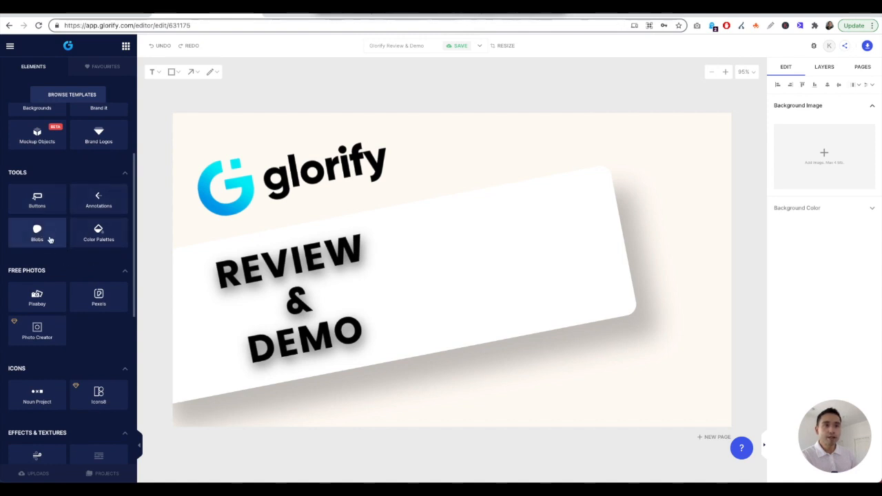
scroll(45, 248, down, 2)
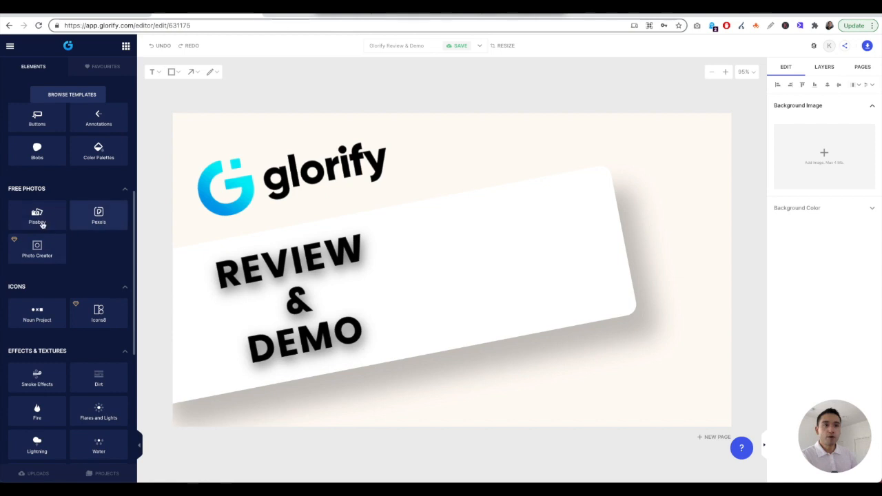
scroll(41, 252, down, 2)
scroll(65, 237, down, 3)
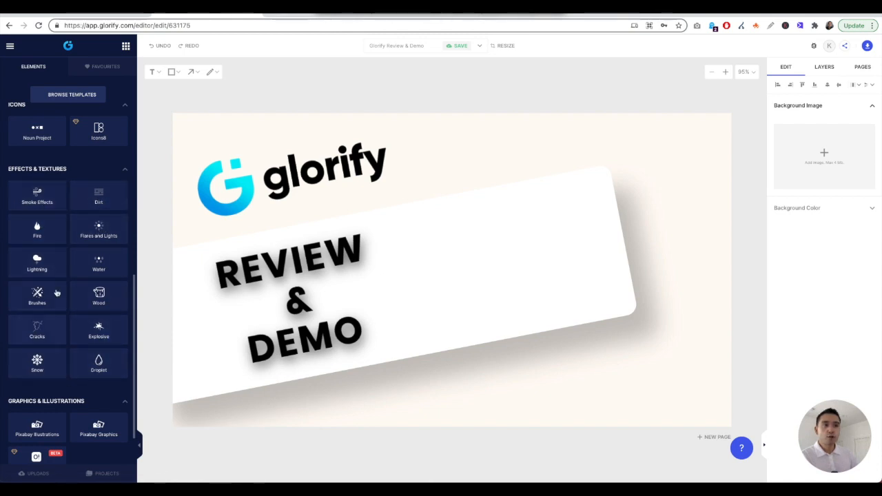
scroll(41, 365, down, 2)
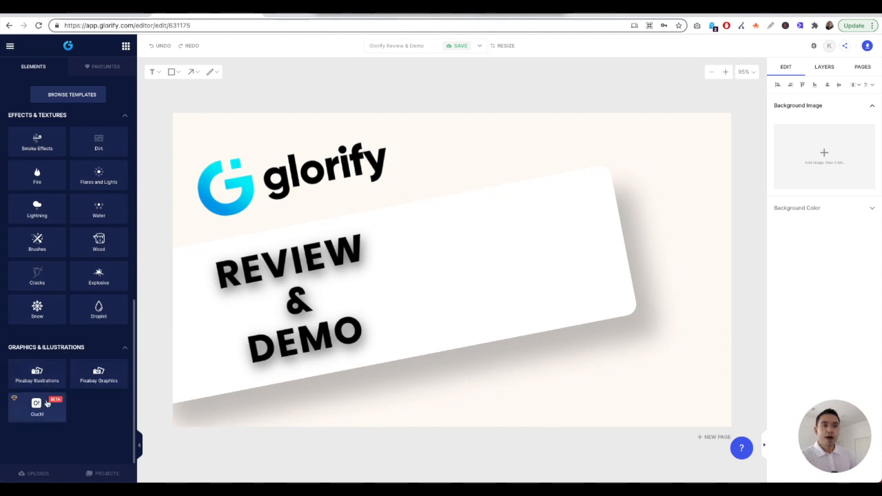
scroll(76, 395, up, 10)
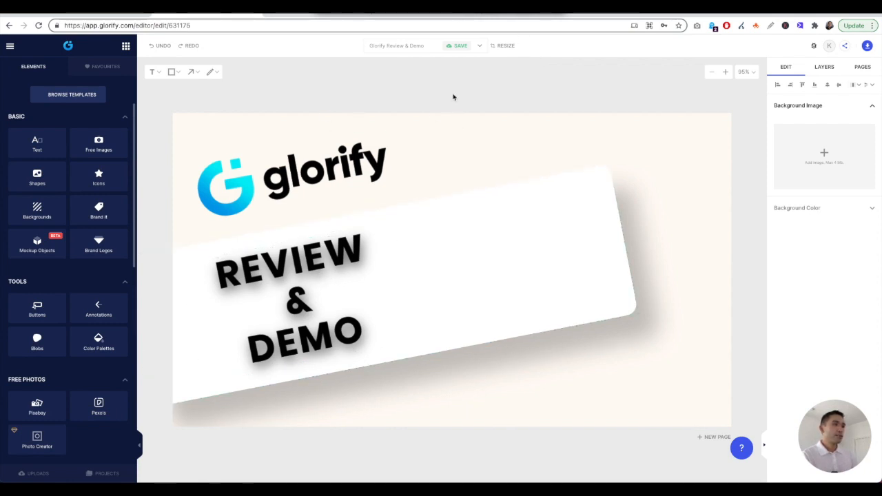
Add the open laptop mockup from Digital / Screens to the canvas and place a duplicate of it over the white panel
click(29, 246)
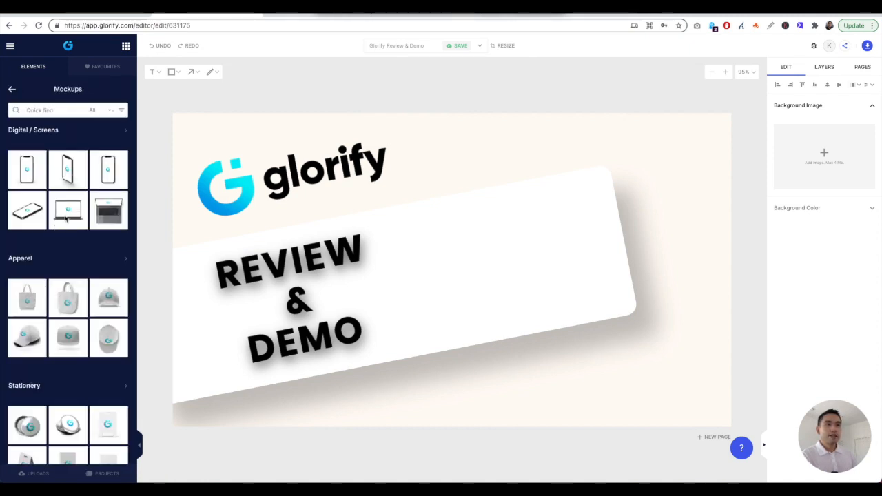
scroll(68, 254, down, 10)
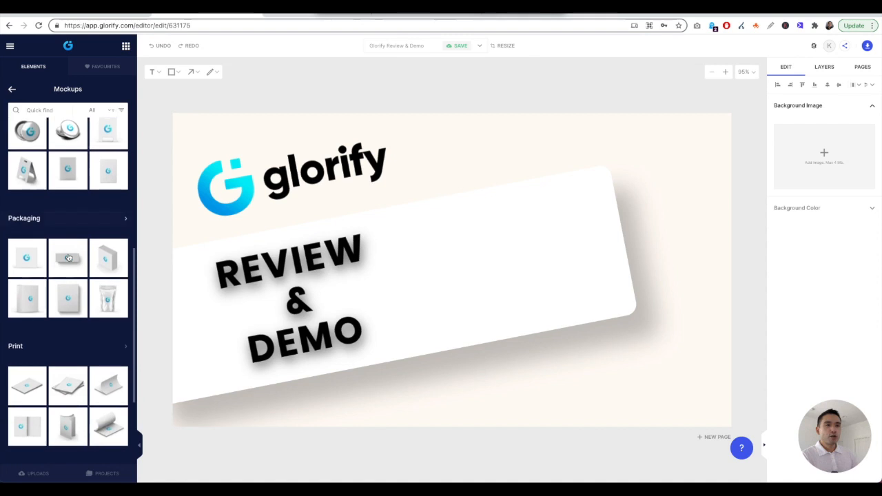
scroll(90, 256, up, 6)
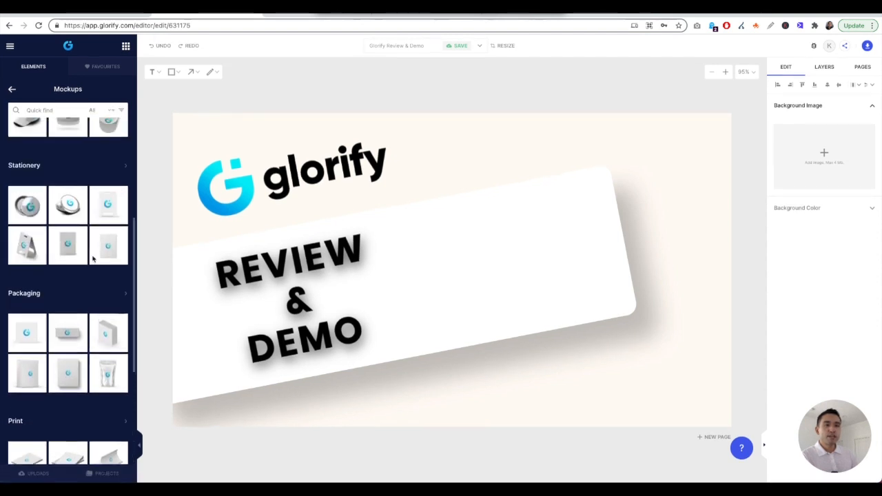
scroll(93, 259, up, 2)
scroll(55, 248, down, 8)
scroll(57, 270, up, 8)
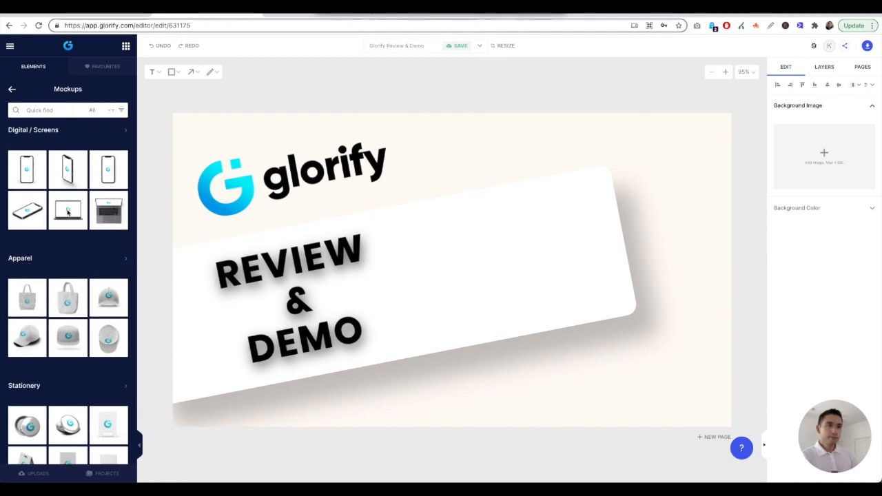
click(68, 213)
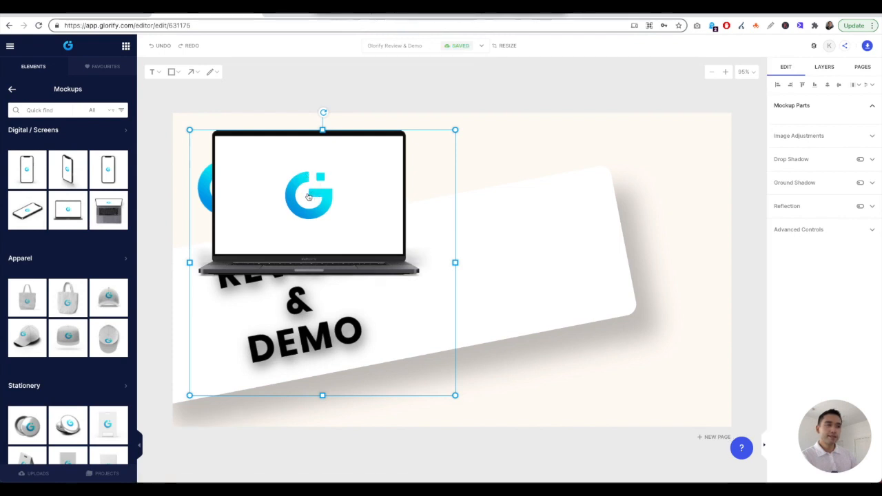
key(ctrl+d)
drag(314, 213, 496, 239)
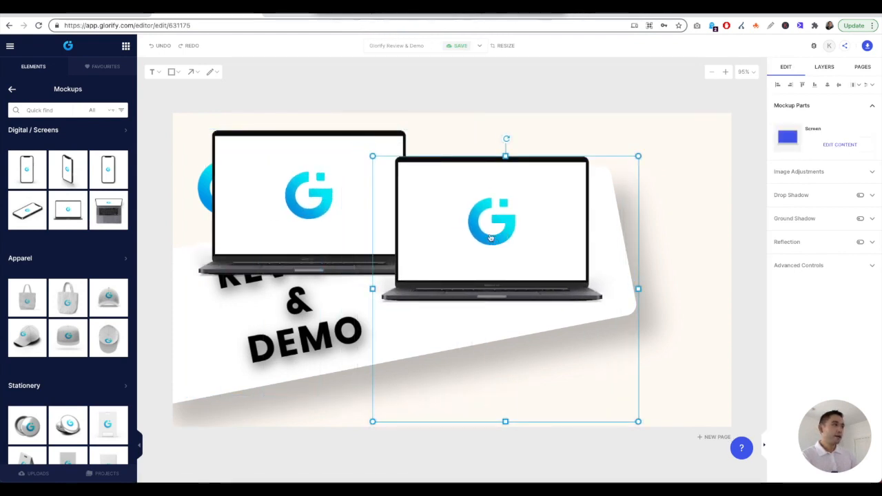
Open the duplicate laptop mockup's screen content for editing and delete the Glorify logo from it
click(835, 145)
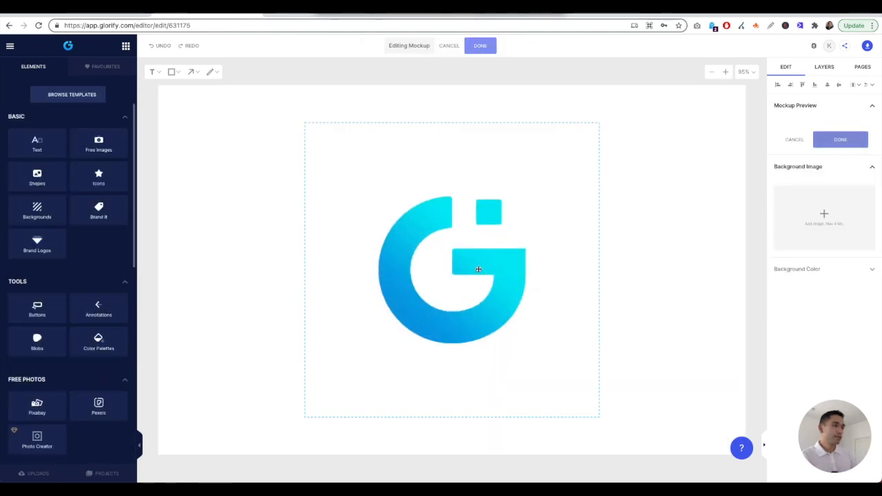
click(478, 269)
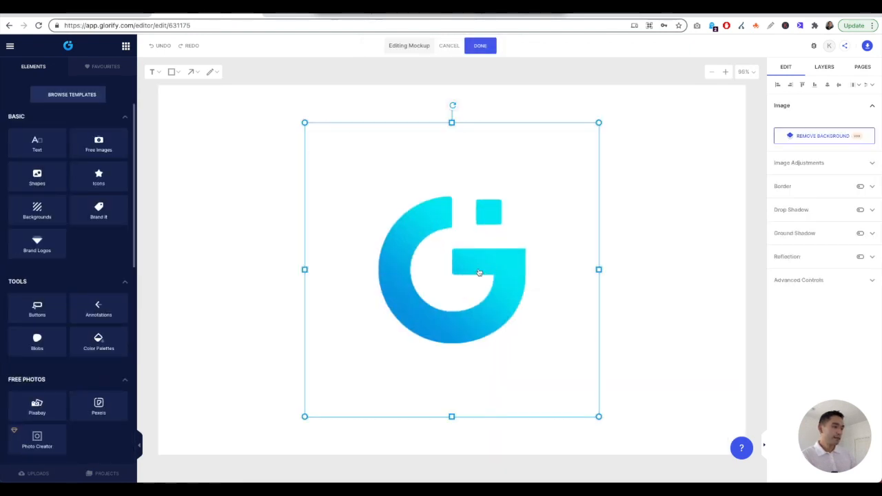
key(Delete)
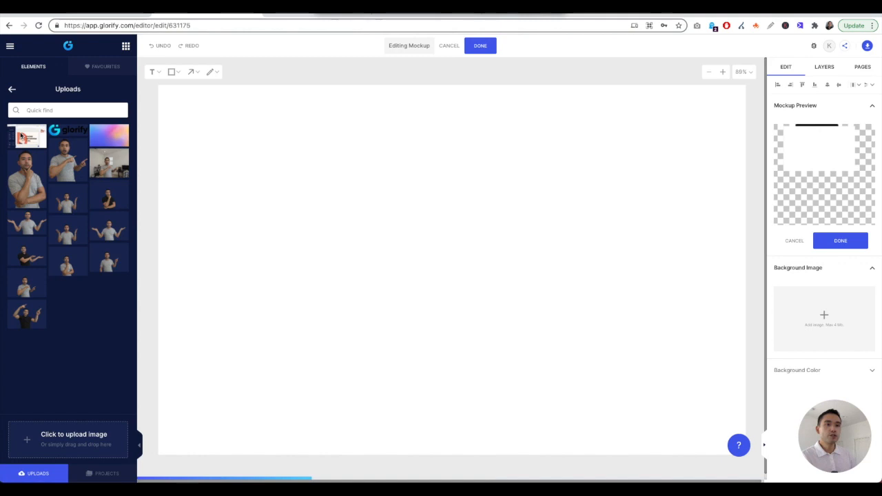
Fill the mockup's screen area with the uploaded "Phone Interview Tips" editor screenshot and finish the content editing
click(21, 137)
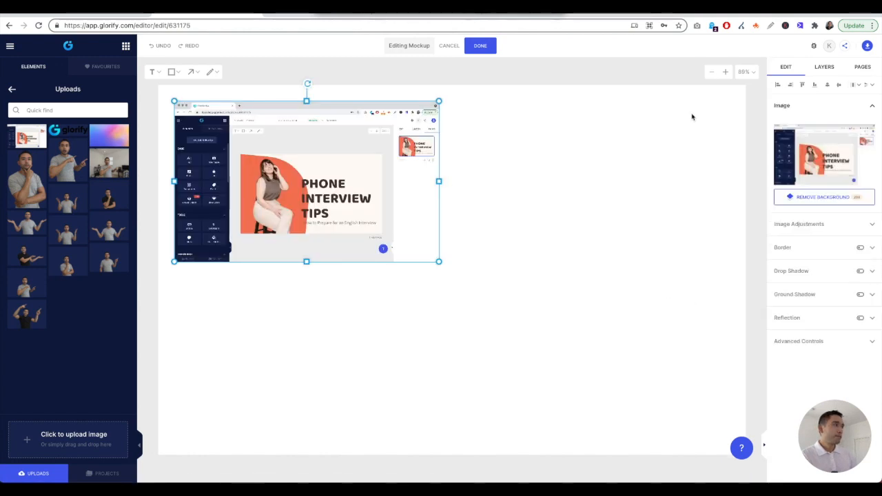
click(712, 71)
drag(439, 264, 721, 439)
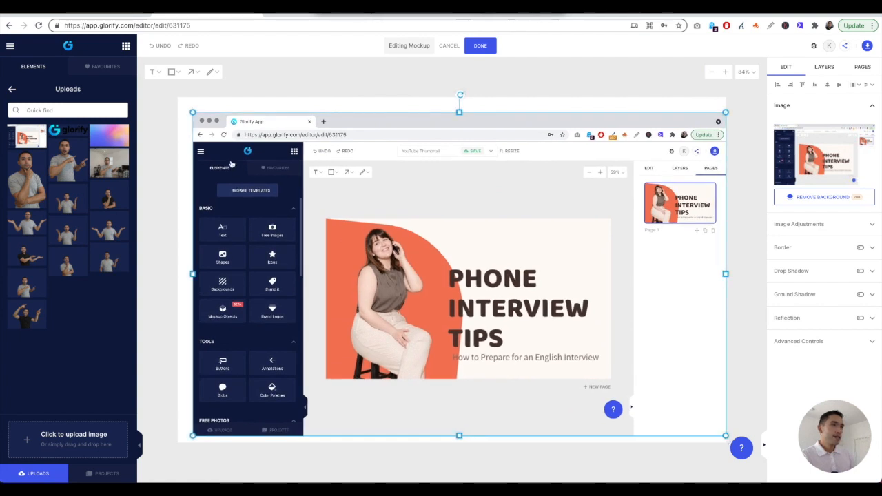
drag(192, 111, 175, 103)
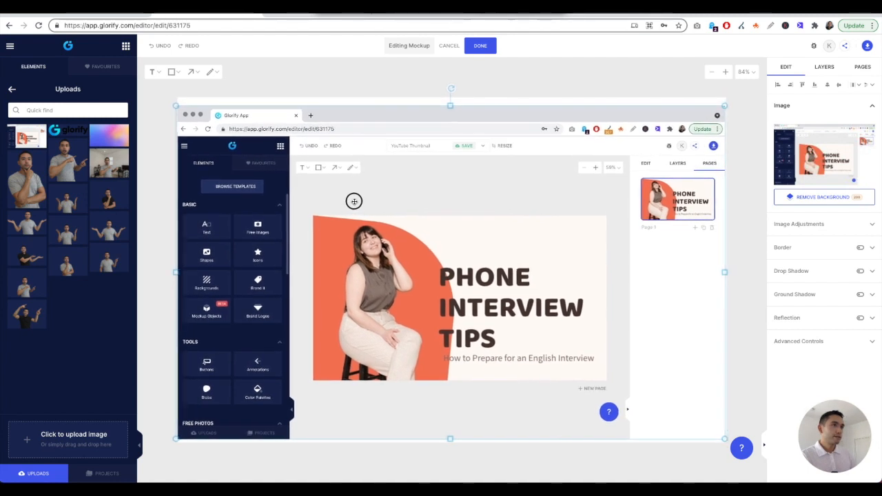
click(10, 47)
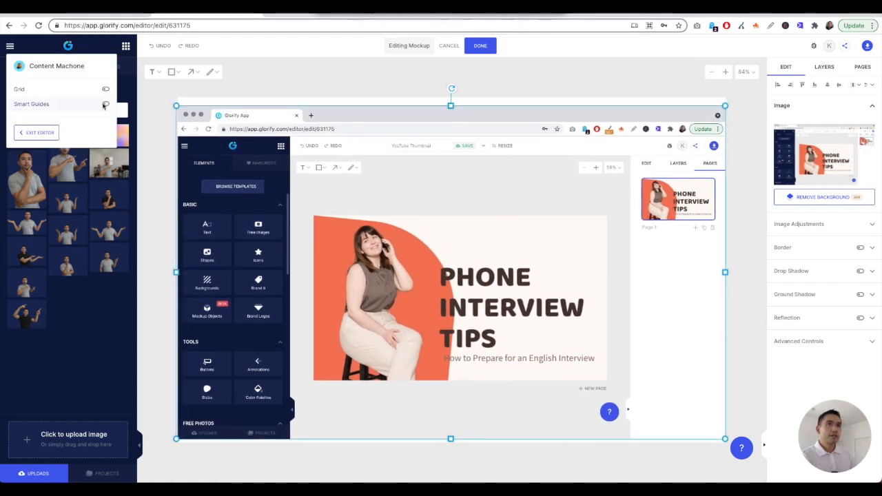
mouse_move(237, 130)
mouse_down()
mouse_move(237, 146)
mouse_move(236, 129)
mouse_up()
click(477, 49)
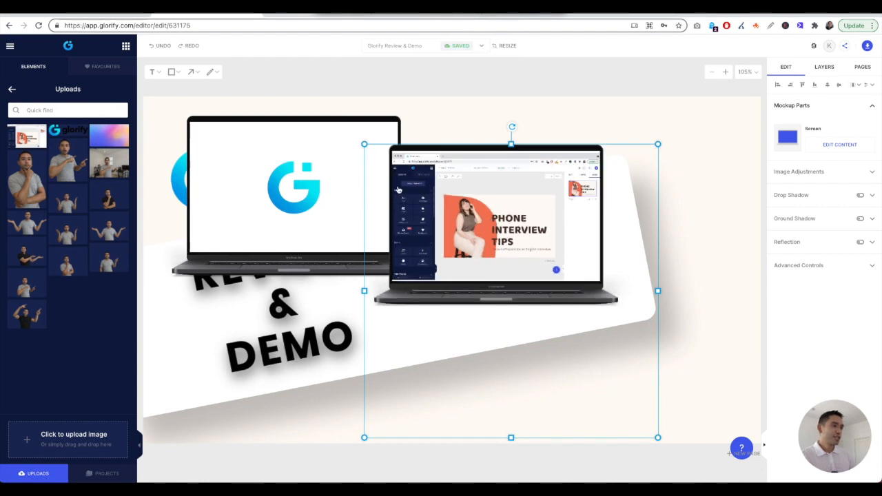
Delete the laptop mockup showing the Glorify logo and enlarge the remaining one with the screenshot
click(295, 203)
key(Delete)
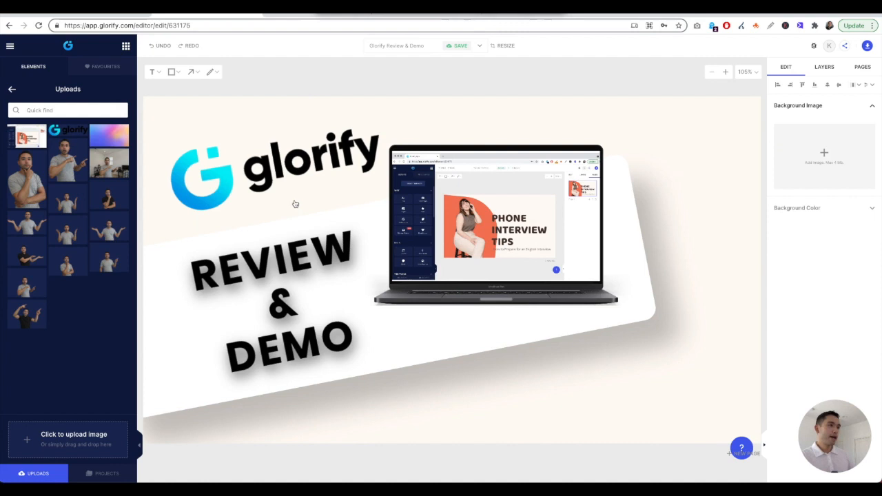
click(634, 266)
drag(657, 438, 792, 491)
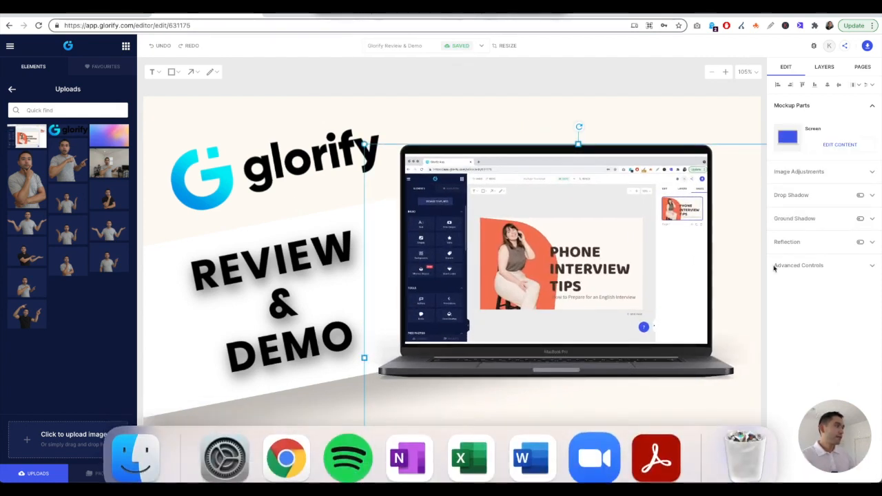
Move the laptop mockup down and to the right so it runs past the design's right edge, clear of the Glorify logo
click(710, 72)
click(710, 73)
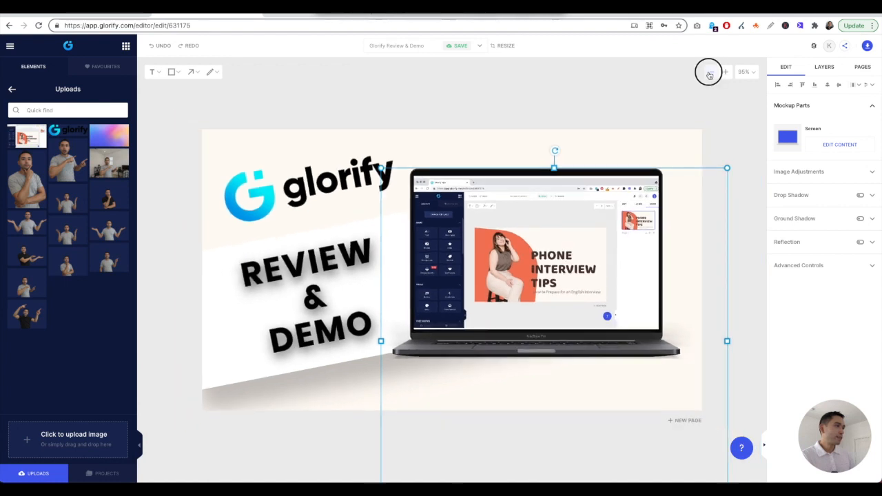
click(710, 73)
click(710, 72)
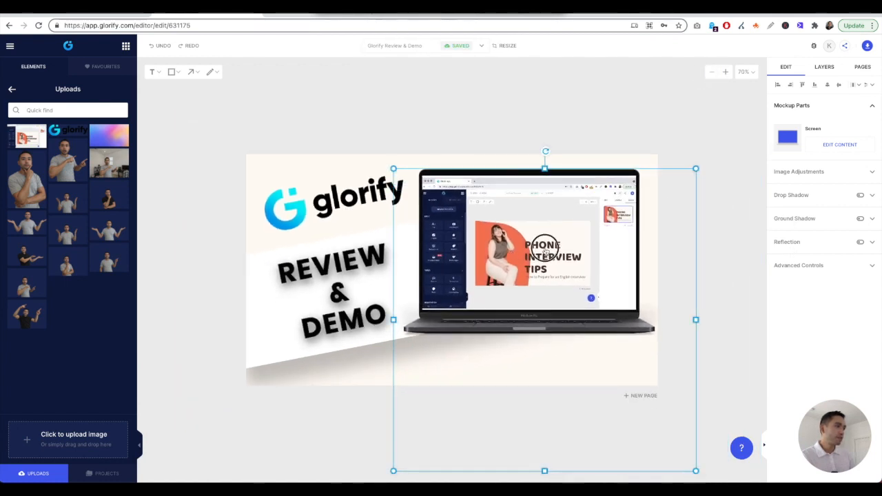
drag(544, 262, 569, 264)
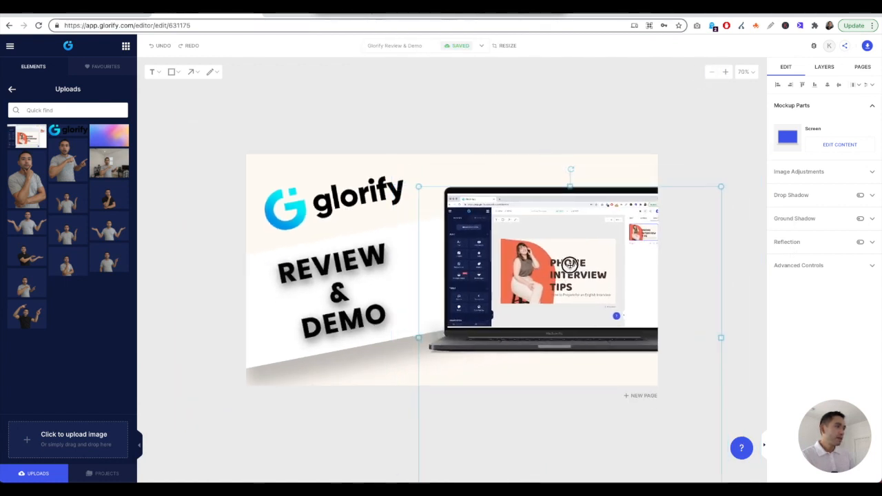
click(406, 129)
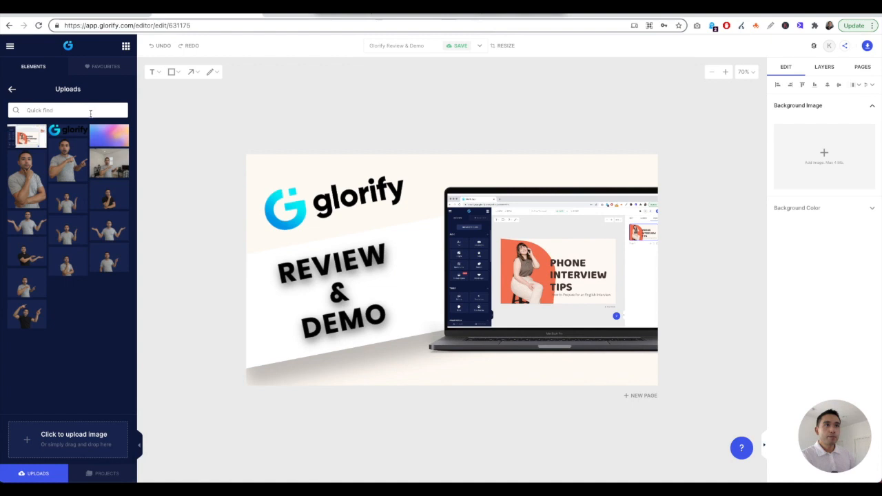
Set the uploaded blue-pink gradient image as the design's background and delete the loose copy from the canvas
click(108, 135)
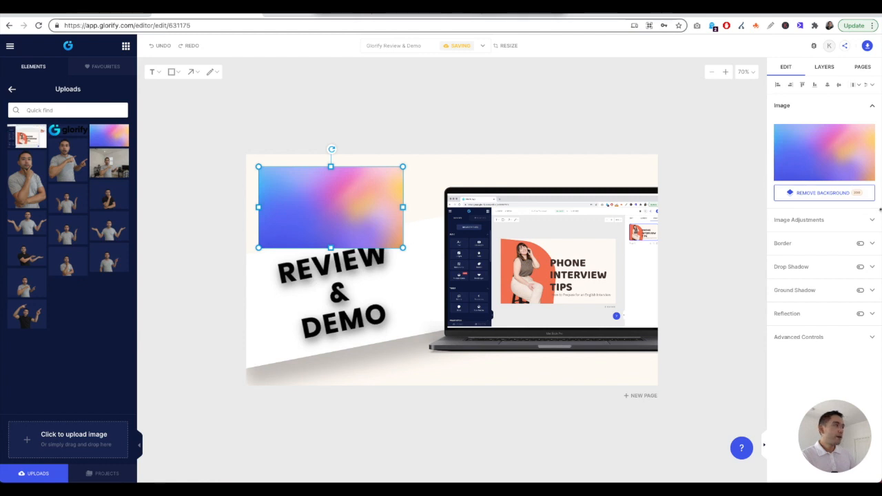
right_click(320, 196)
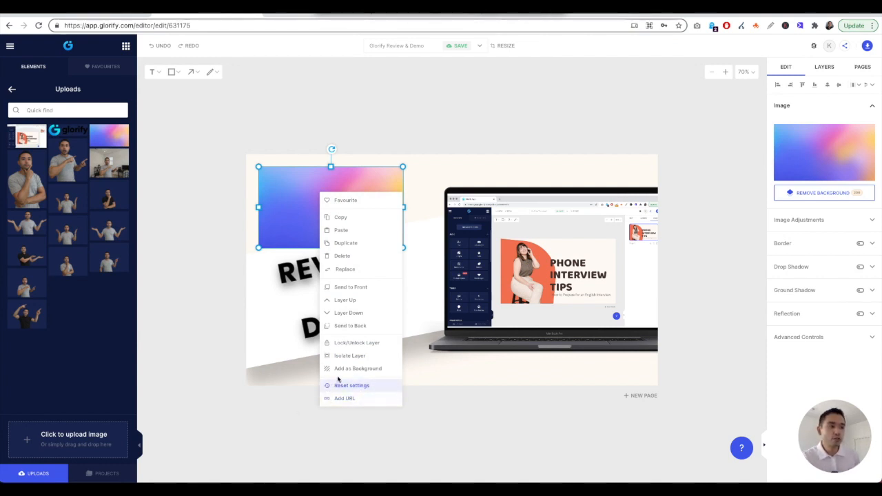
click(360, 369)
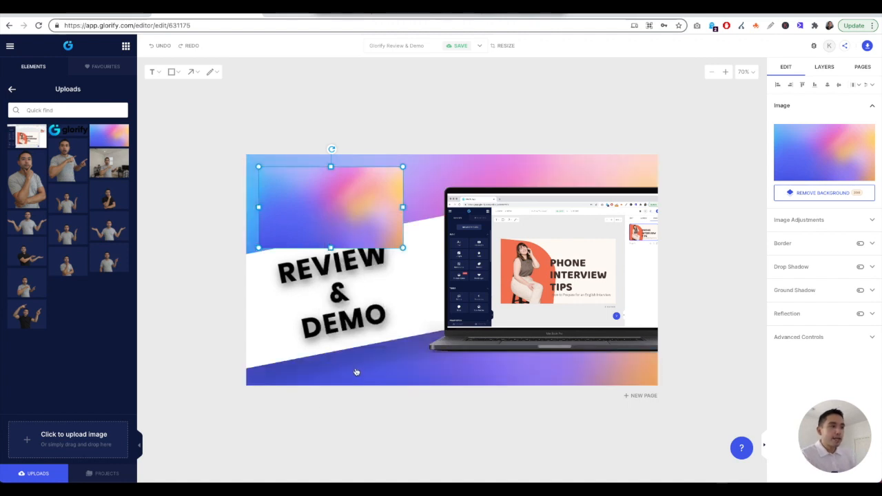
key(Delete)
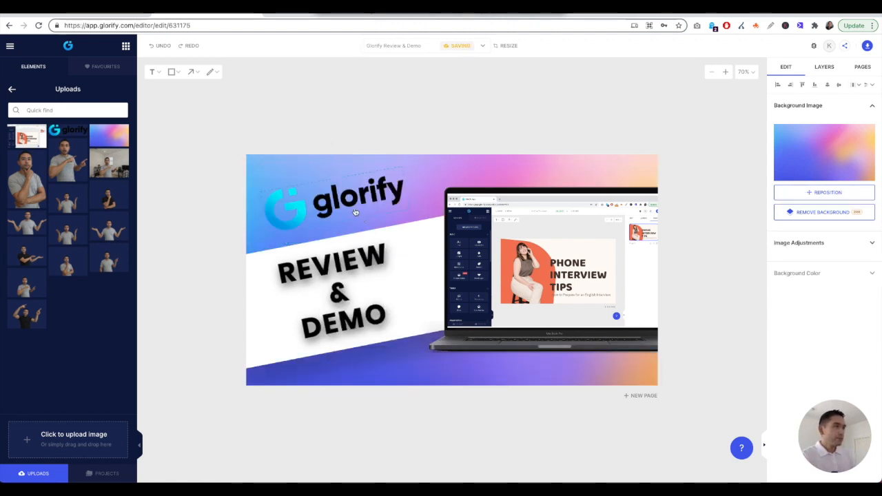
Apply the Kodachrome, Technicolor and finally Polaroid filter to the background image in its image adjustments
click(869, 244)
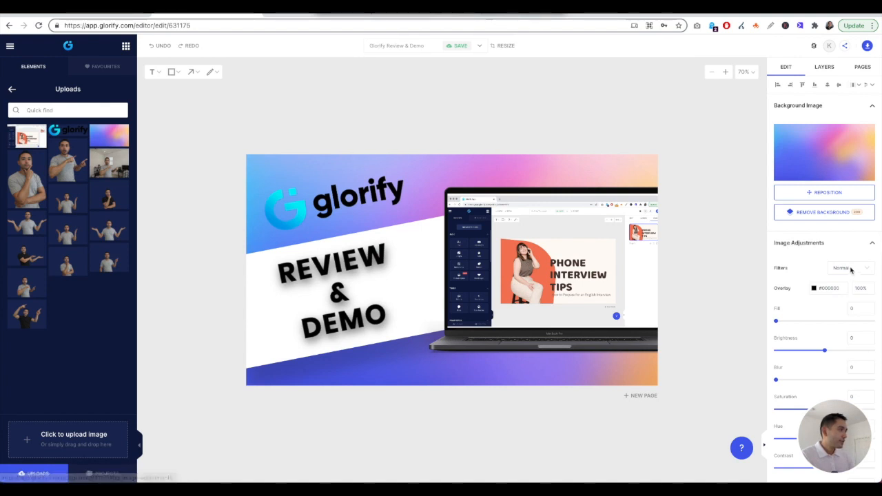
scroll(850, 271, down, 2)
click(860, 219)
click(864, 253)
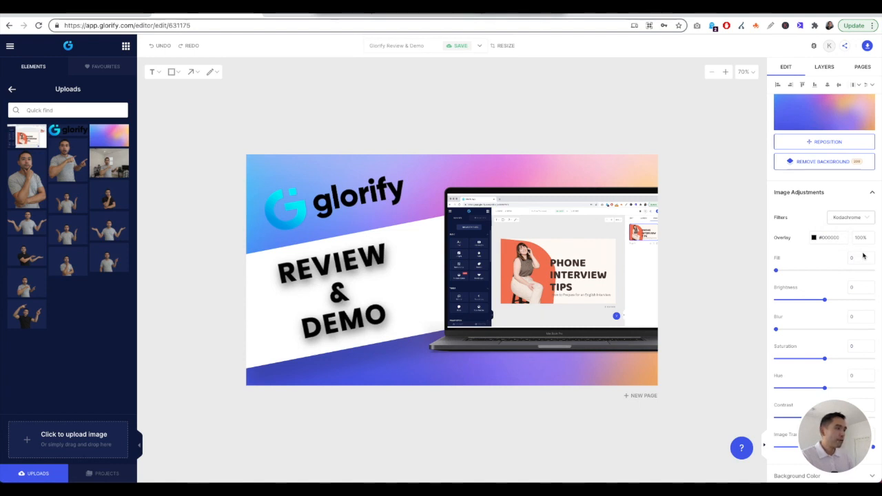
click(866, 218)
click(859, 229)
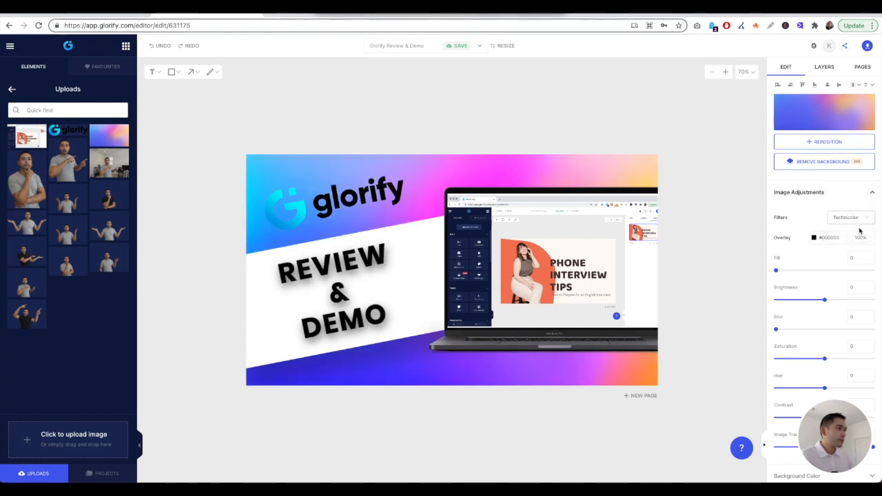
click(861, 218)
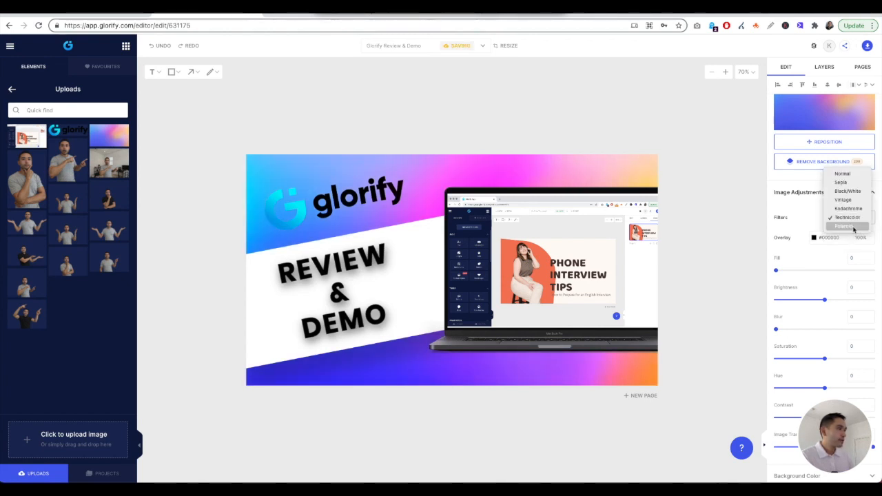
click(853, 230)
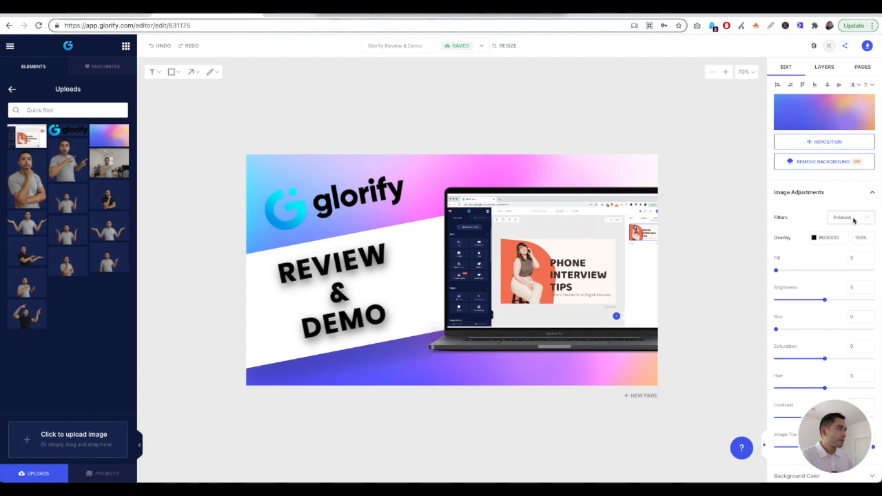
Try the Kodachrome filter on the background image, then set its filter to Technicolor
click(853, 219)
click(848, 203)
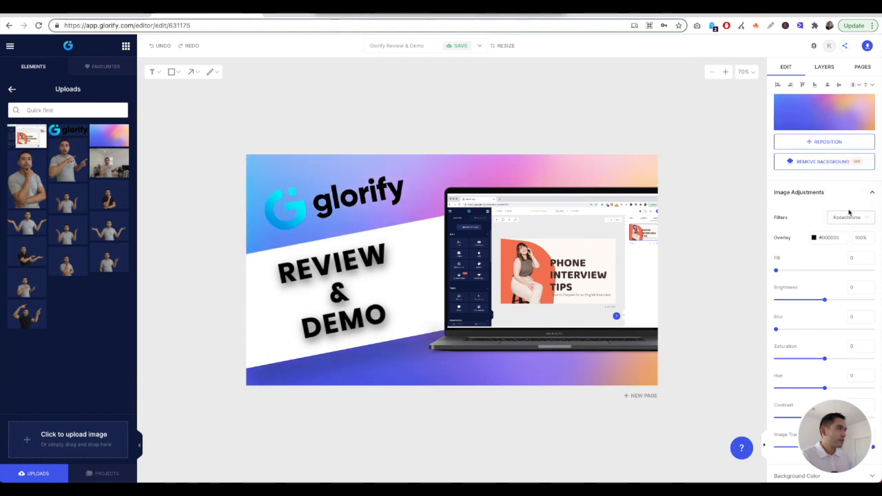
click(849, 216)
click(851, 227)
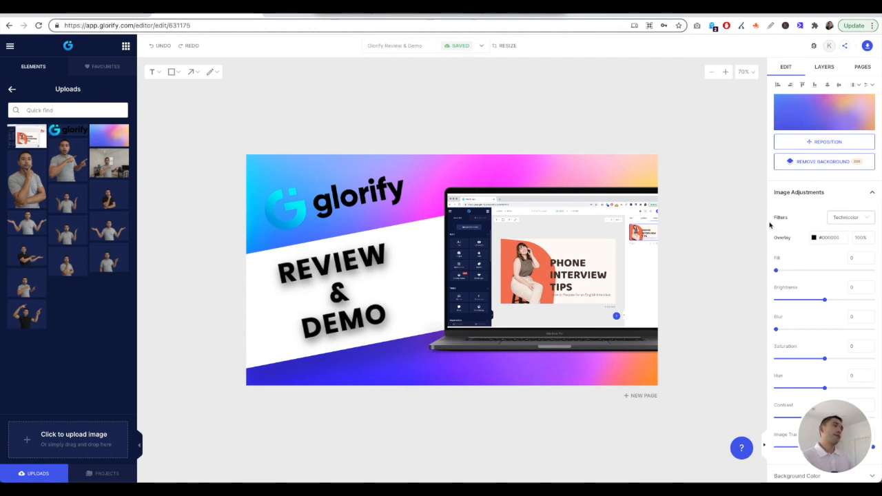
click(847, 217)
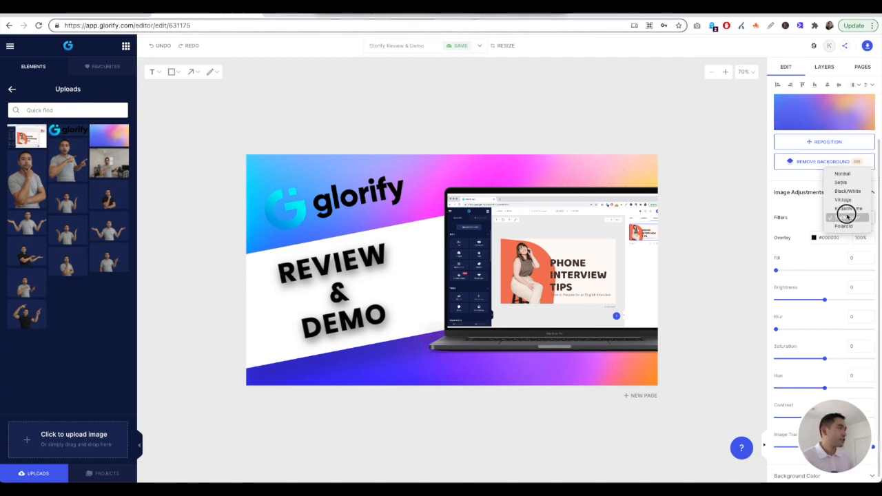
click(774, 201)
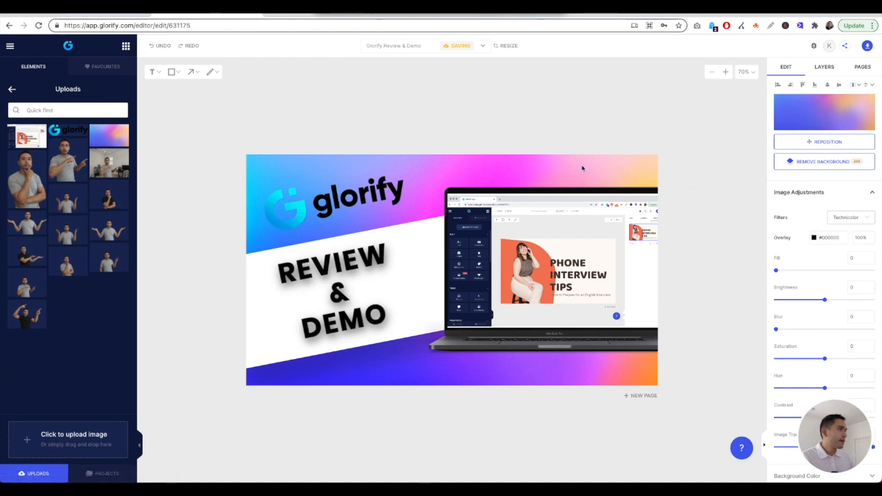
Examine the background image's reposition controls and its full range of image adjustments without changing anything
click(856, 85)
click(846, 108)
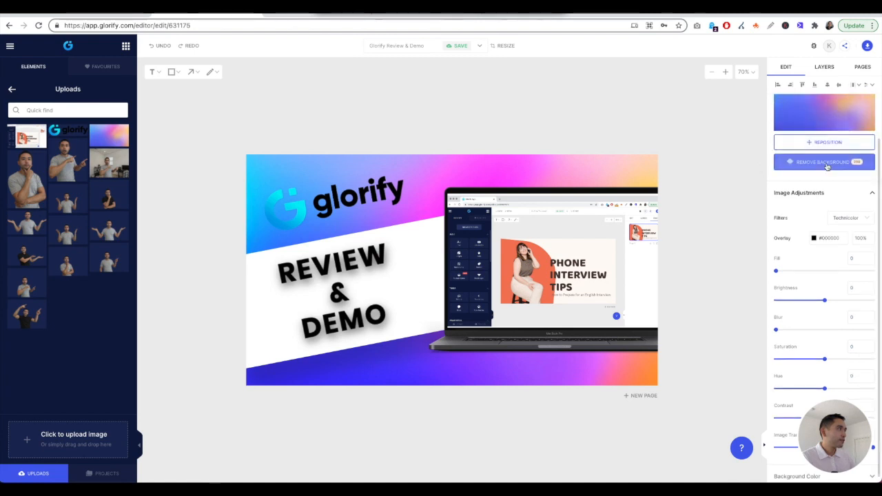
scroll(789, 148, up, 1)
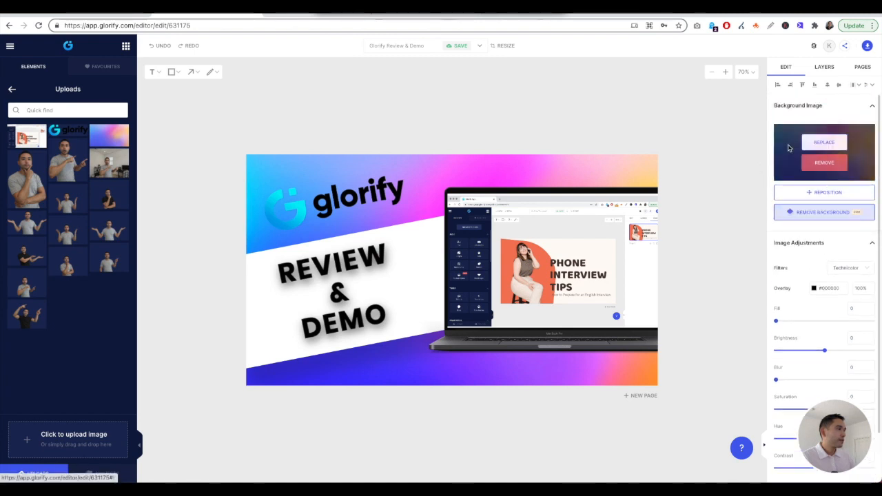
click(826, 195)
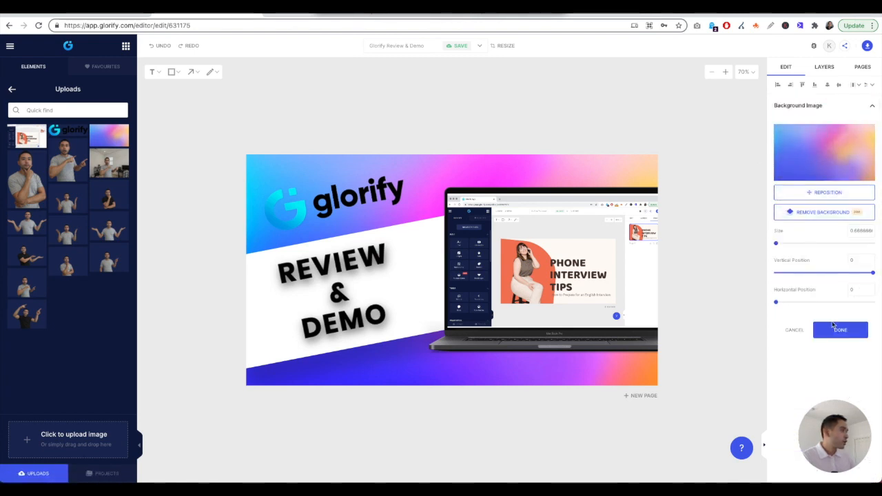
click(796, 329)
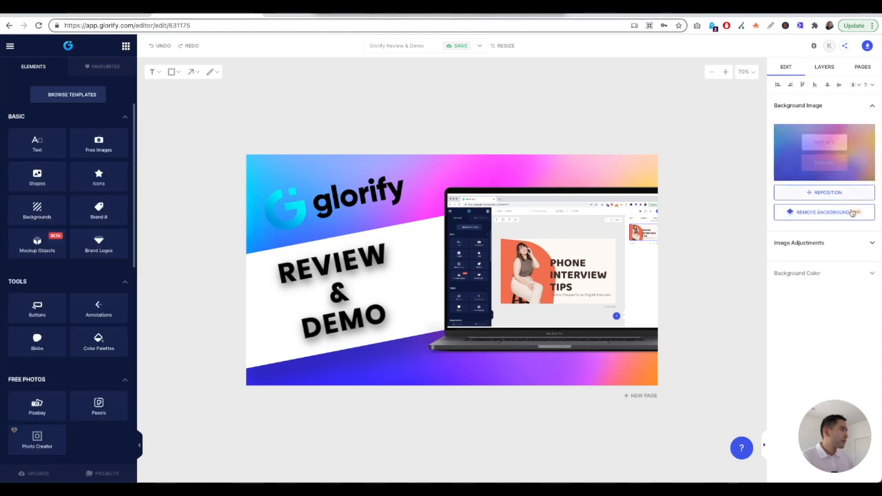
click(827, 243)
scroll(819, 255, down, 1)
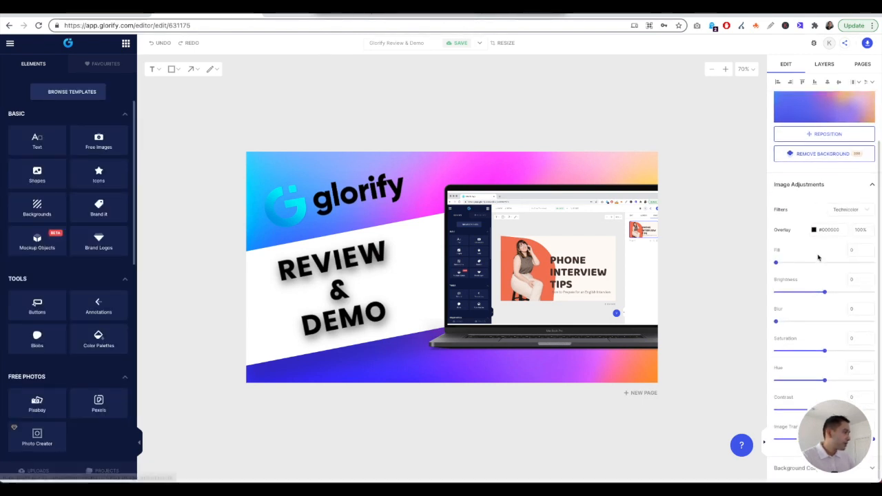
drag(833, 436, 112, 413)
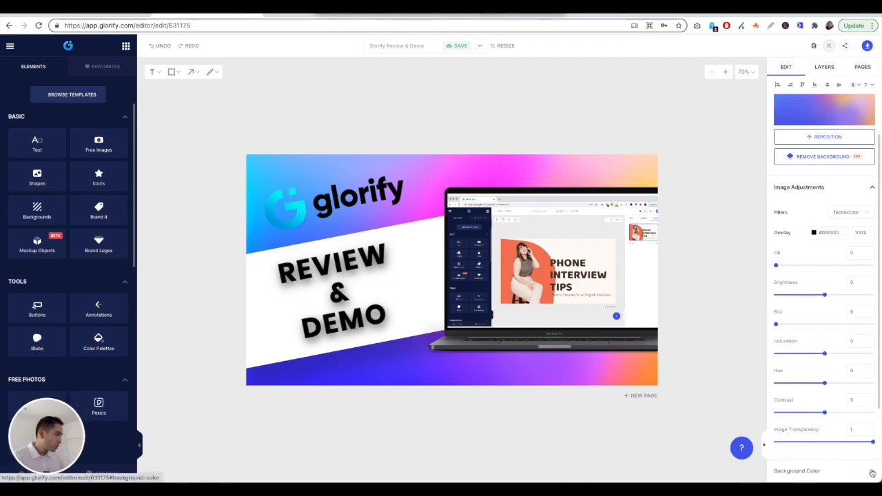
scroll(870, 469, down, 3)
scroll(858, 261, up, 5)
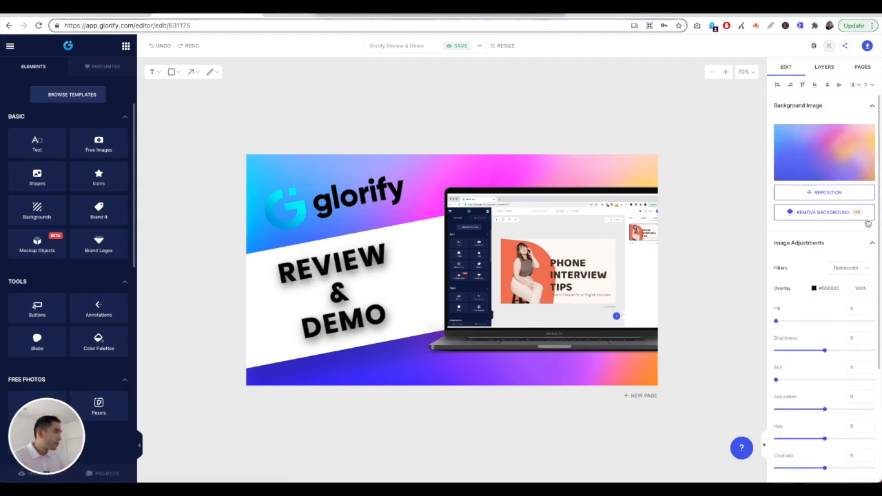
Try to flip the background image horizontally
click(867, 85)
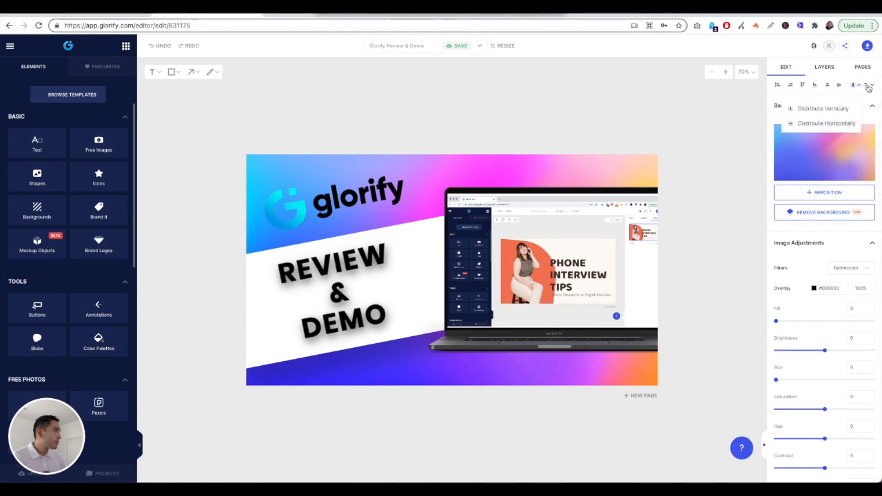
click(868, 86)
click(869, 85)
click(868, 86)
click(869, 86)
click(842, 125)
mouse_move(836, 140)
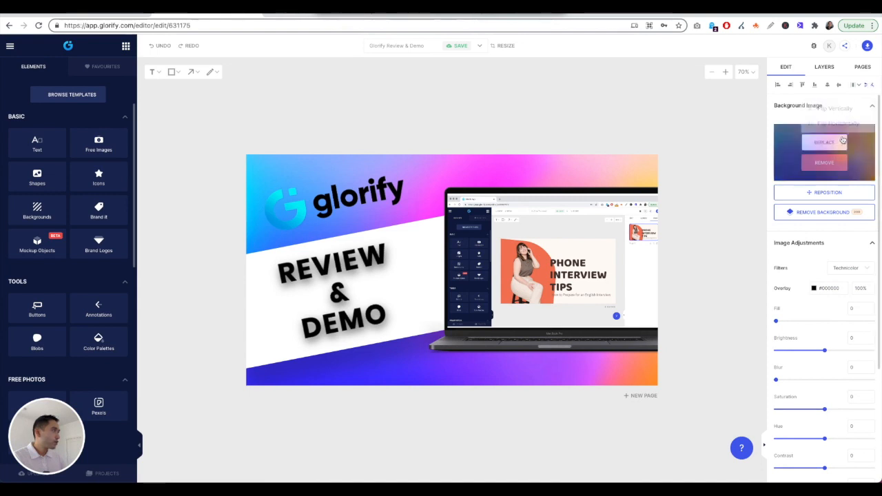
Reposition the background image to a vertical position of -1, then return it to 0
click(825, 192)
drag(872, 273, 769, 272)
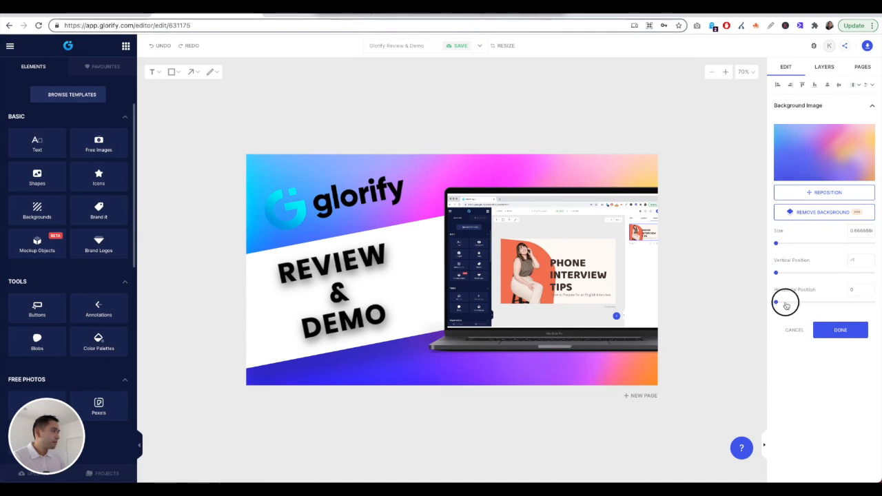
drag(776, 273, 871, 272)
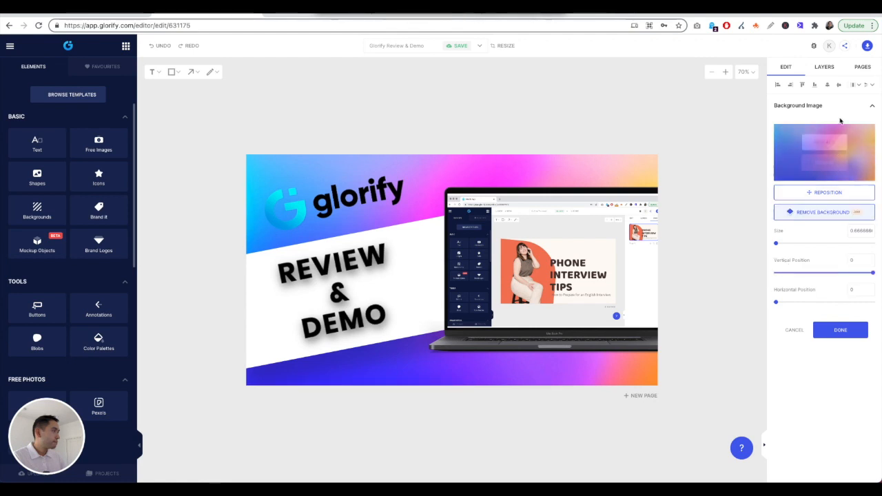
mouse_move(825, 145)
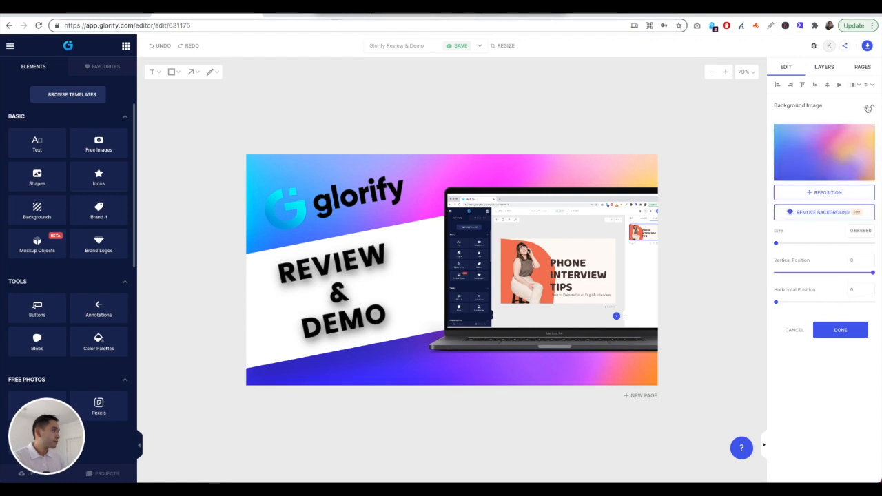
Flip the gradient background both vertically and horizontally, then leave its reposition settings
click(869, 84)
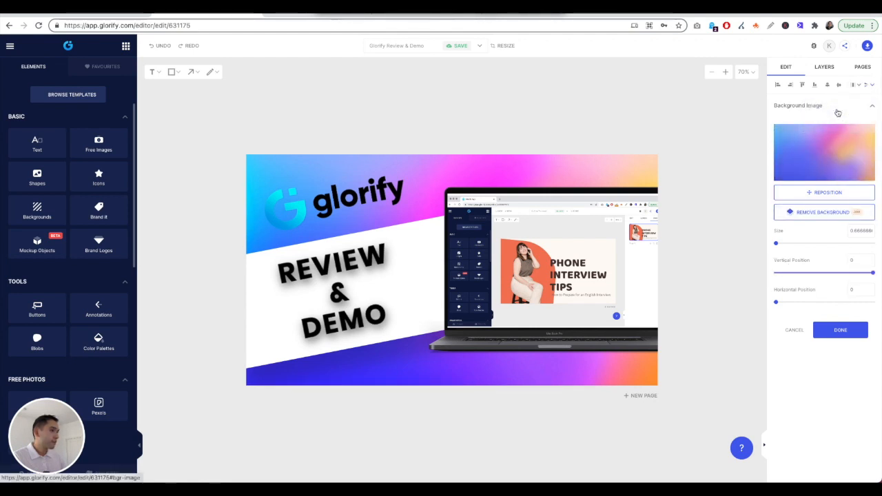
click(868, 84)
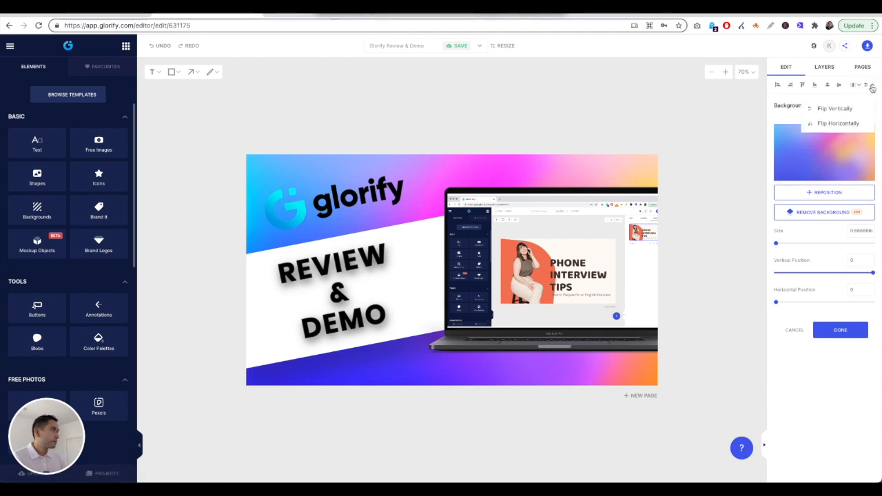
click(829, 122)
click(820, 63)
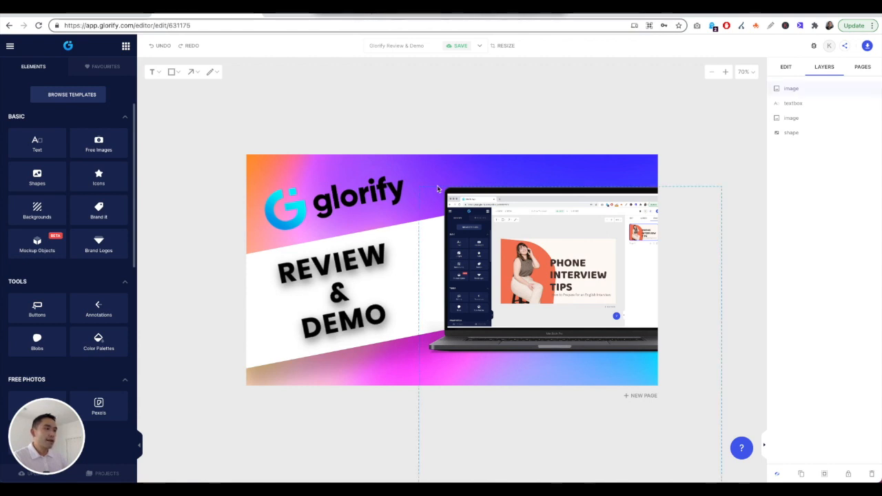
click(786, 68)
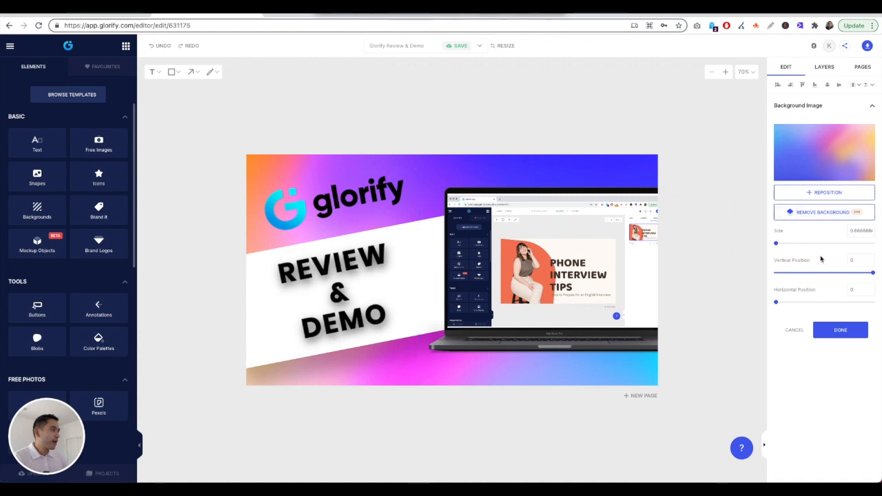
click(794, 331)
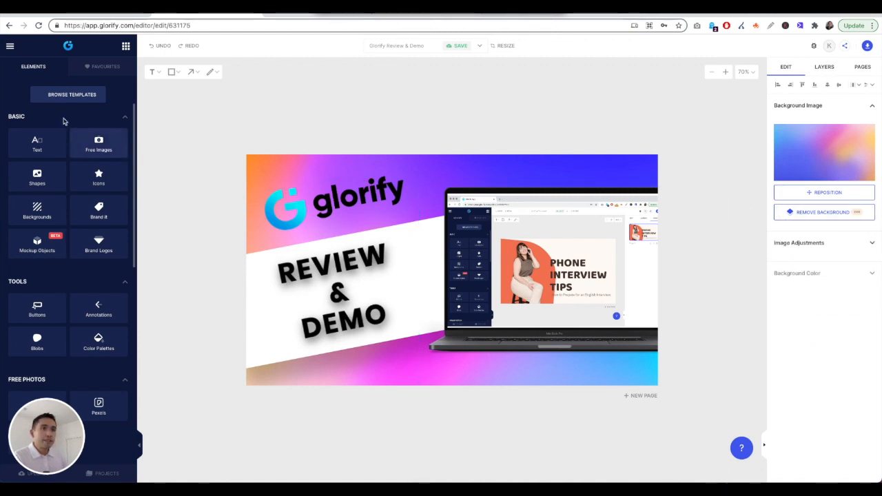
Add the uploaded cutout of the surprised man pointing with both hands and enlarge it past the design's bottom edge
drag(46, 434, 839, 441)
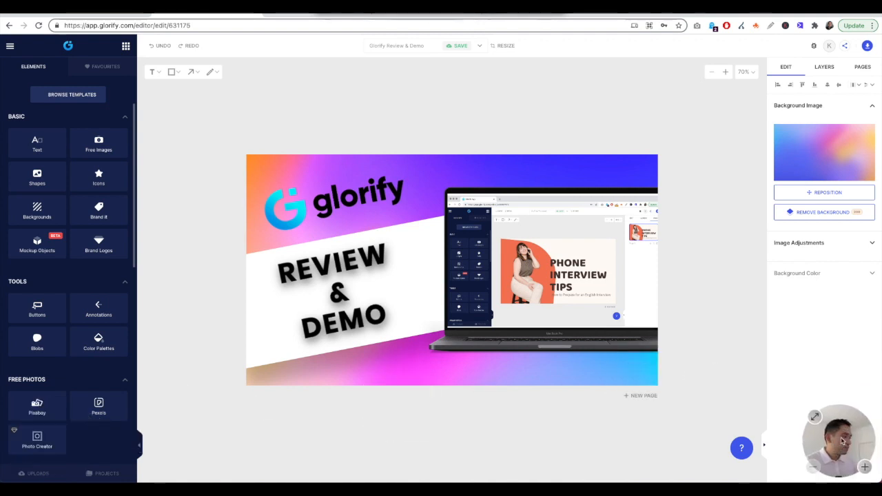
click(35, 475)
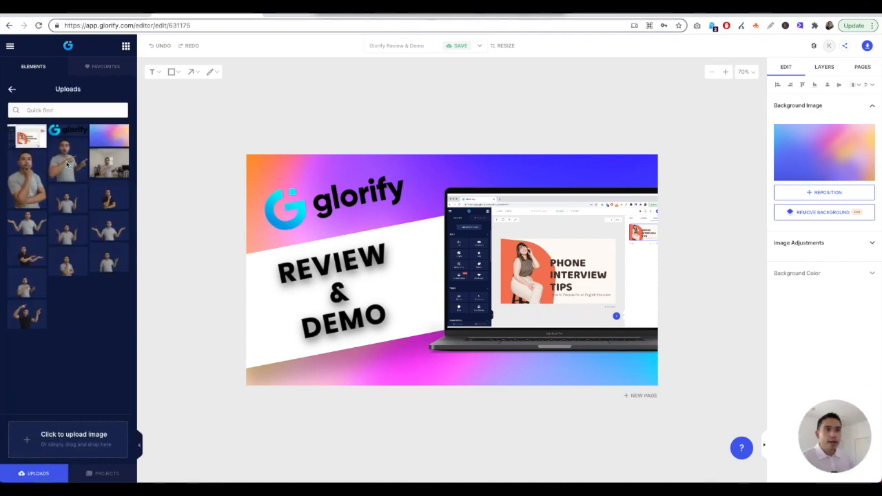
click(67, 164)
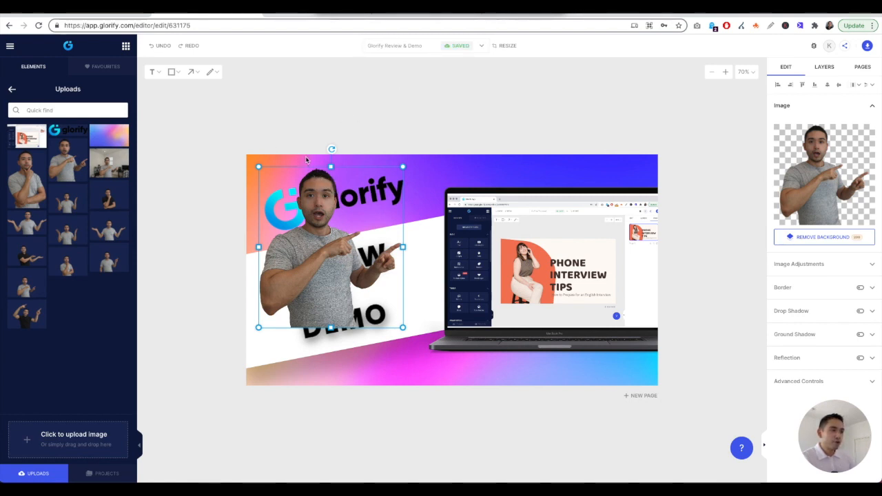
drag(404, 328, 589, 426)
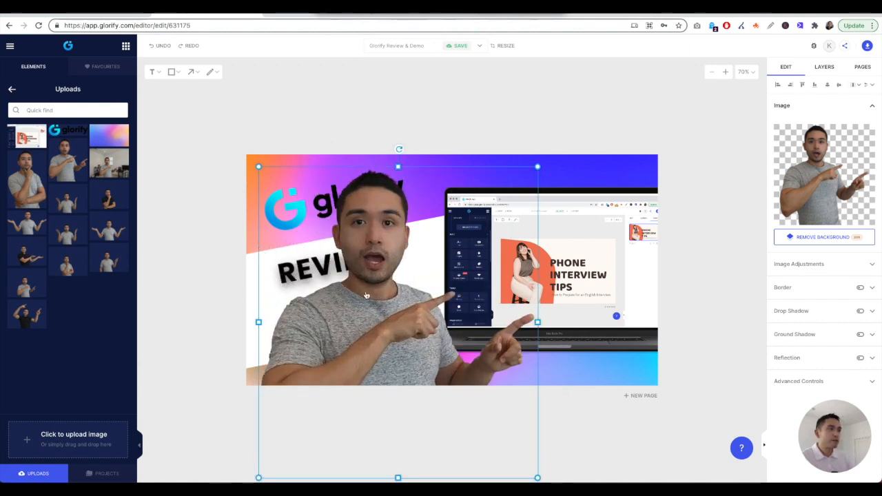
Flip the man's cutout horizontally so he points toward the design's left side
click(867, 85)
click(856, 124)
click(841, 125)
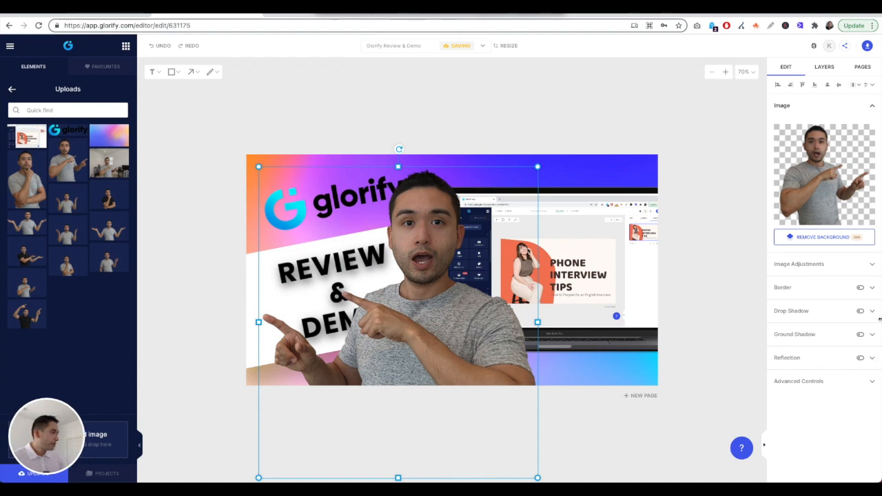
Try a brightness of -1 on the man's cutout, then set its brightness, saturation and contrast to 0.1 each
click(872, 267)
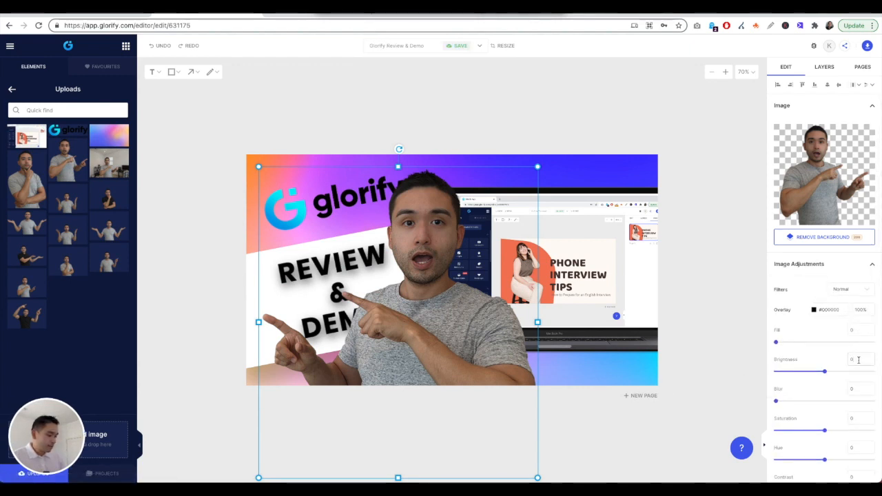
text(-100)
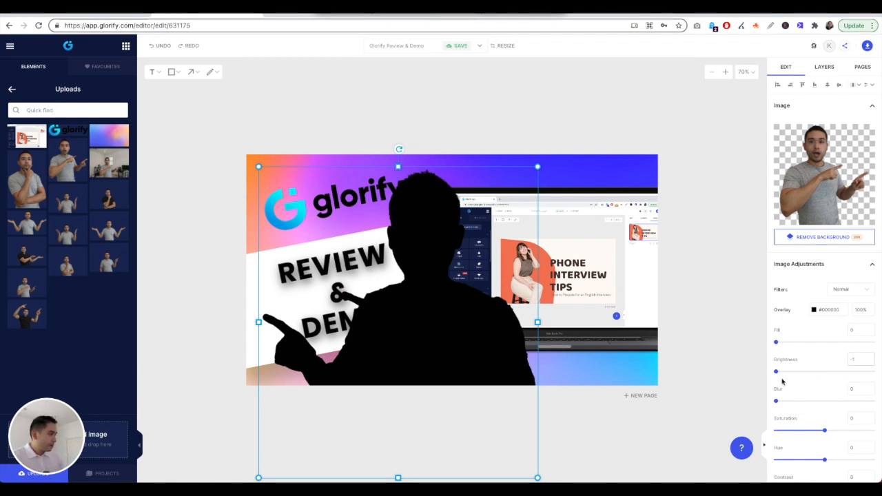
drag(790, 372, 830, 375)
scroll(836, 381, down, 1)
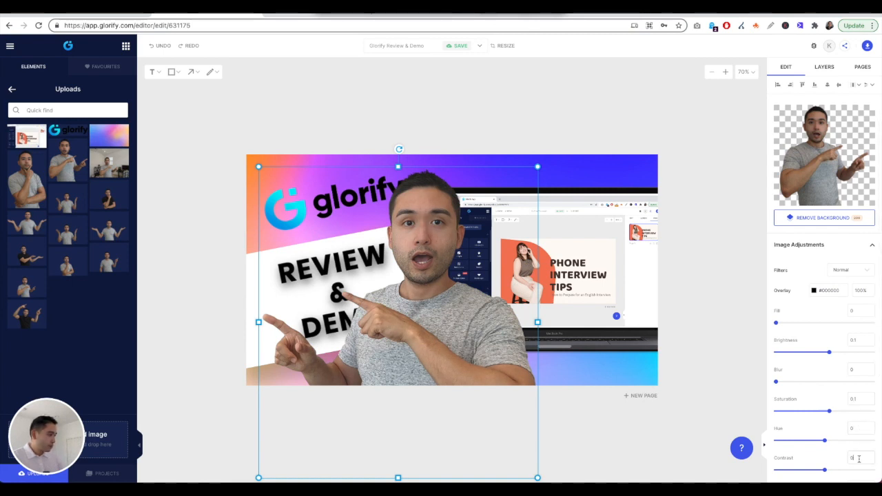
Move the man's cutout to the design's left edge and slightly enlarge the laptop mockup beside him
drag(447, 335, 411, 324)
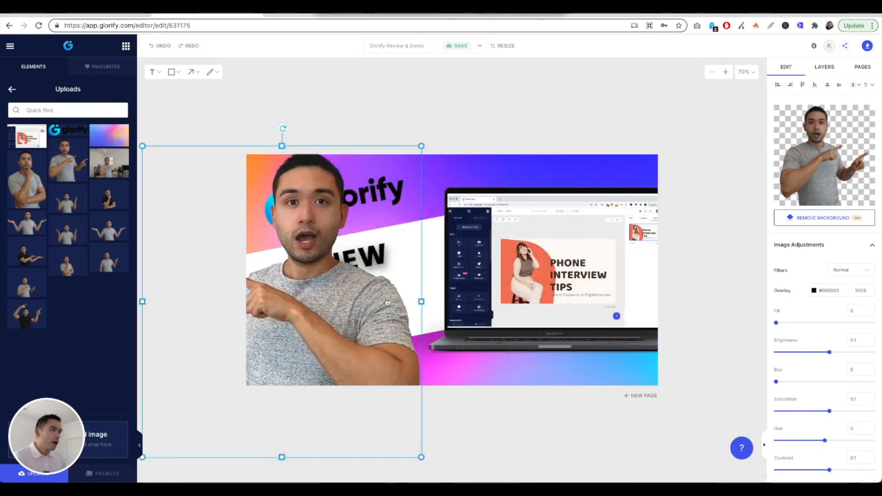
click(488, 269)
drag(723, 186, 747, 168)
drag(542, 252, 536, 267)
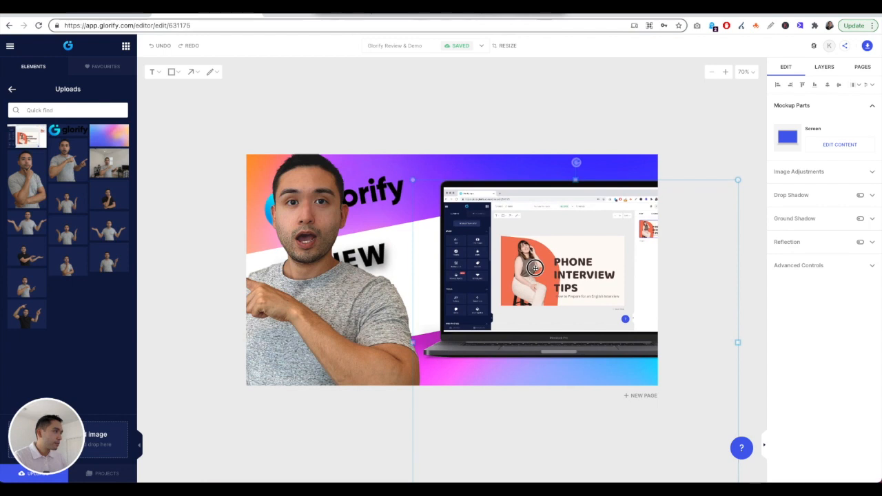
Turn the canvas grid on and back off in the editor settings
click(10, 46)
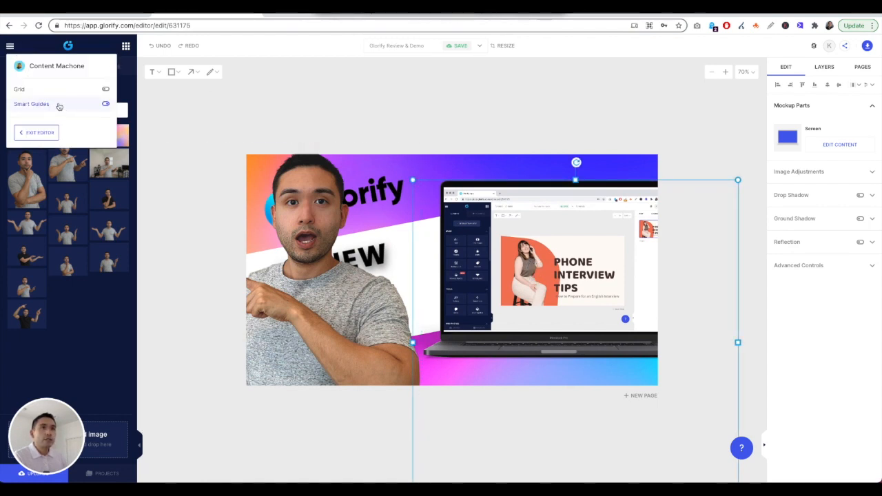
click(106, 90)
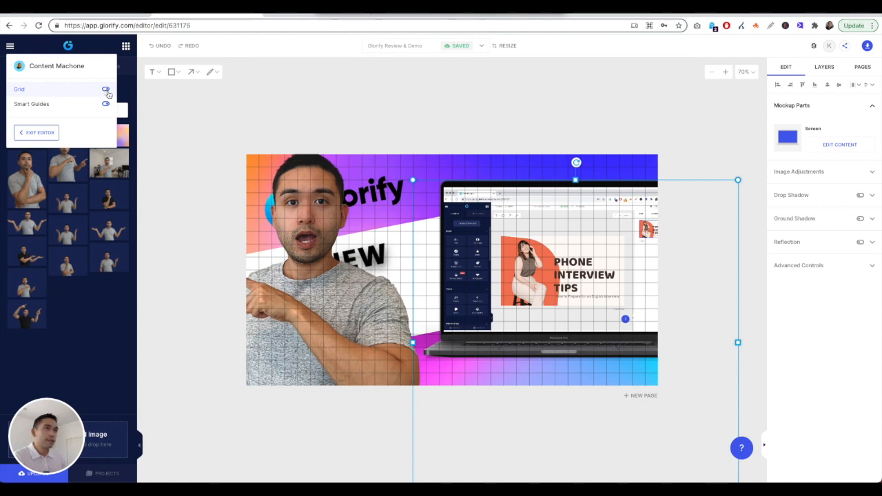
click(105, 90)
click(390, 143)
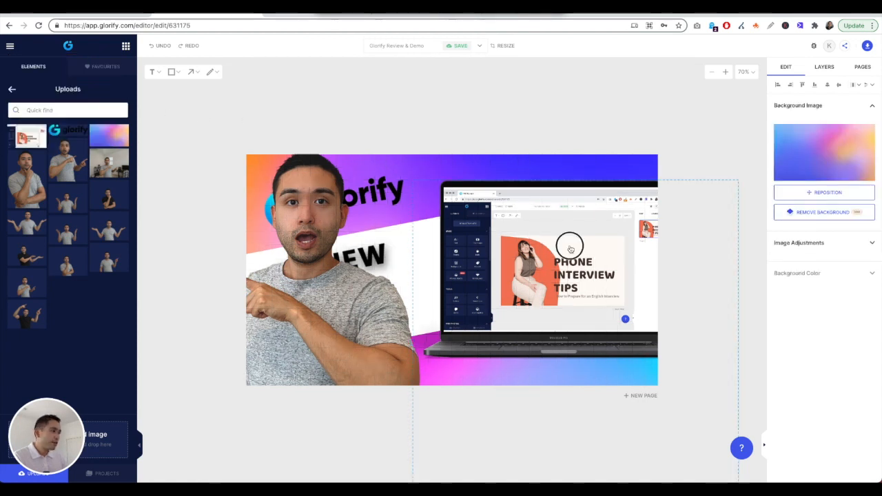
Adjust the laptop mockup's size and shift it left toward the man so more of its screen fits within the design
click(569, 246)
drag(568, 246, 566, 244)
drag(409, 179, 393, 174)
drag(555, 232, 557, 238)
drag(403, 178, 412, 188)
drag(513, 245, 499, 235)
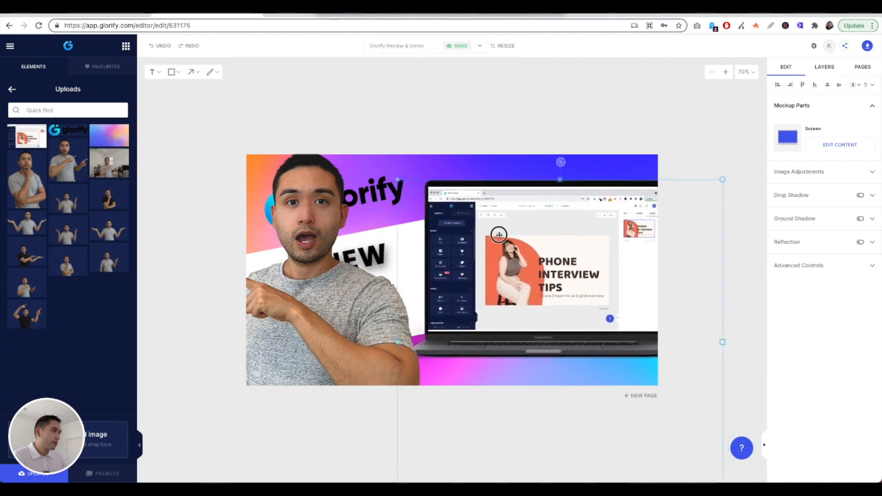
Move the man's cutout to the design's right edge over the laptop and tilt it slightly counterclockwise
click(358, 307)
drag(379, 314, 600, 319)
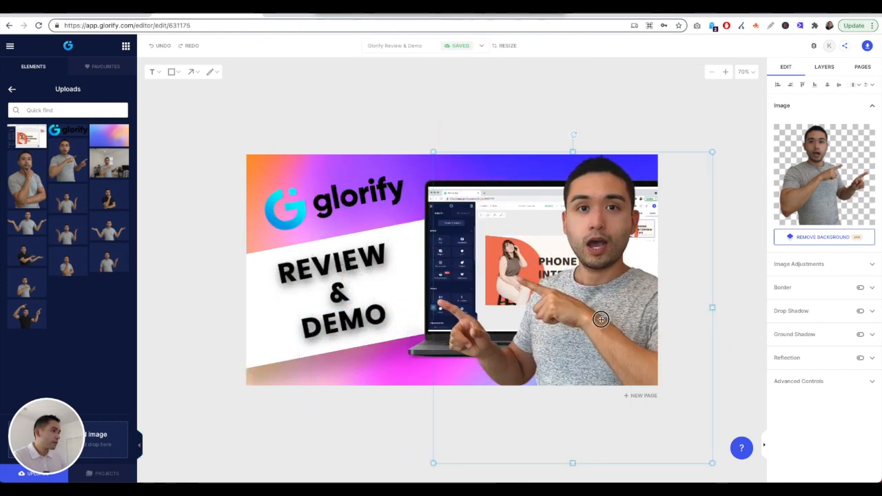
drag(572, 134, 556, 140)
drag(596, 271, 599, 270)
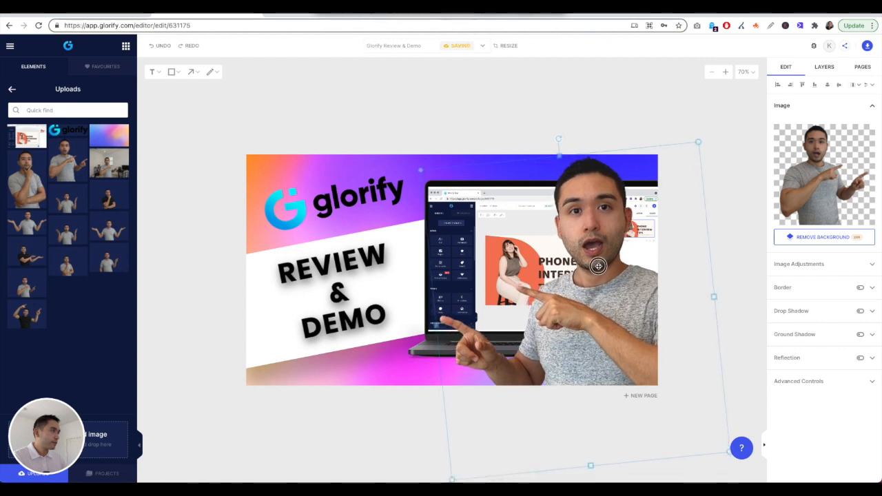
click(670, 105)
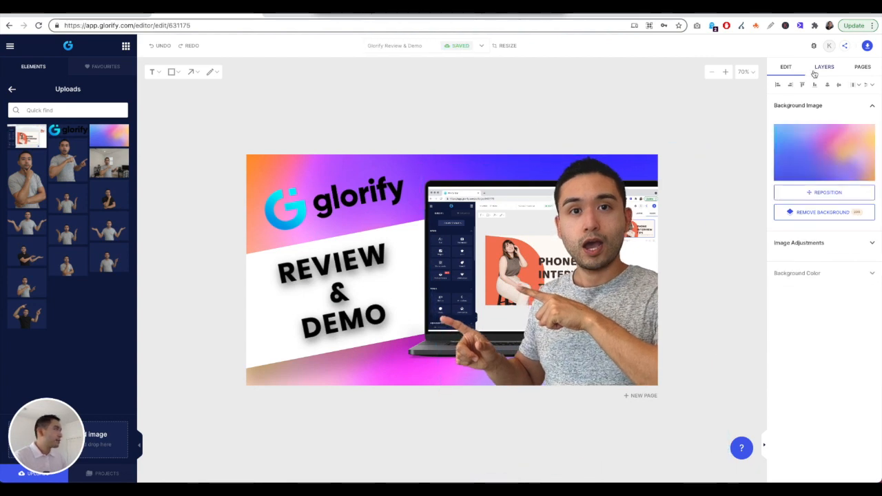
Rename the man's cutout layer "me" and the laptop mockup's layer "laptop"
click(606, 211)
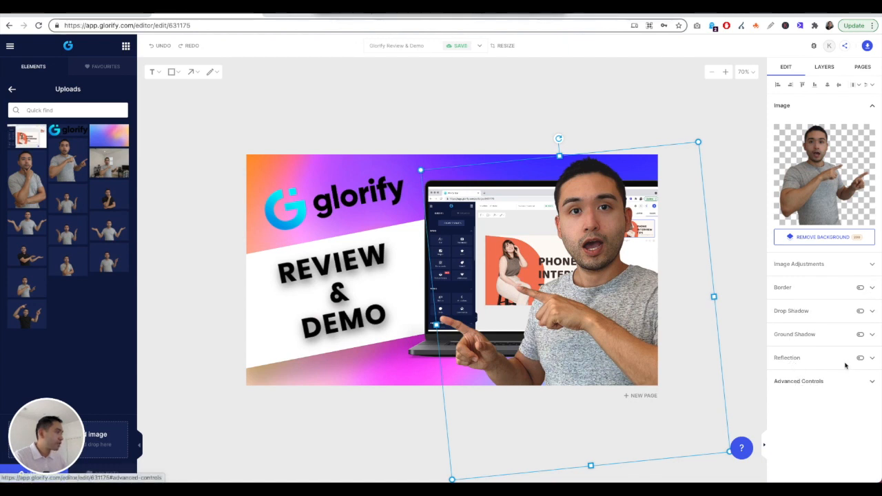
click(824, 67)
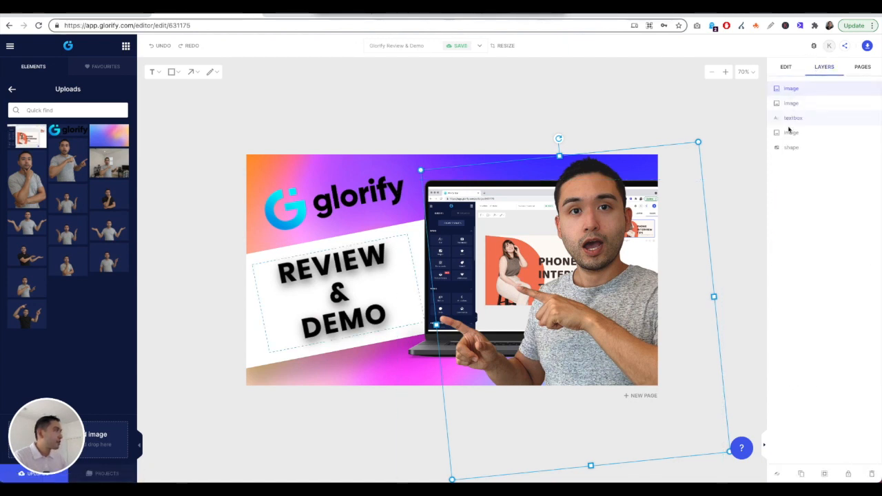
right_click(792, 88)
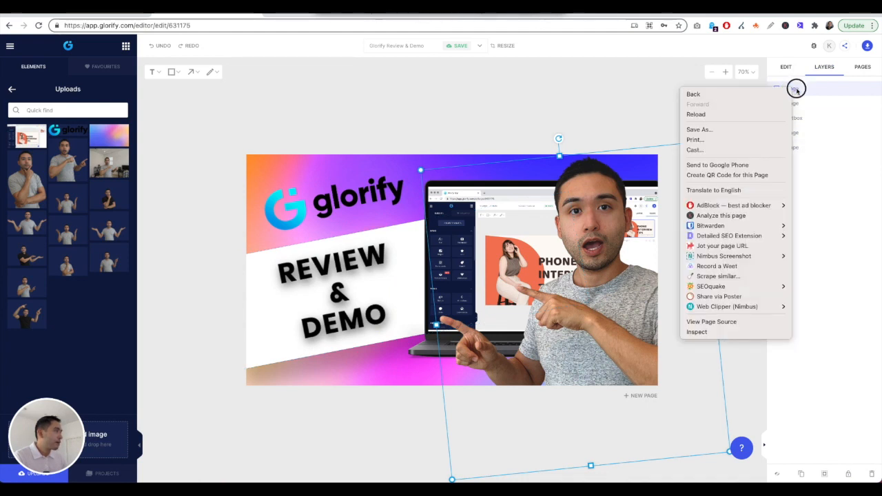
key(Escape)
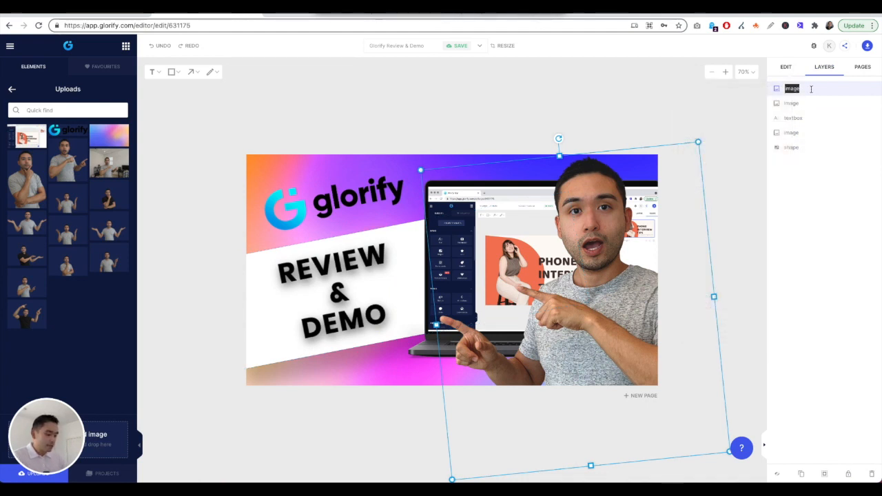
text(me)
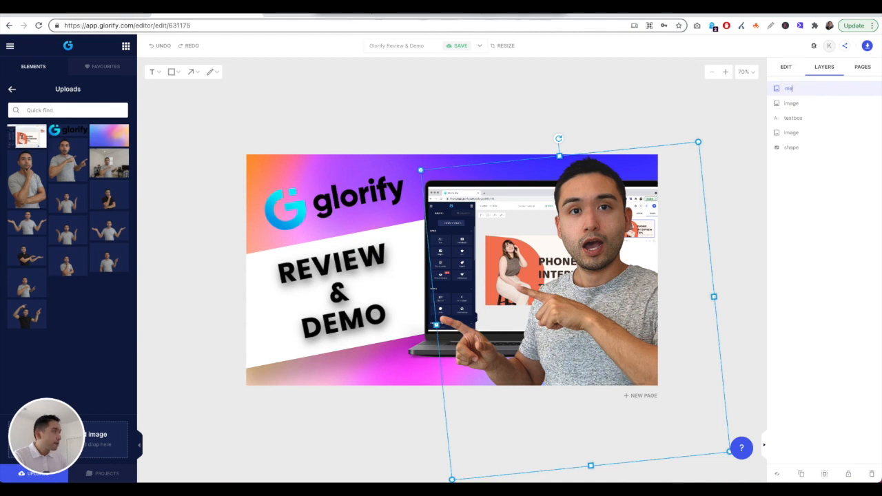
click(795, 103)
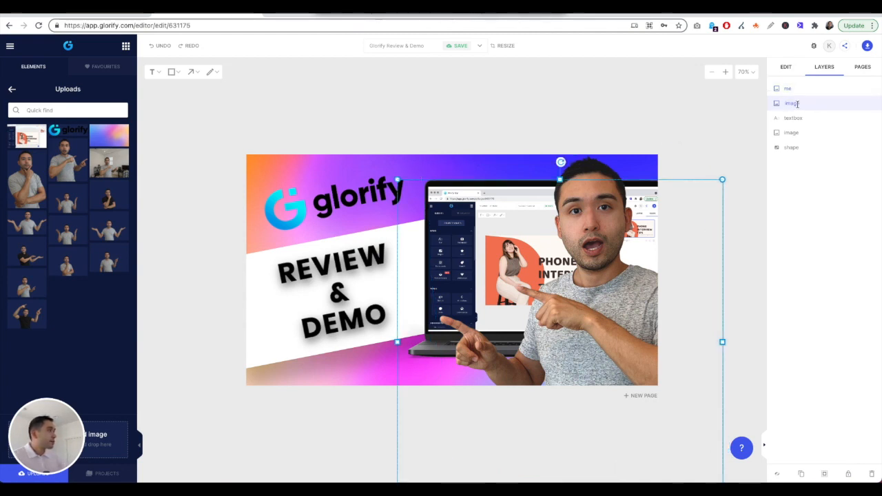
double_click(796, 103)
text(laptop)
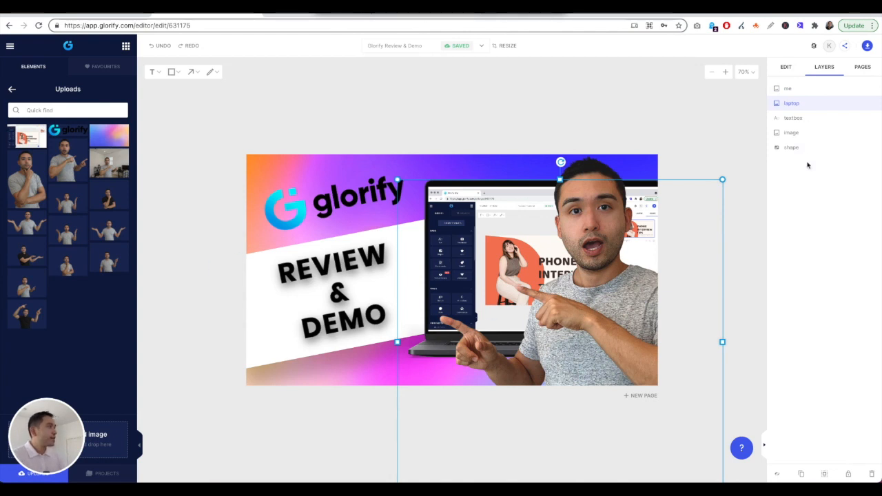
View the design's page list, then add a square shape to the canvas
click(864, 67)
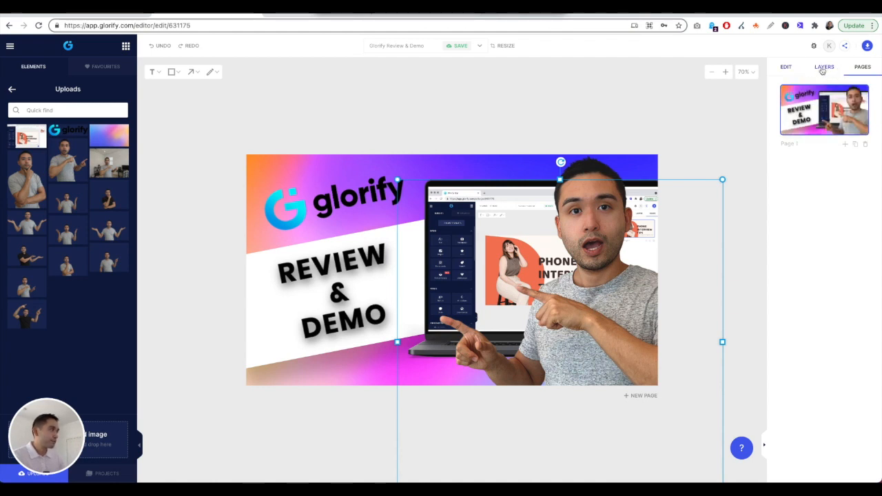
click(633, 101)
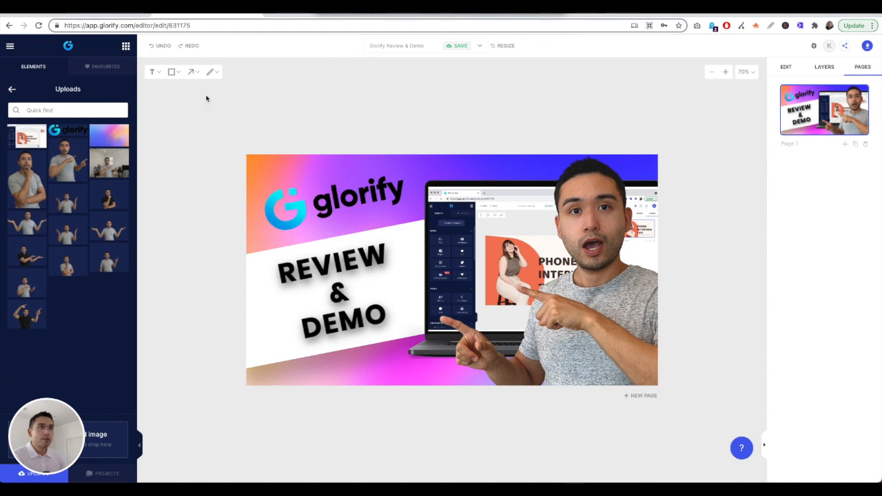
click(173, 71)
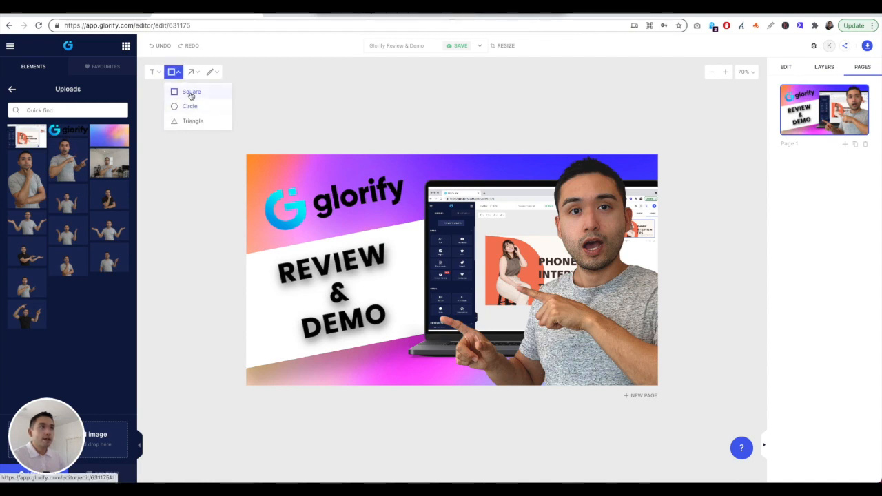
click(189, 92)
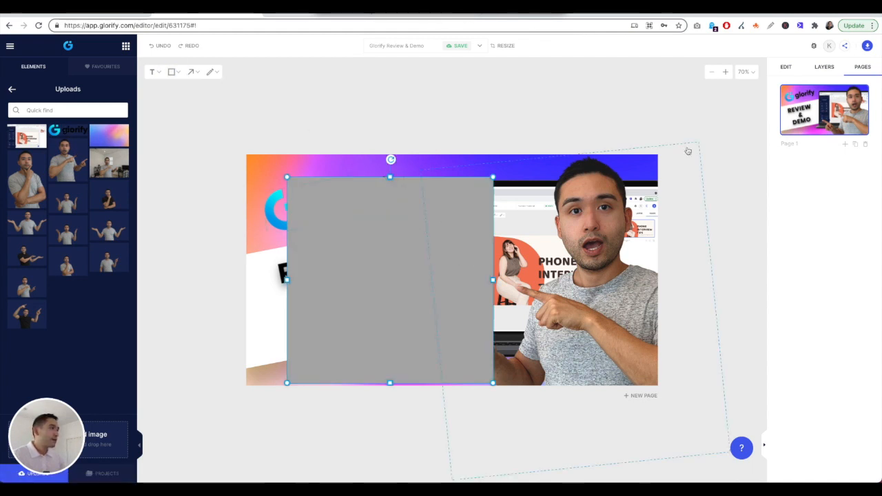
Give the square a green #21FF00 border with 100% opacity and a thickness of 2
click(786, 66)
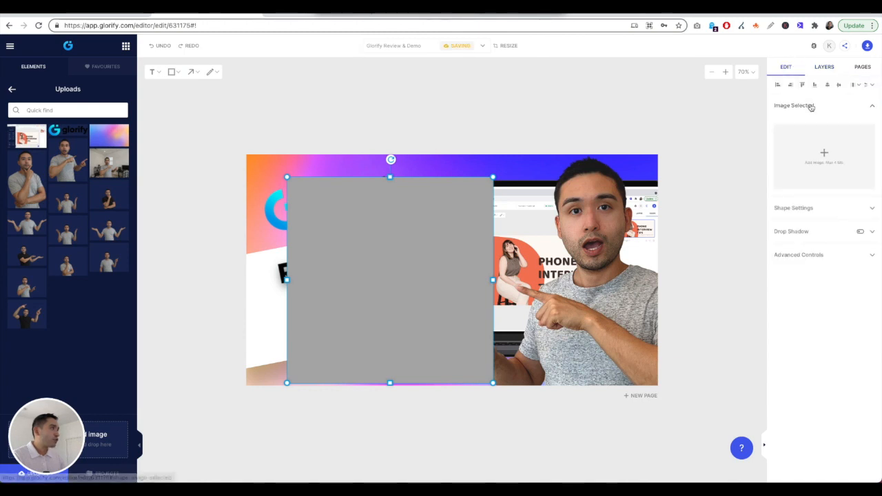
click(872, 208)
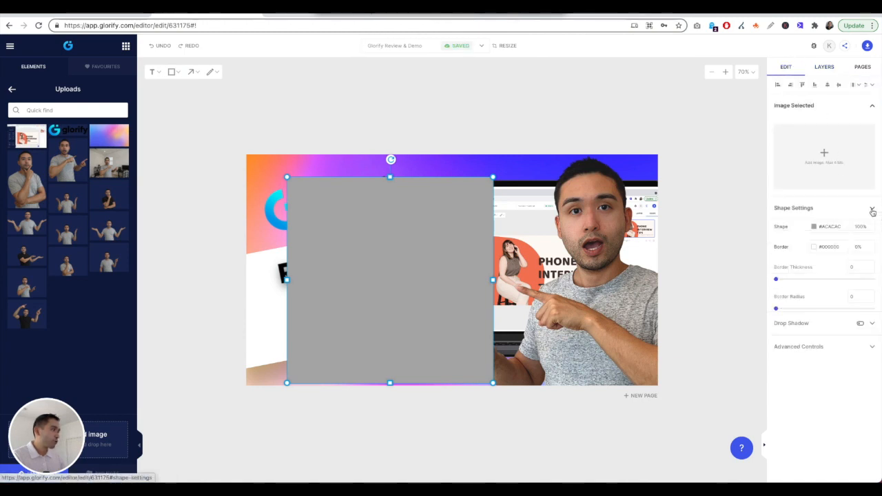
click(815, 246)
click(687, 228)
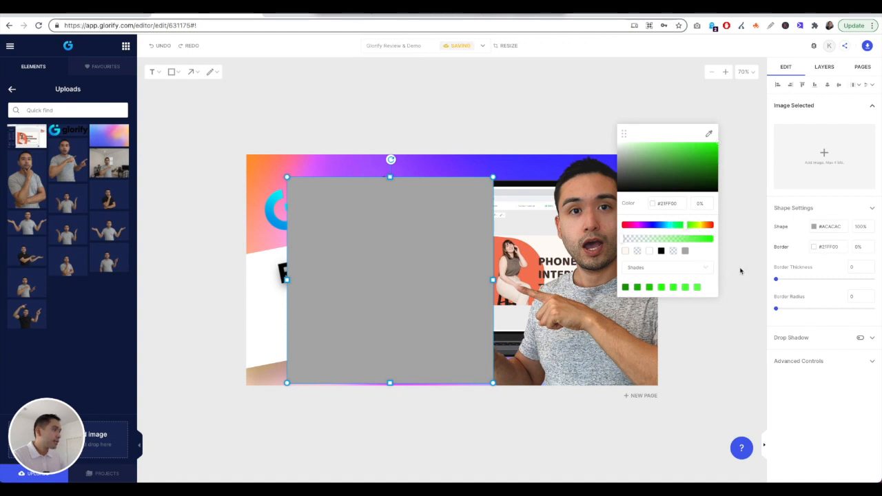
click(813, 252)
click(859, 246)
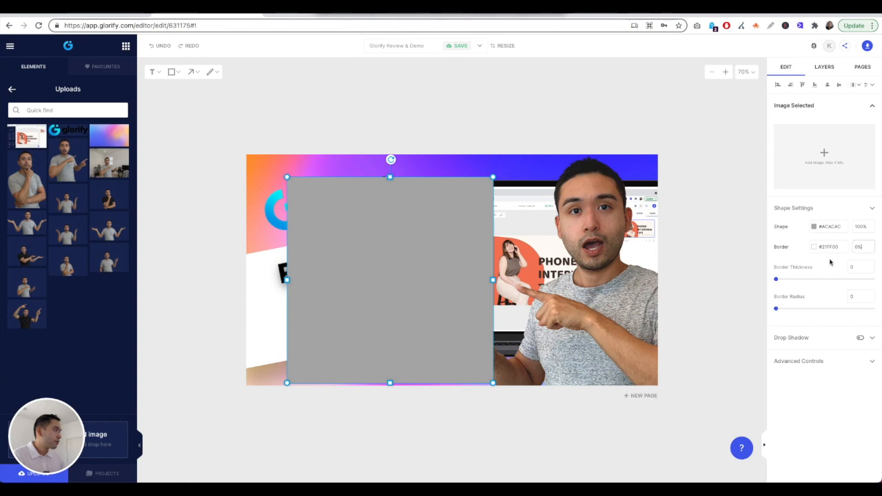
drag(863, 248, 843, 247)
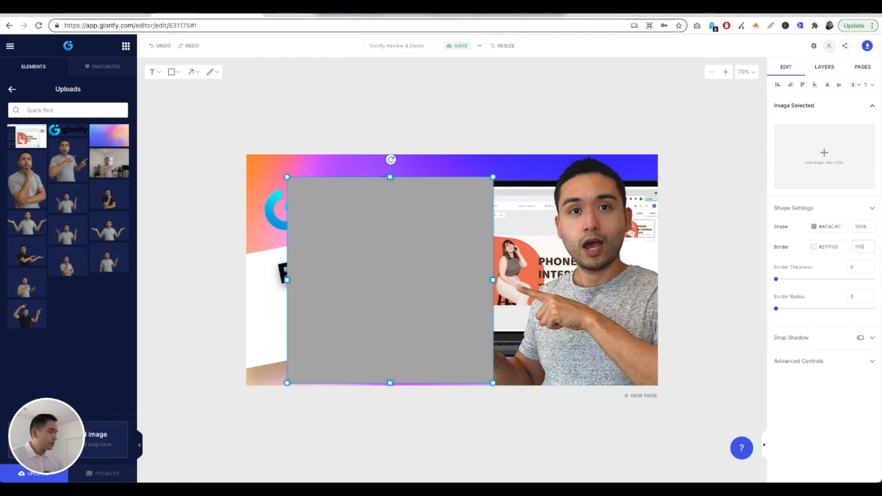
key(BackSpace)
key(BackSpace)
text(0%)
text(0)
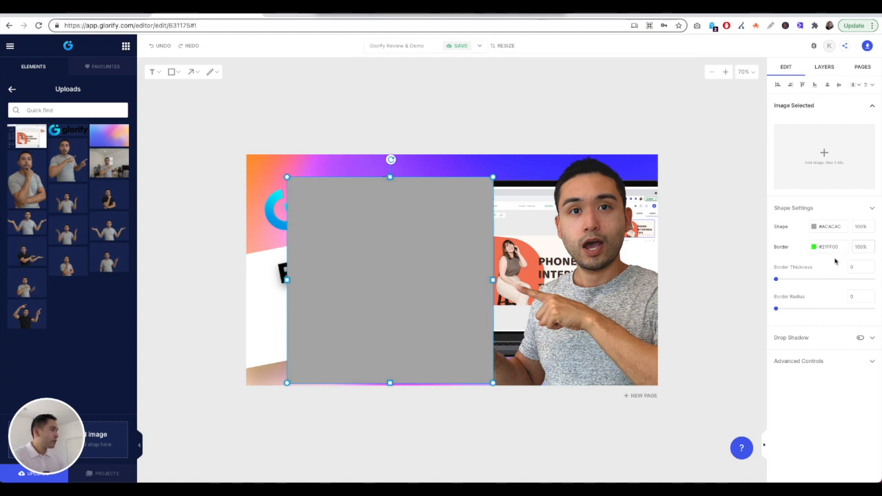
drag(775, 279, 789, 281)
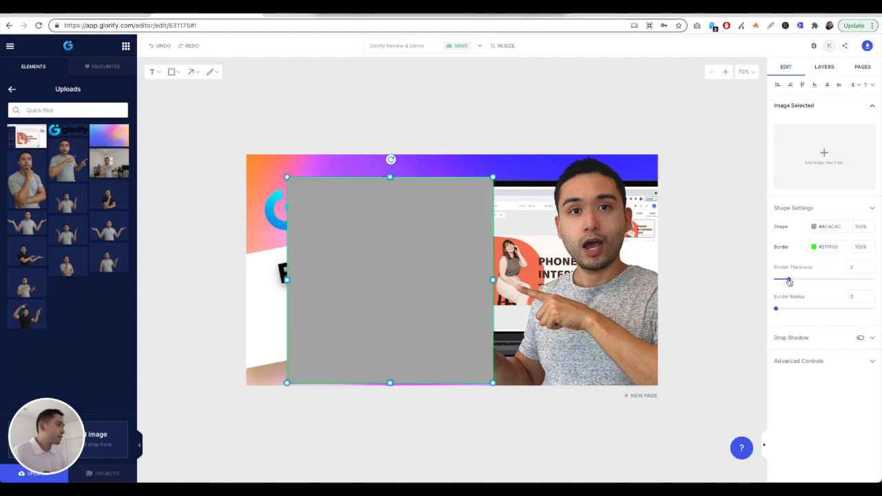
Set the square's fill opacity to 0% and its border thickness to 15
click(814, 226)
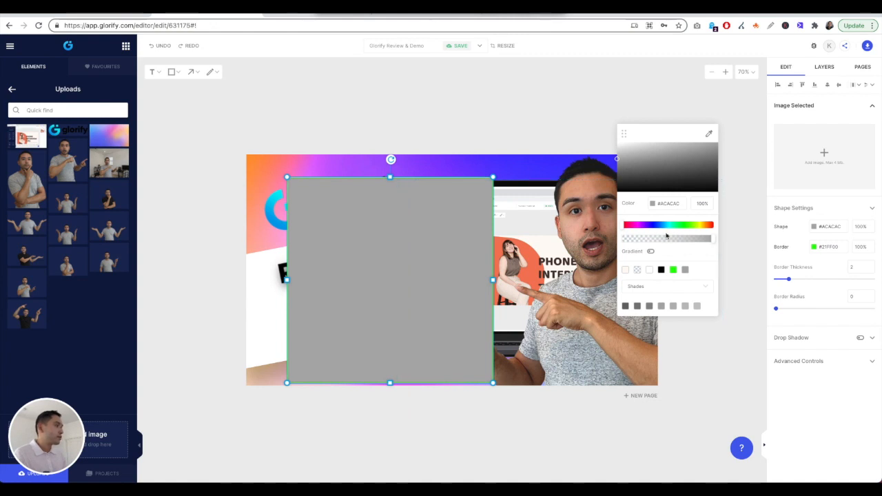
drag(636, 238, 622, 238)
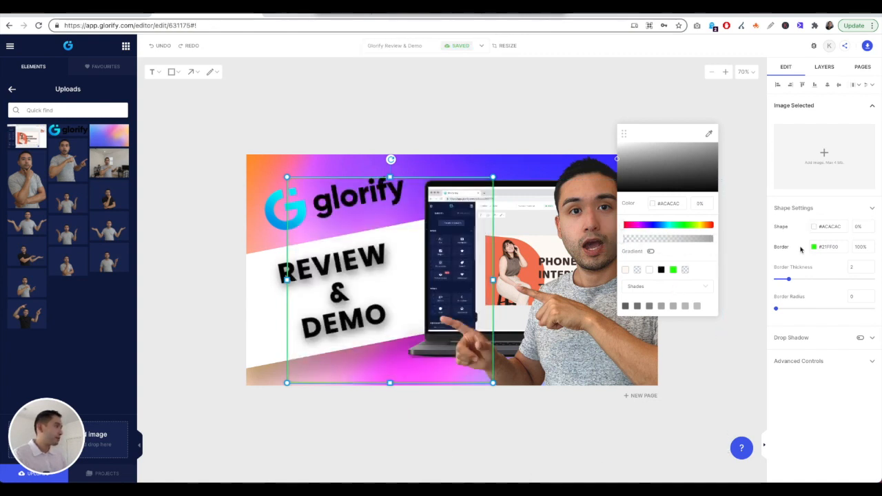
drag(794, 279, 872, 279)
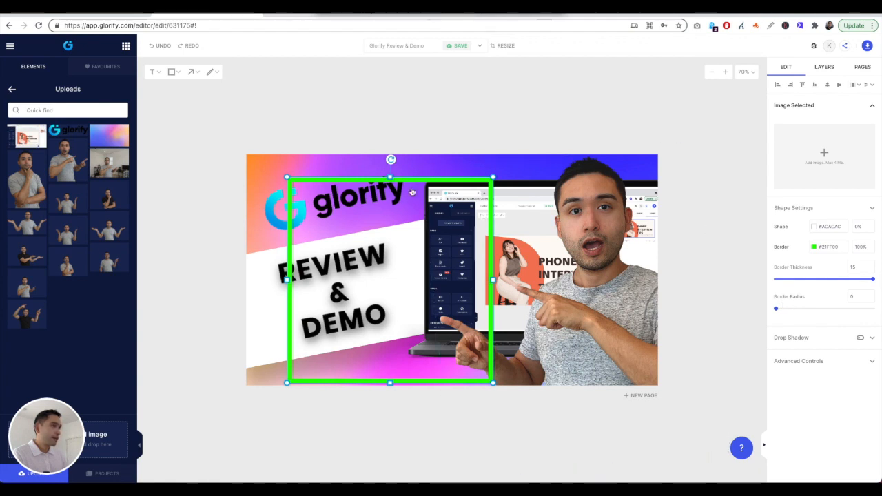
Move the green frame to the design's upper-left corner and stretch it to cover the full width and height
drag(302, 183, 259, 158)
drag(456, 258, 658, 260)
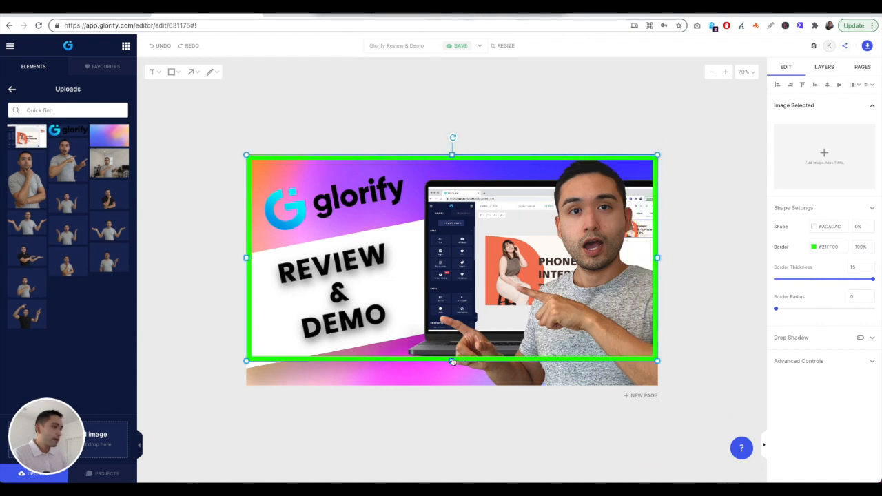
drag(450, 359, 449, 386)
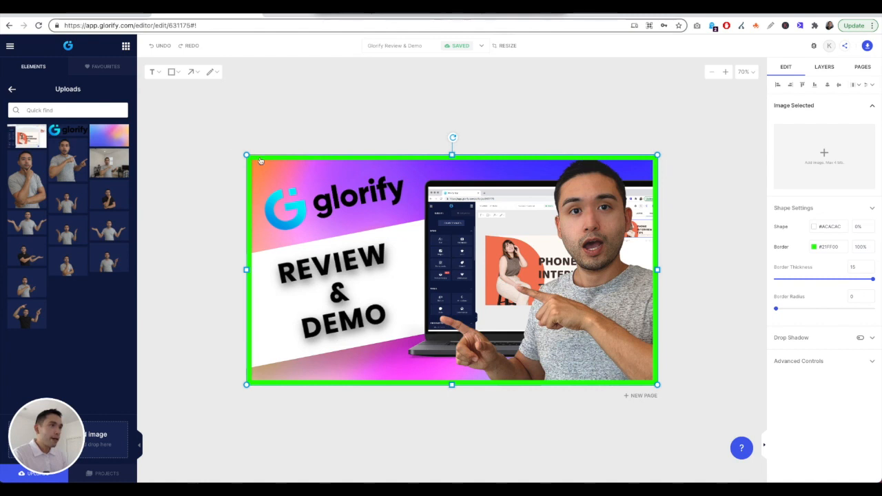
drag(453, 155, 453, 154)
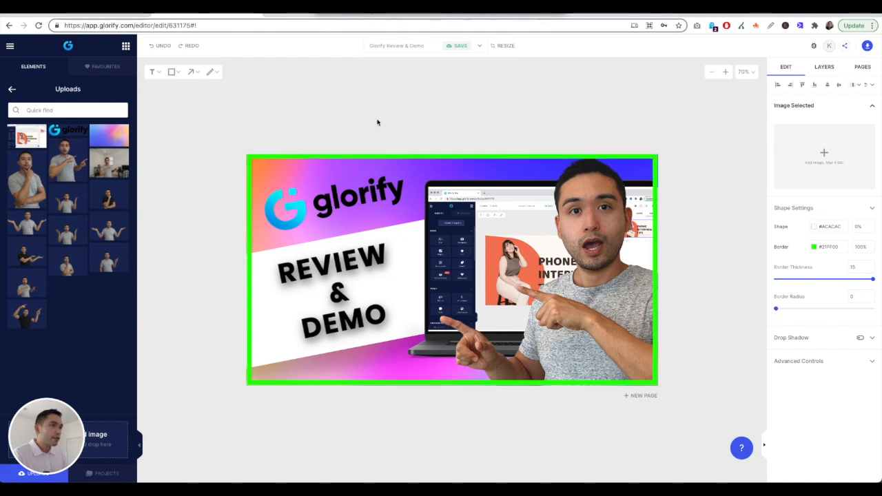
Fine-tune all four sides of the green frame so they line up with the design's edges
click(294, 158)
click(293, 159)
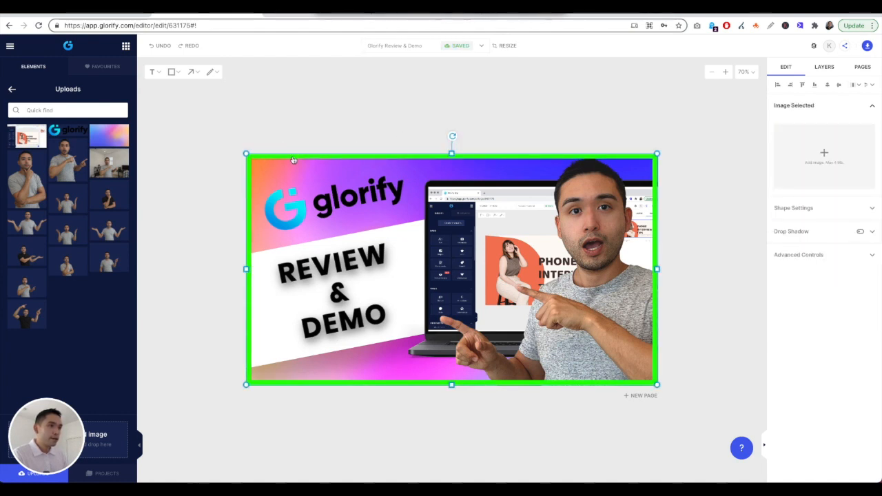
click(296, 137)
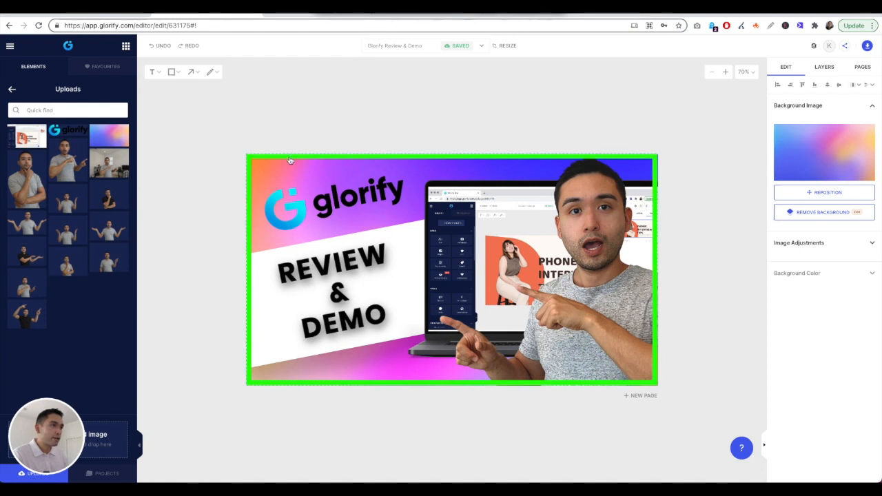
click(292, 158)
drag(247, 270, 246, 270)
drag(452, 153, 452, 153)
drag(657, 269, 658, 270)
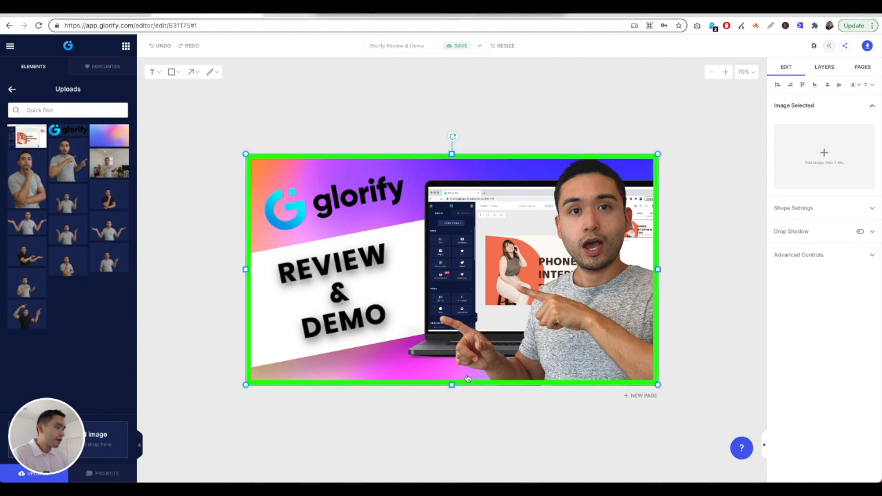
drag(450, 384, 451, 386)
click(437, 404)
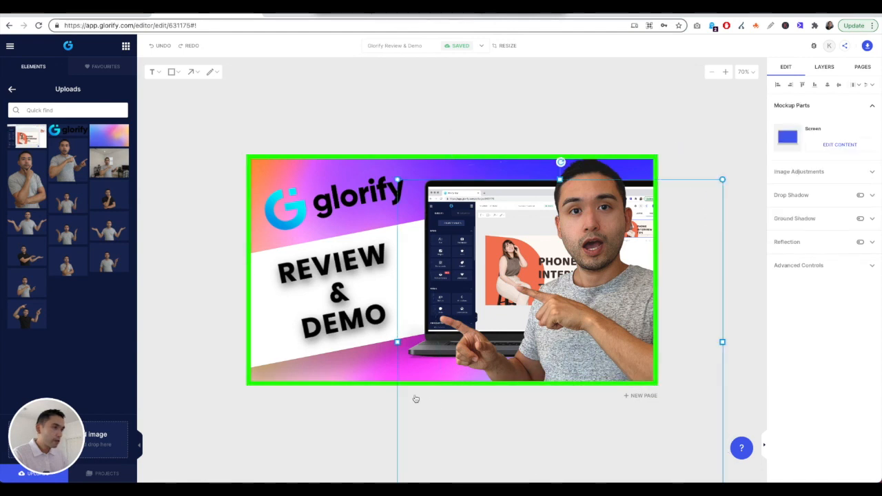
click(287, 427)
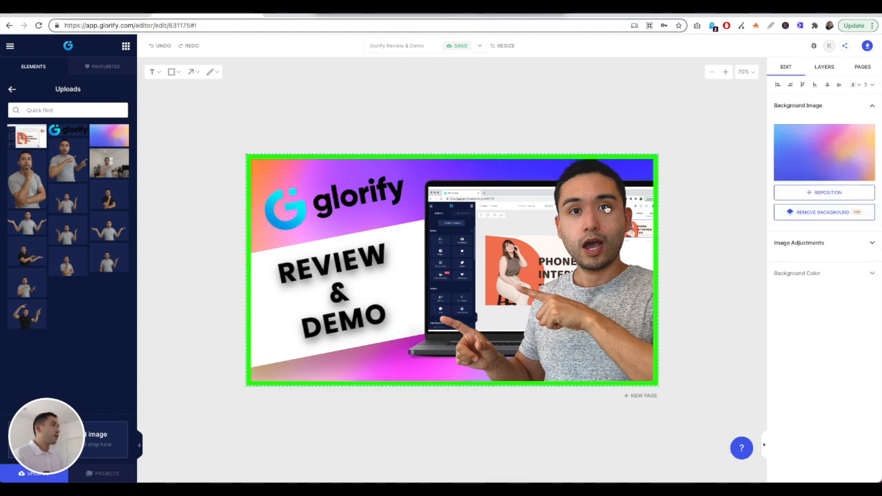
Move the "me" layer above the green frame's shape layer
click(826, 65)
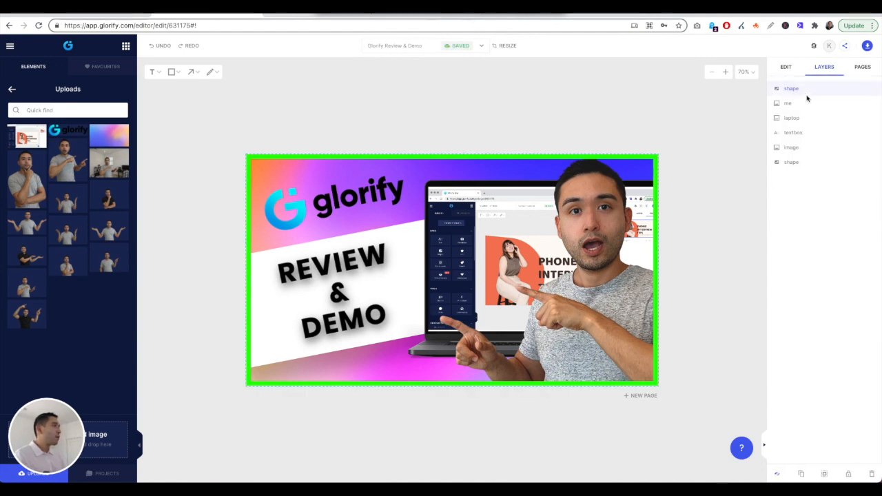
mouse_move(793, 103)
mouse_down()
mouse_move(787, 78)
mouse_move(790, 87)
mouse_up()
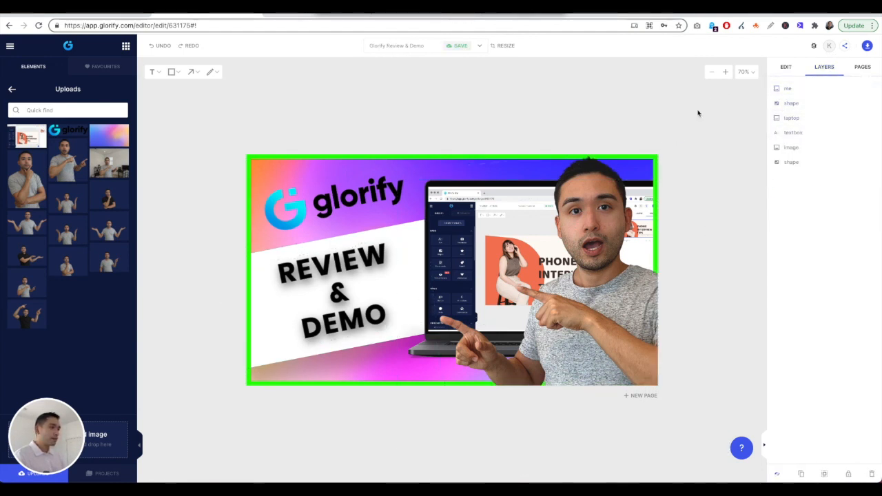
Try to nudge the REVIEW & DEMO text while the green frame lies over it, undoing the accidental frame move
click(332, 309)
click(798, 132)
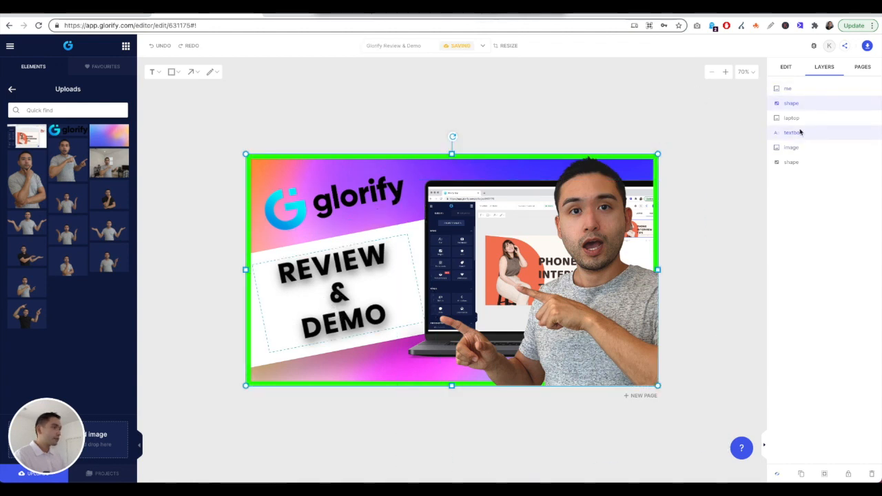
drag(343, 314, 345, 310)
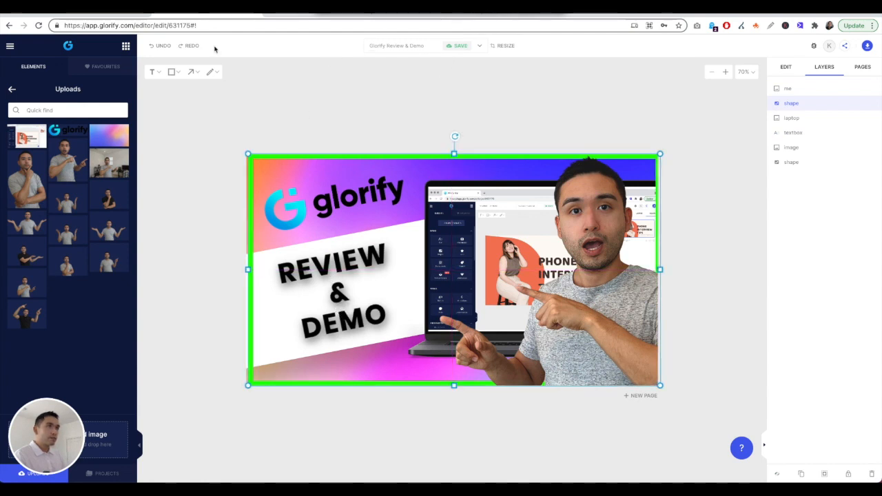
click(162, 47)
click(809, 132)
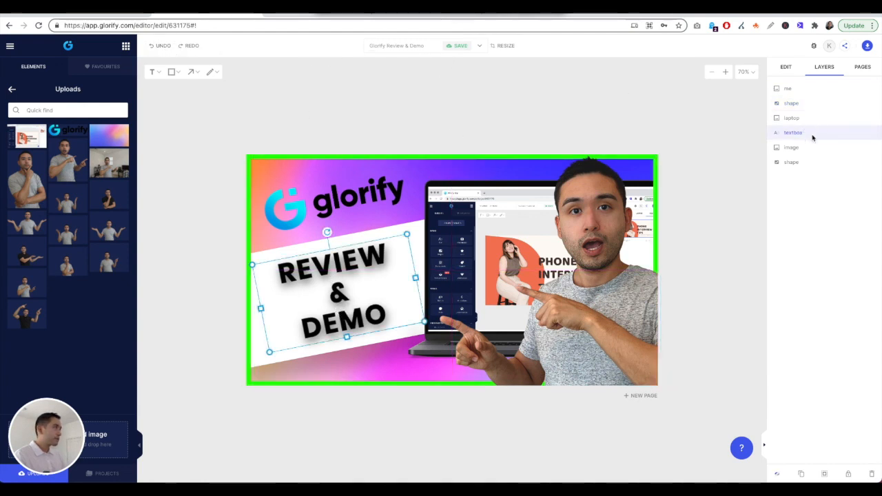
click(786, 69)
click(340, 294)
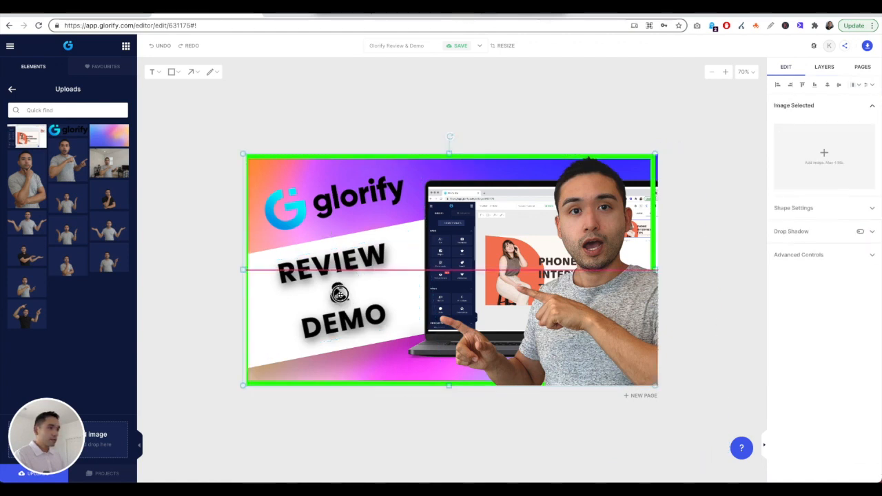
drag(340, 294, 343, 294)
click(724, 78)
click(830, 66)
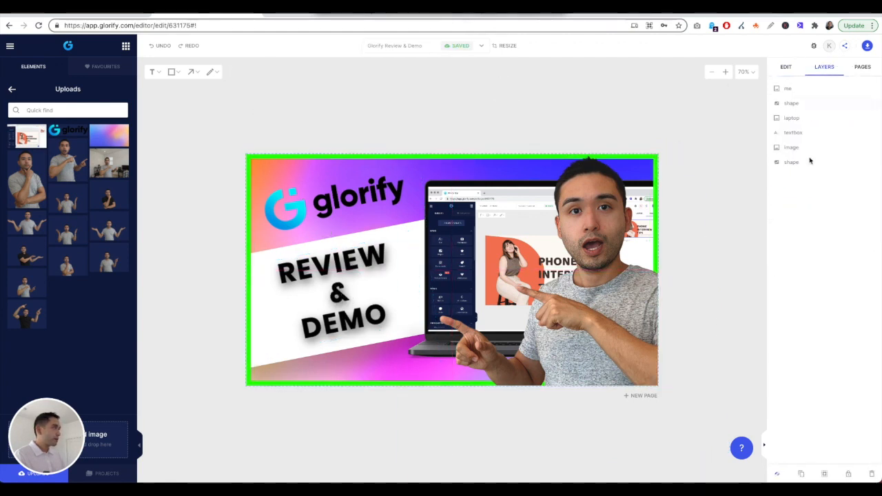
Move the green frame aside over the laptop and shift the REVIEW & DEMO text slightly to the left
click(815, 134)
drag(349, 272, 578, 253)
drag(319, 285, 335, 297)
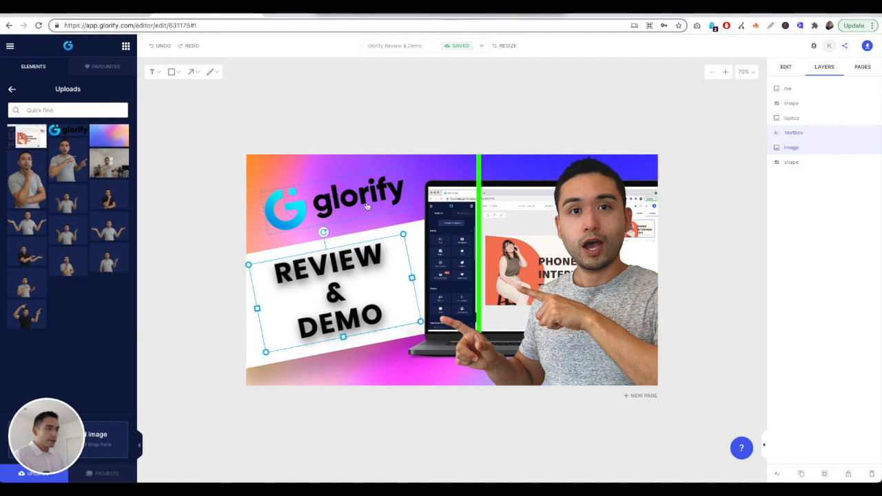
Move the Glorify logo down onto the REVIEW & DEMO text and return it above the white shape
drag(371, 198, 373, 232)
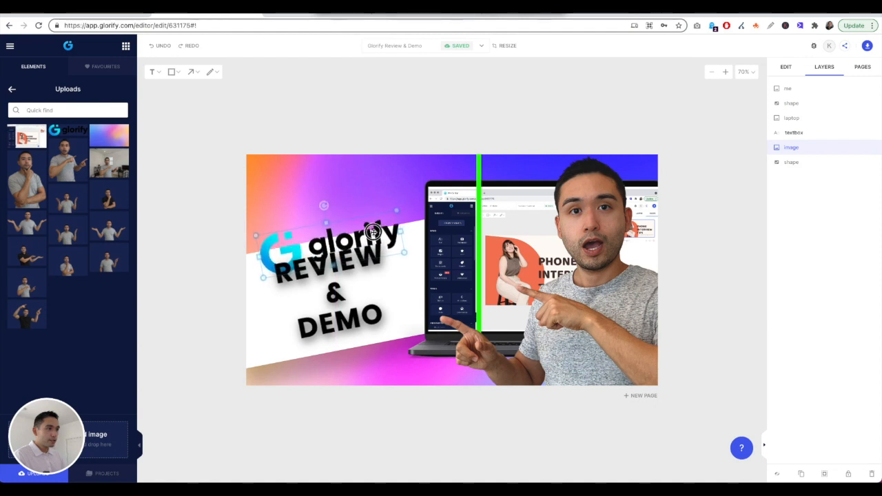
shift+click(339, 273)
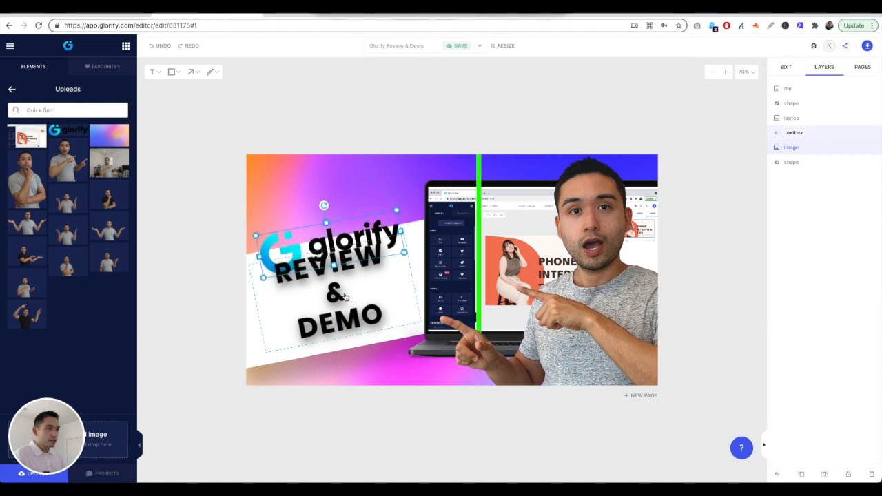
click(342, 248)
drag(335, 246, 331, 196)
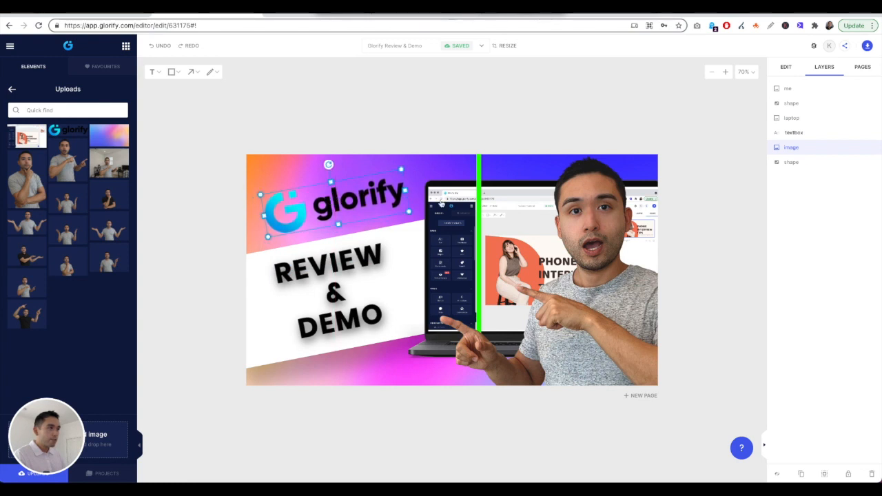
Move the green frame back so it lines up with the design's edges, and deselect it
click(483, 205)
drag(481, 159, 250, 174)
click(471, 93)
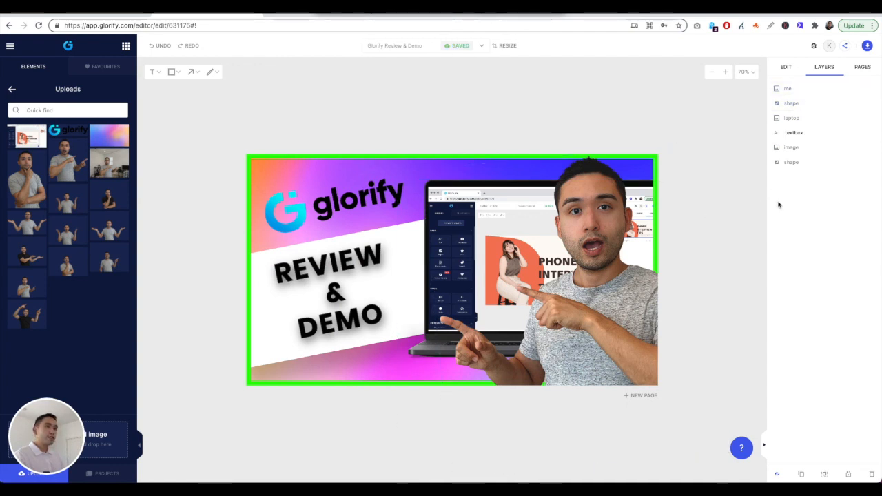
Examine the download options for size, file type and page without downloading the design
click(867, 47)
click(836, 114)
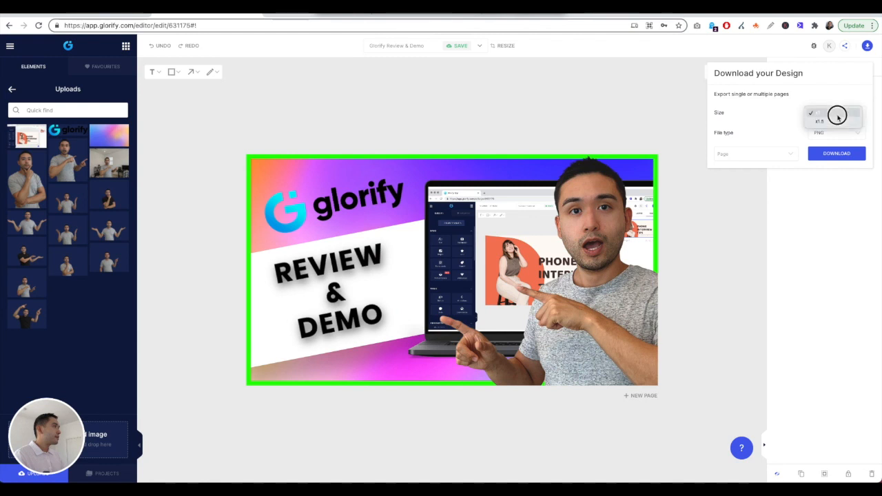
click(775, 119)
click(829, 135)
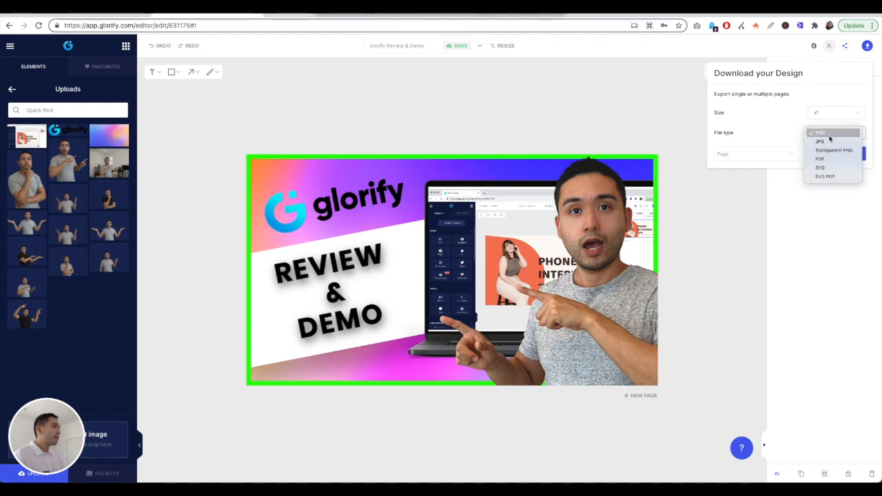
click(799, 153)
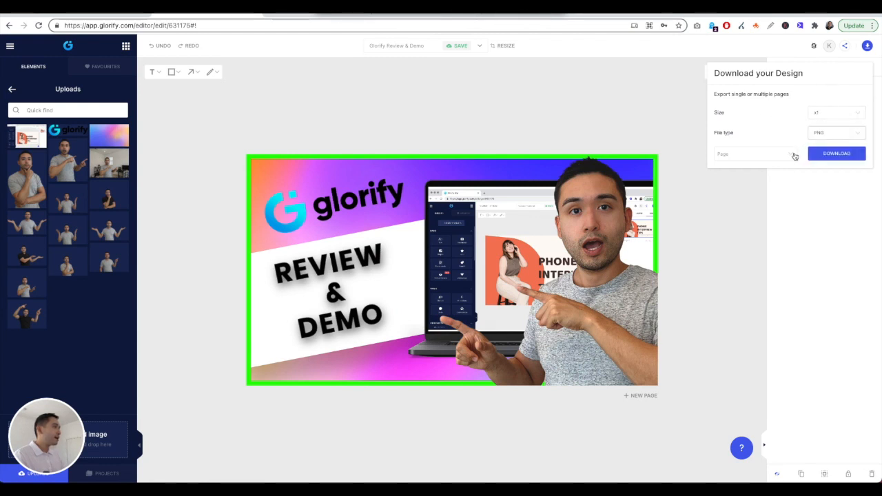
click(792, 154)
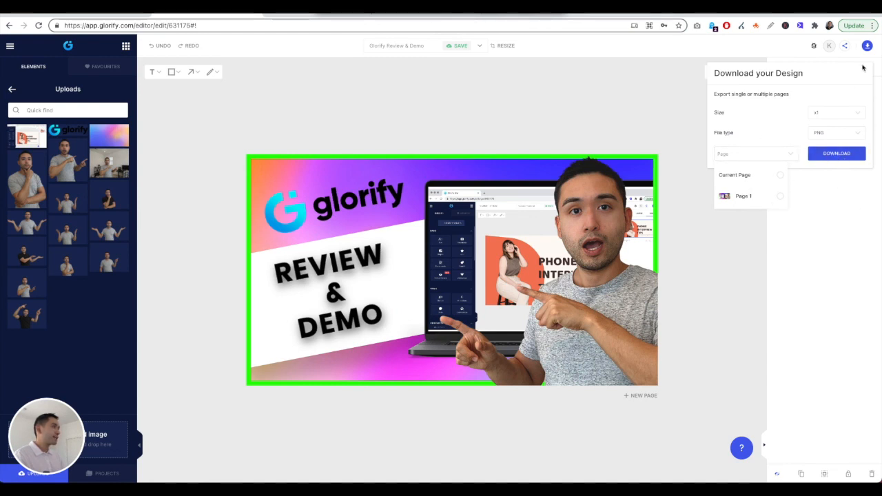
click(750, 52)
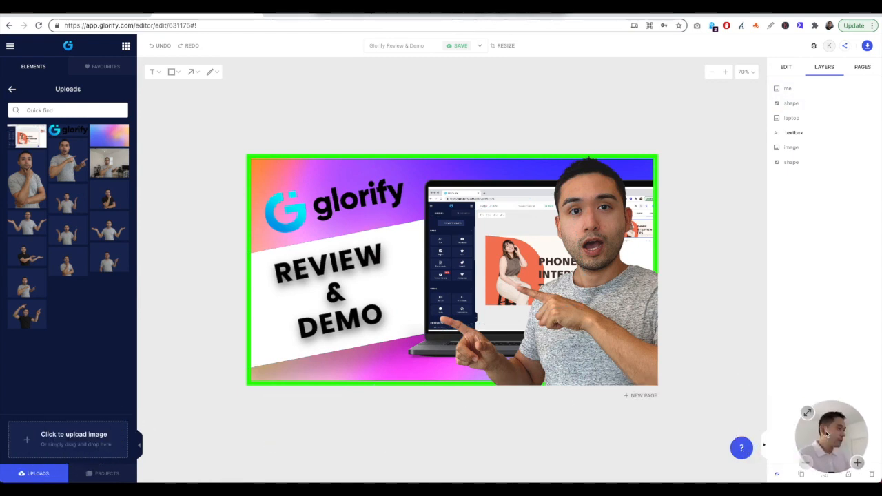
Add a new Buy Now button to the design and place it over the laptop screen
click(13, 92)
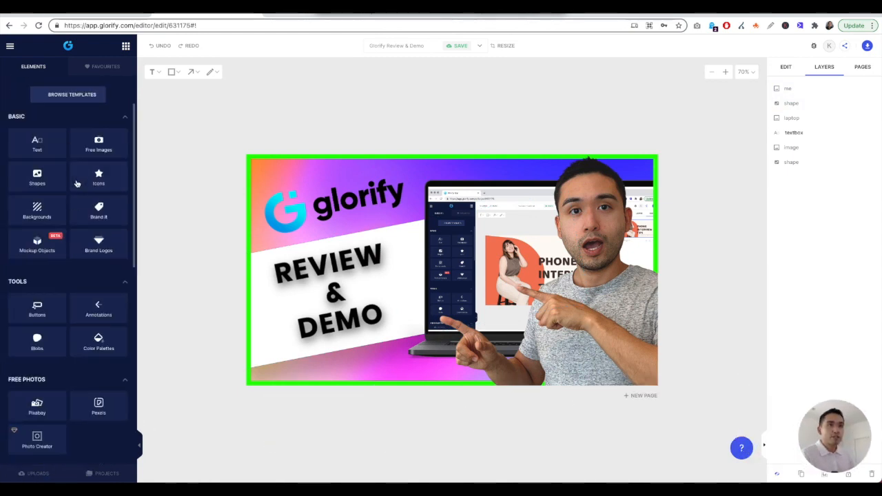
scroll(71, 237, down, 3)
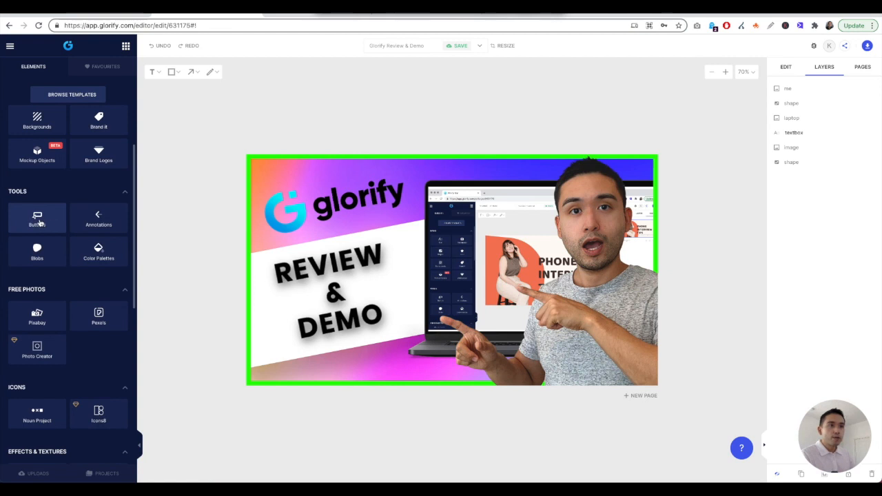
click(37, 222)
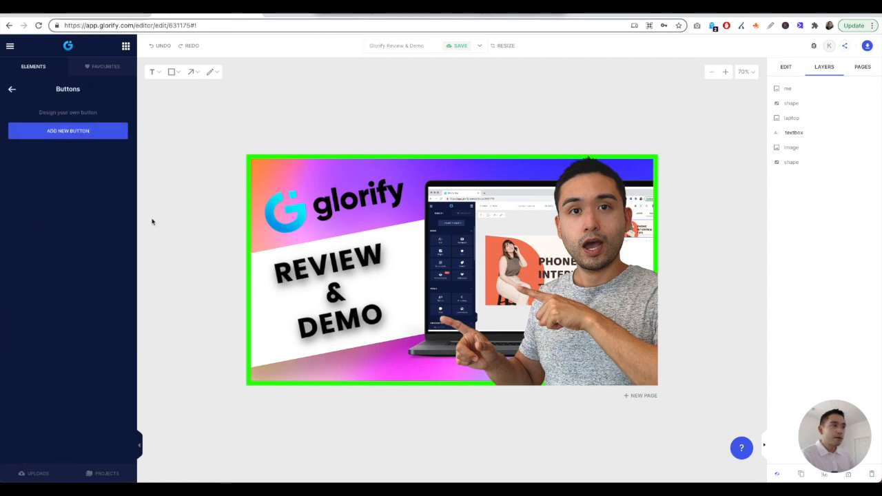
click(62, 132)
drag(332, 174, 505, 248)
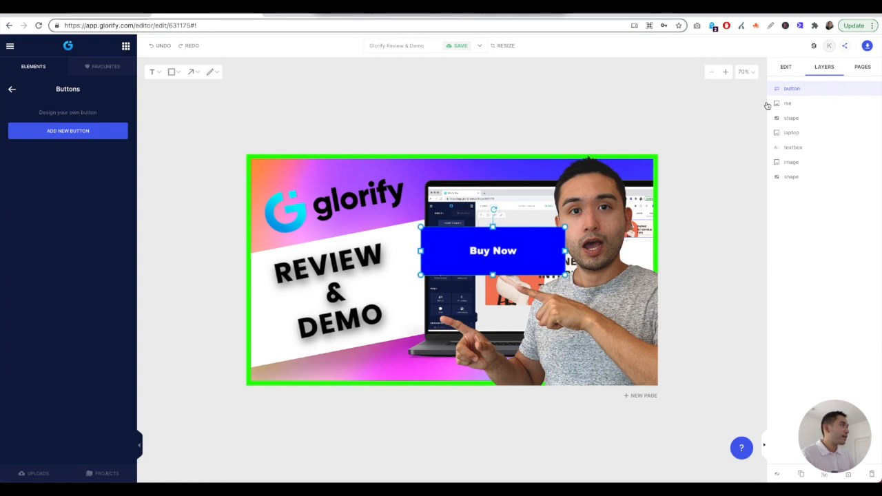
Set the Buy Now button's border radius to 162, and delete the button from the design
click(786, 68)
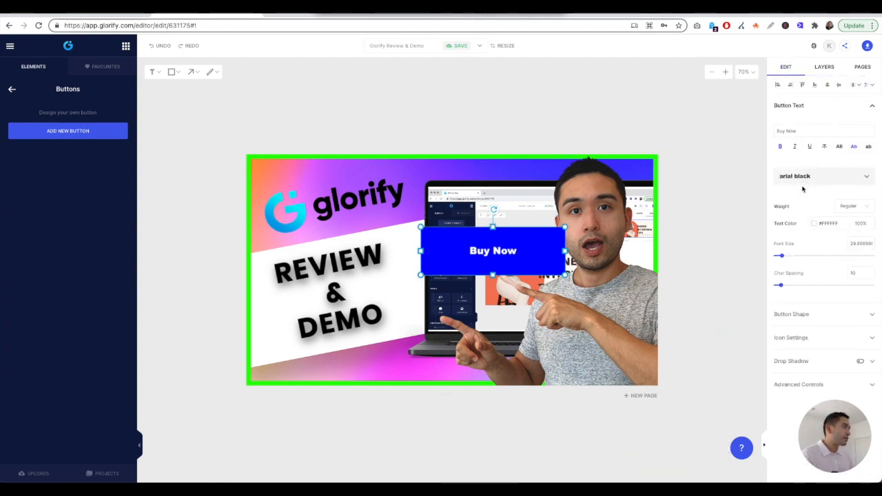
click(793, 313)
scroll(785, 358, down, 1)
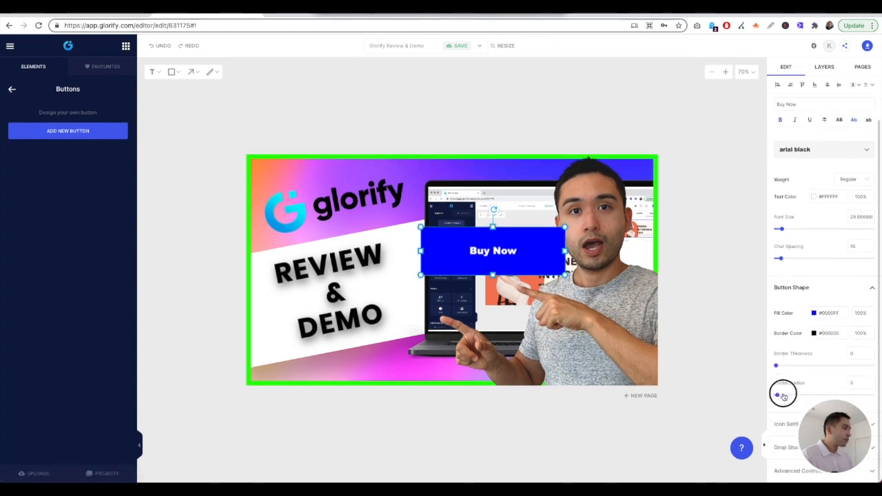
drag(777, 397, 844, 383)
mouse_move(779, 366)
mouse_down()
mouse_move(812, 363)
mouse_move(773, 365)
mouse_up()
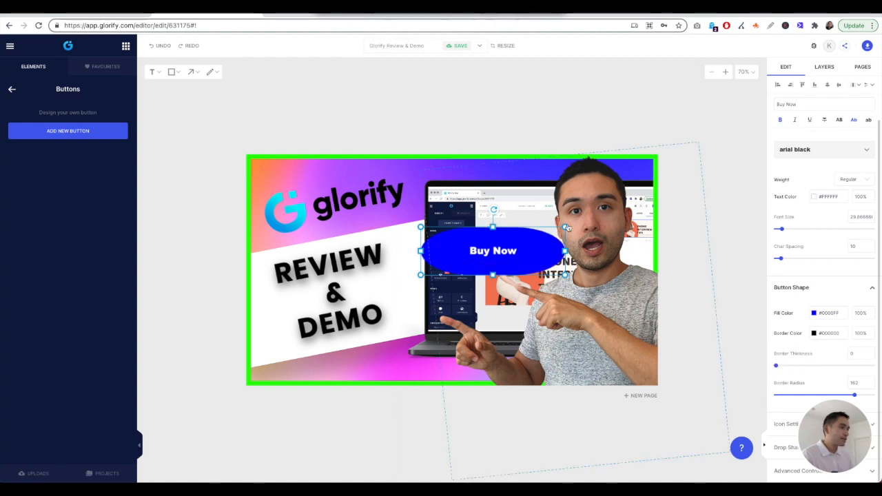
key(Delete)
Look through the available element categories and browse the Icons8 icon library
click(9, 91)
scroll(63, 203, down, 3)
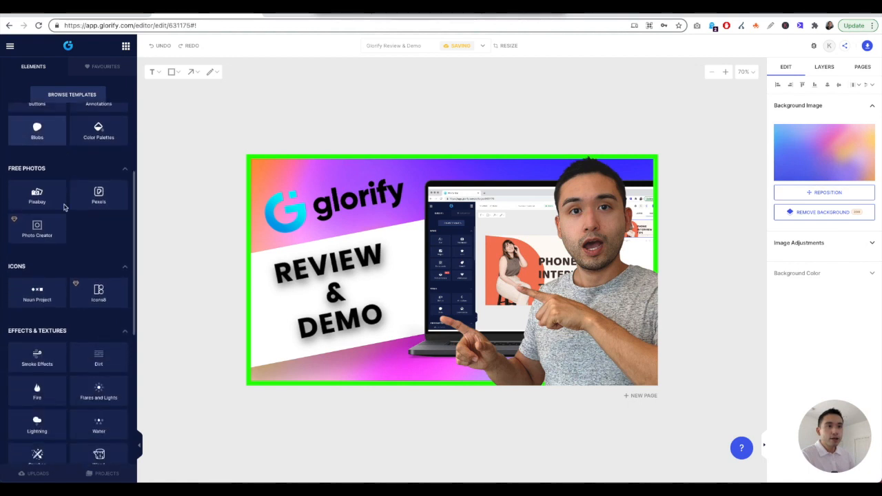
scroll(64, 207, down, 5)
scroll(67, 380, up, 5)
click(104, 370)
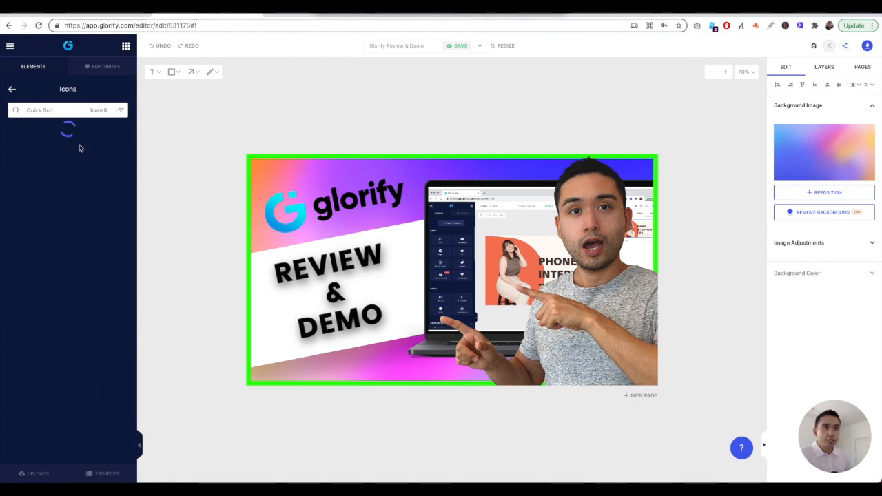
scroll(93, 219, down, 2)
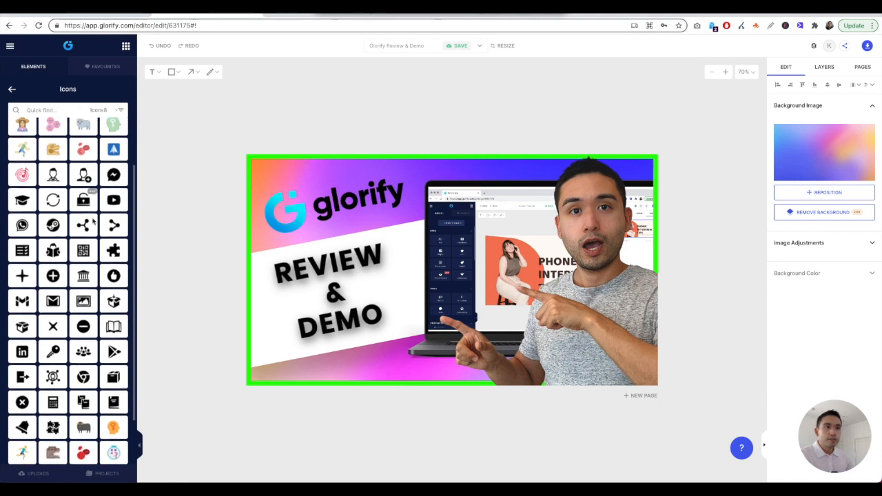
scroll(79, 195, down, 2)
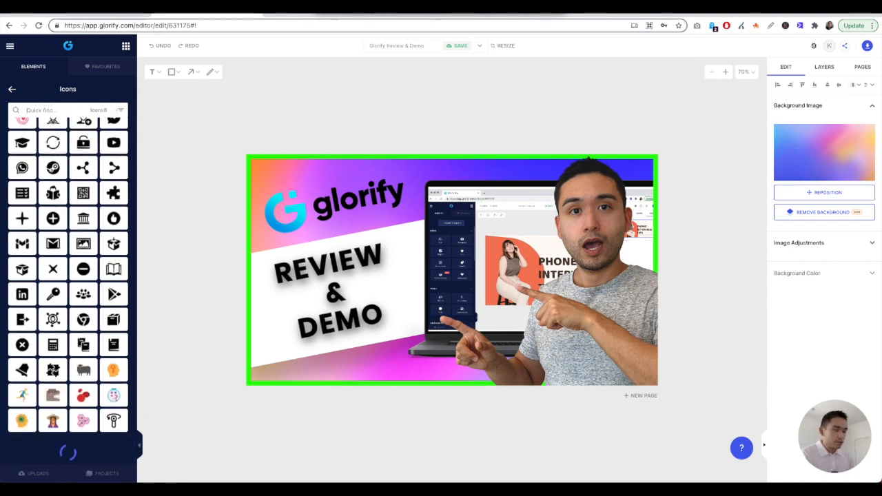
Search the Icons8 library for "cursor", correcting the misspelled search term
text(curso)
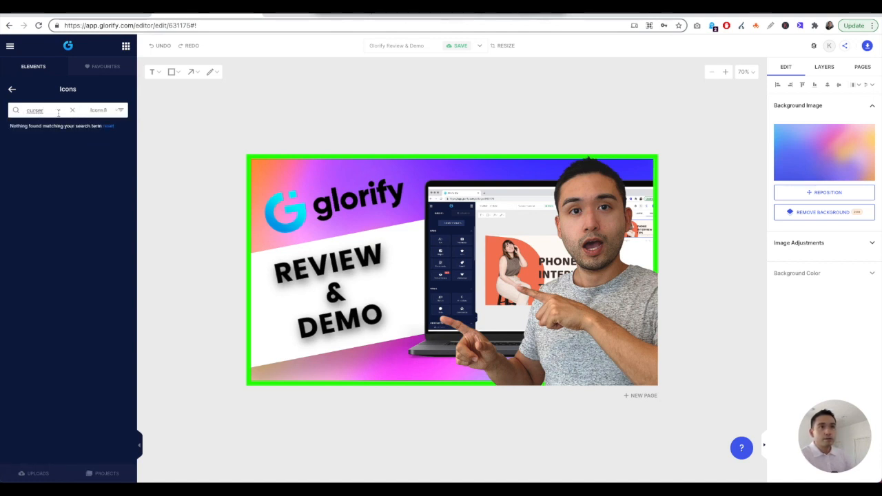
right_click(33, 112)
click(29, 114)
click(38, 111)
right_click(51, 110)
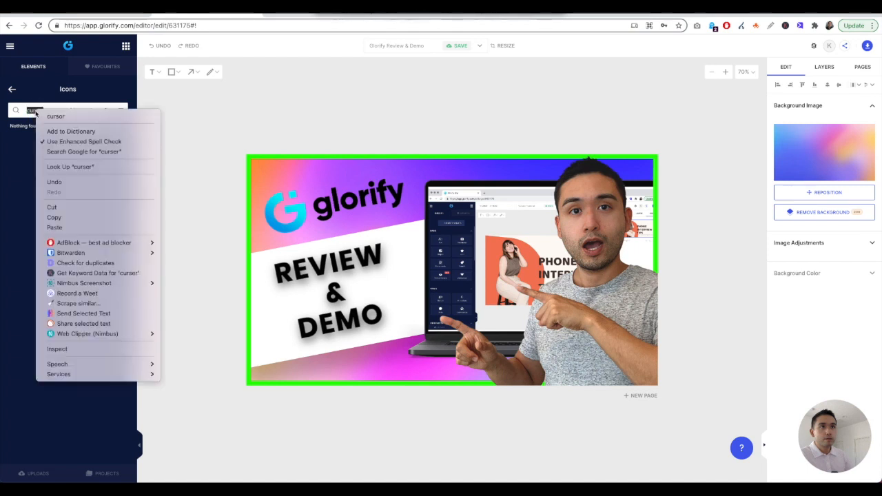
click(49, 116)
key(Return)
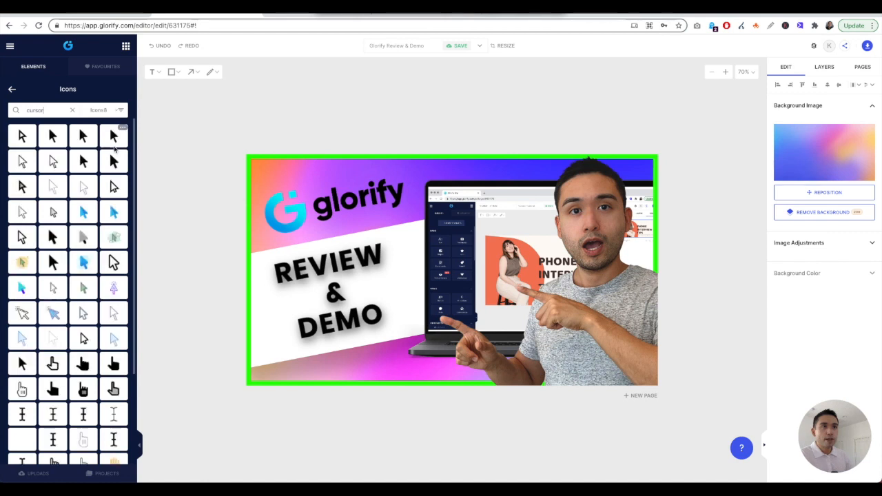
Add an outlined arrow cursor icon, place it at the laptop's lower-left corner, view its icon settings and delete it
click(23, 161)
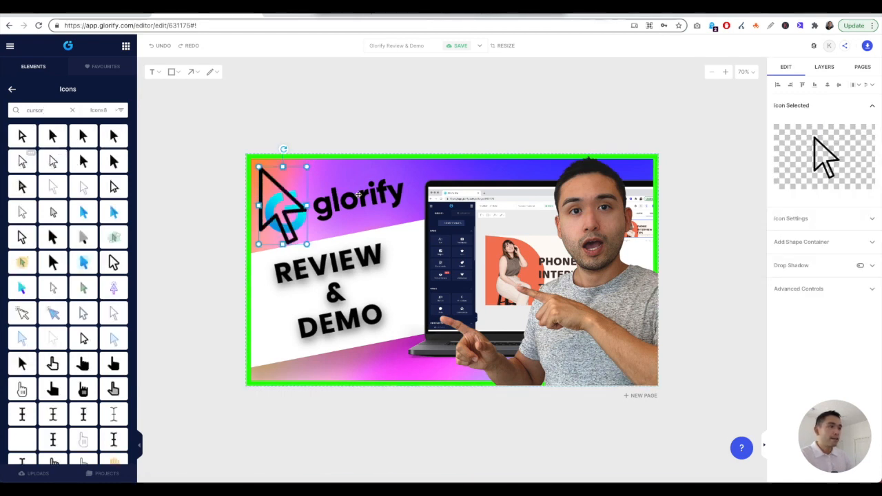
drag(275, 223, 416, 356)
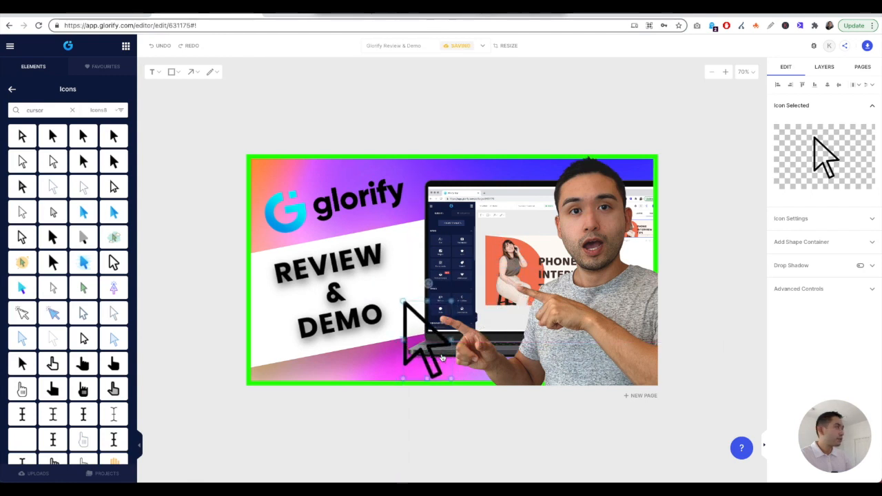
click(871, 222)
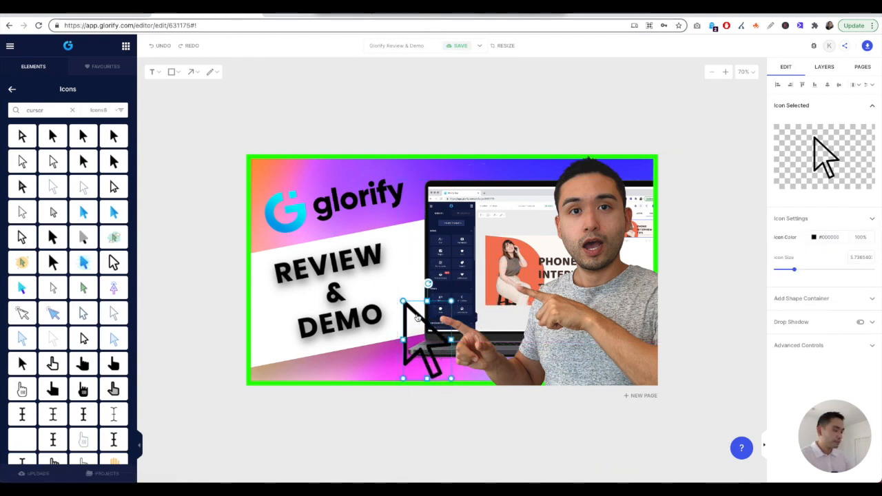
key(Delete)
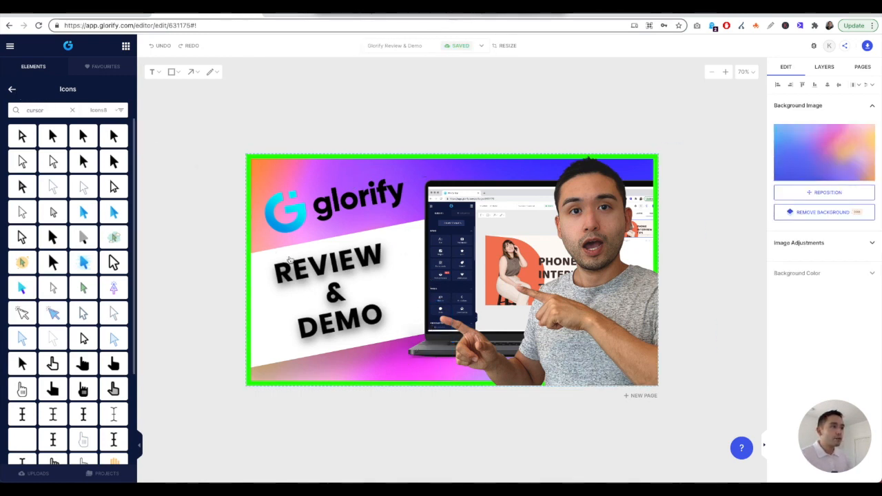
Move the green frame aside over the laptop and turn on the drop shadow for the tilted white shape
click(315, 262)
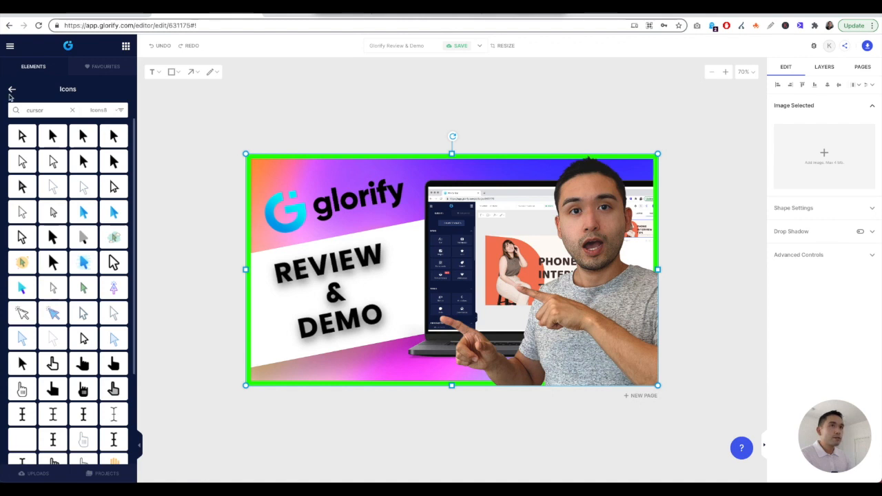
click(10, 90)
drag(279, 162, 407, 177)
click(260, 260)
click(860, 232)
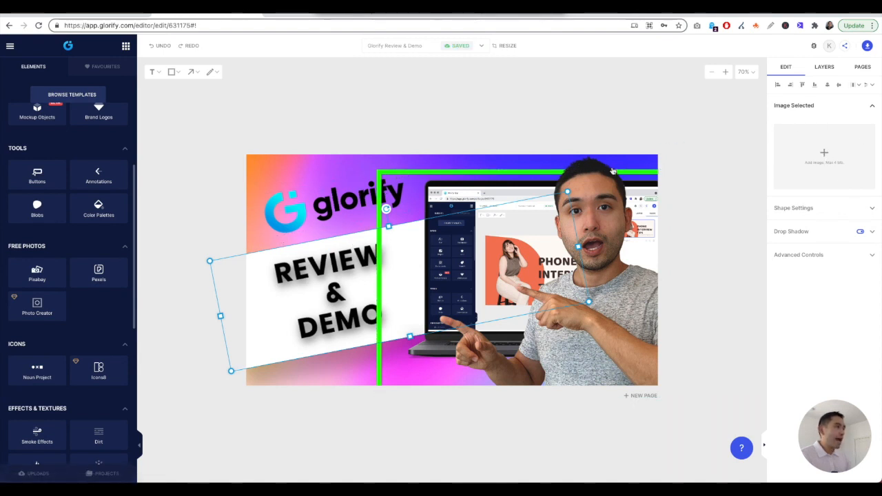
Apply a gradient from red (#FF0003) to light blue to the tilted white shape, with red along its lower edge
click(872, 209)
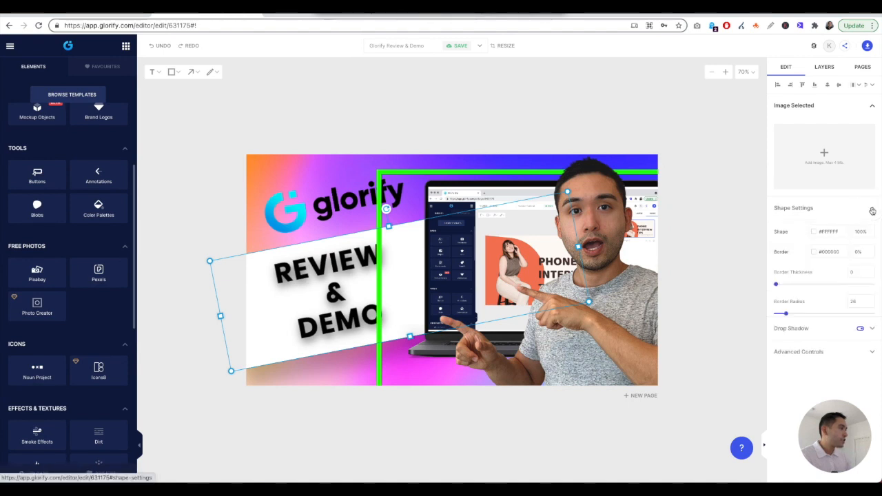
click(814, 234)
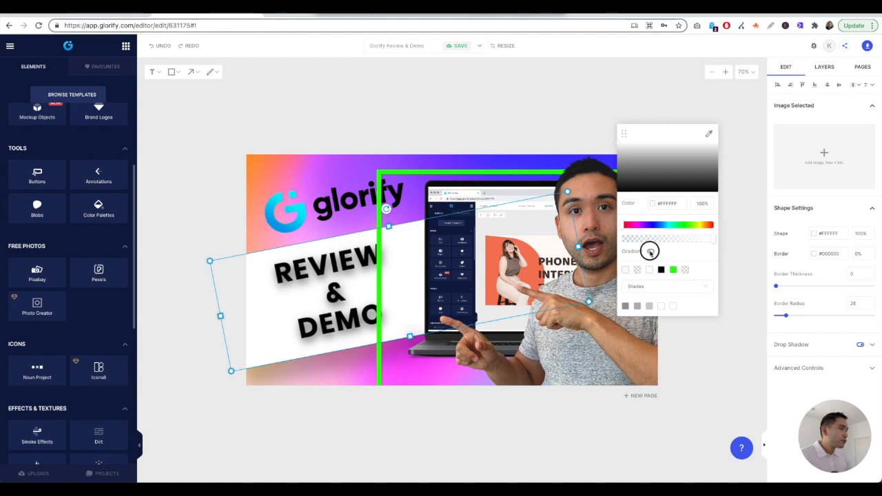
click(650, 251)
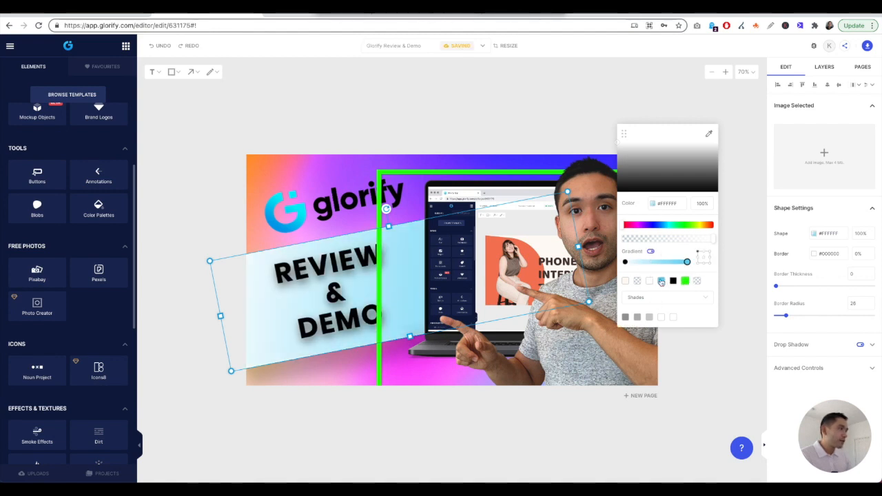
click(634, 226)
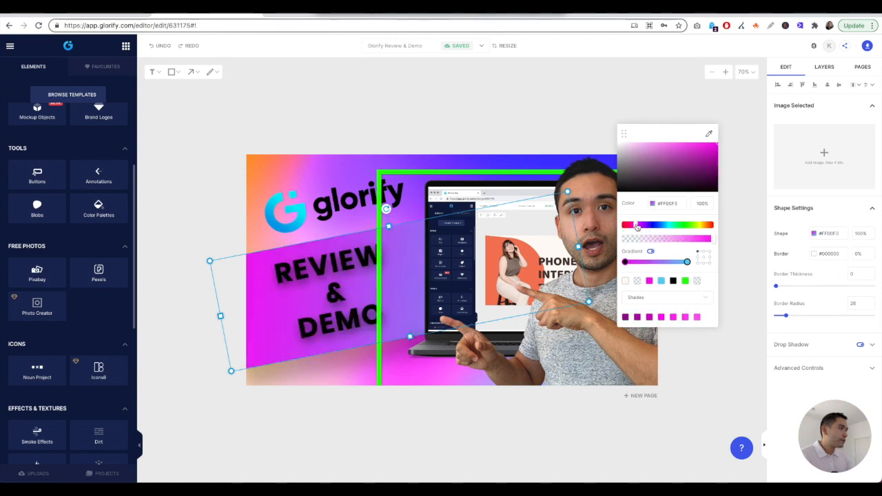
drag(622, 228, 619, 227)
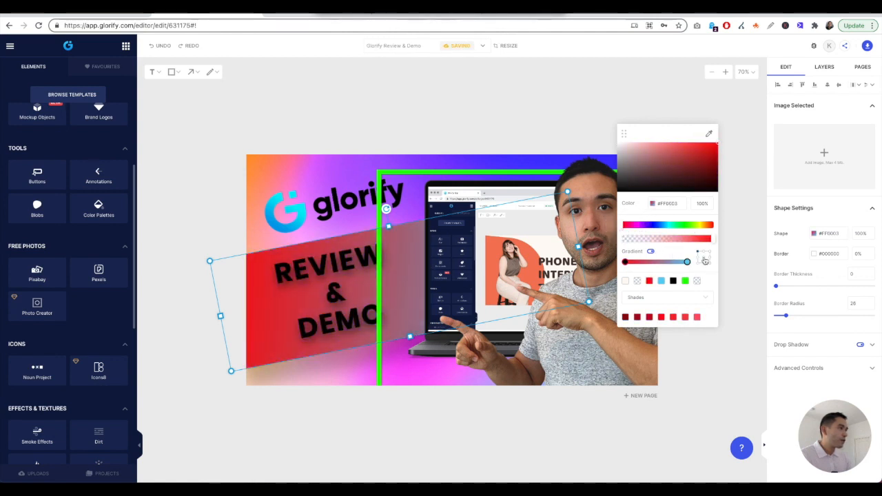
click(700, 257)
click(699, 258)
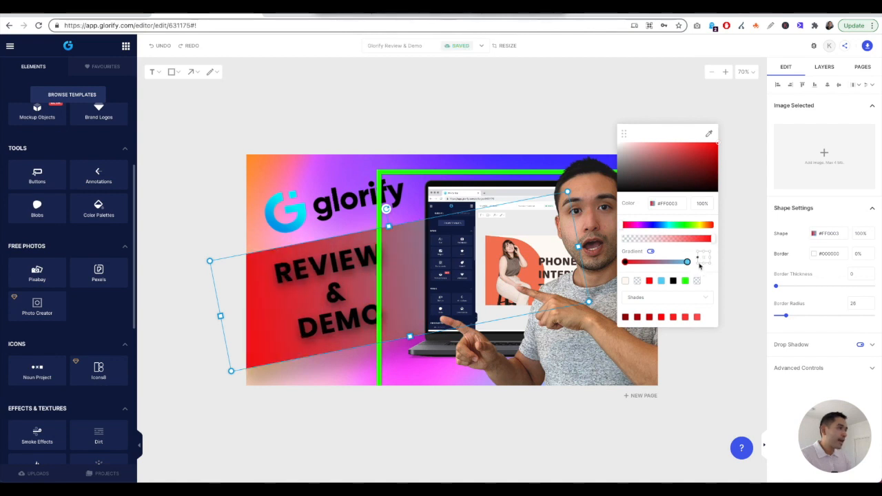
click(702, 260)
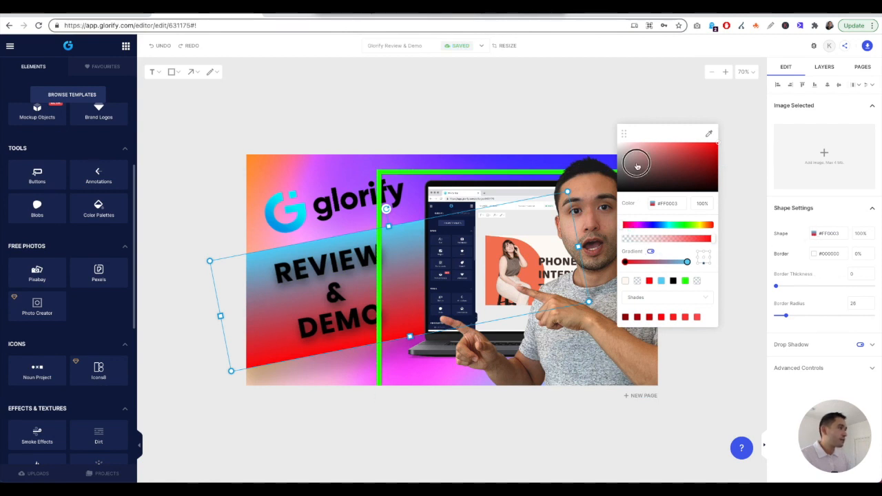
Change the shape's gradient color to white (#FFFFFF) and turn the gradient off
drag(637, 168, 602, 132)
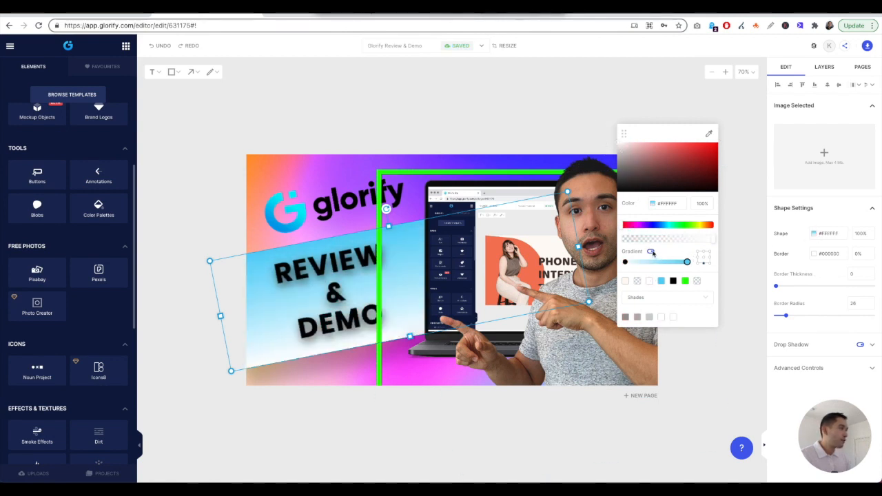
click(651, 253)
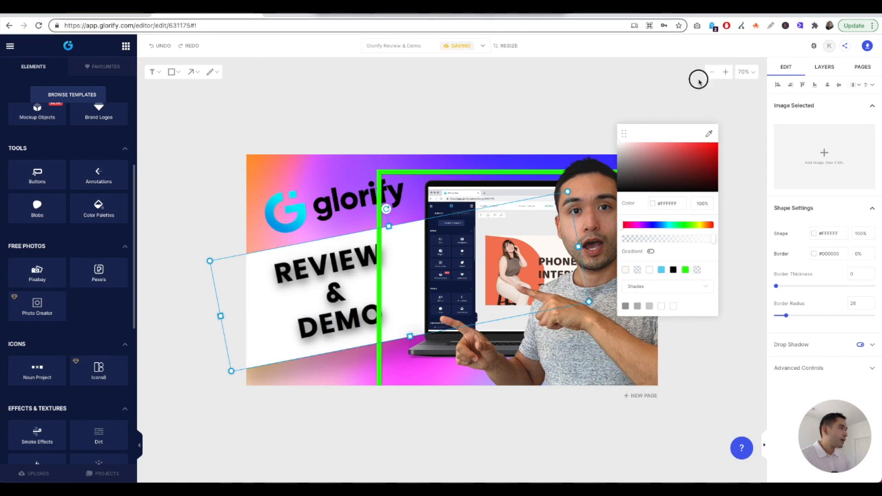
click(699, 82)
Move the green frame around the edges of the thumbnail and reposition the man's cutout over the laptop's far side
drag(432, 170, 310, 158)
click(428, 173)
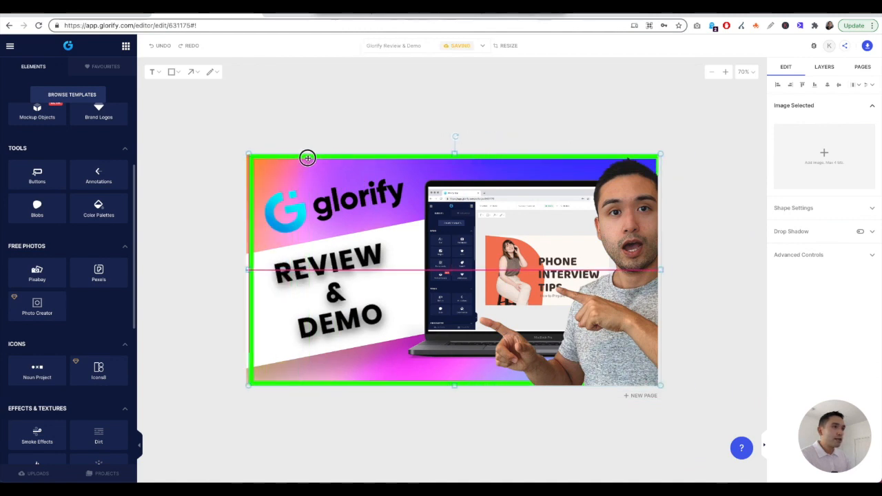
click(613, 225)
drag(613, 220, 596, 221)
click(500, 139)
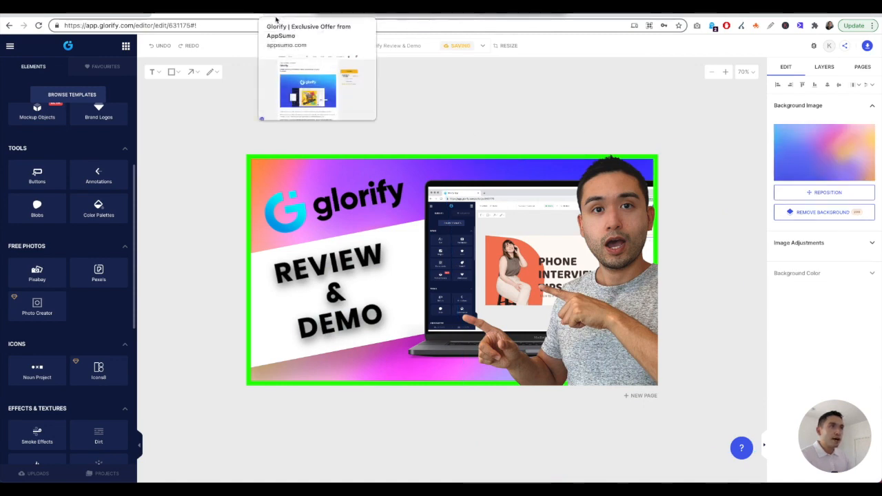
Switch to Glorify's AppSumo offer page and view its plans down to the license tier table
click(275, 19)
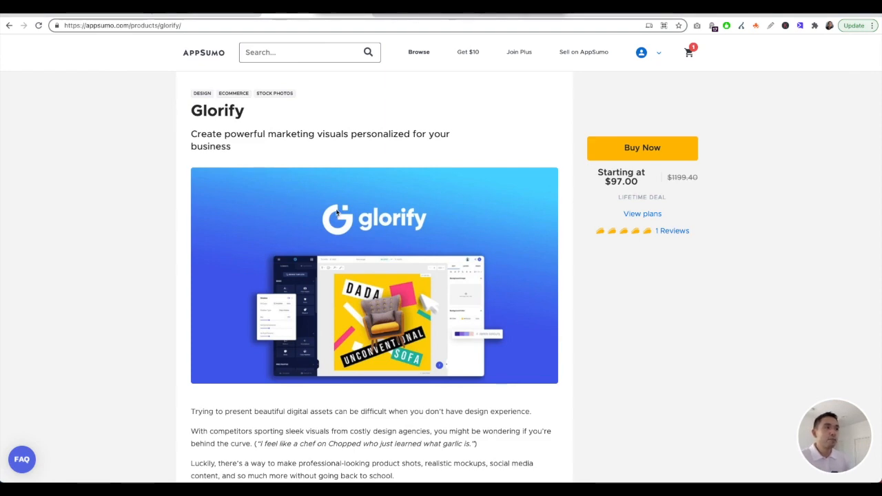
scroll(337, 210, down, 4)
scroll(328, 198, down, 3)
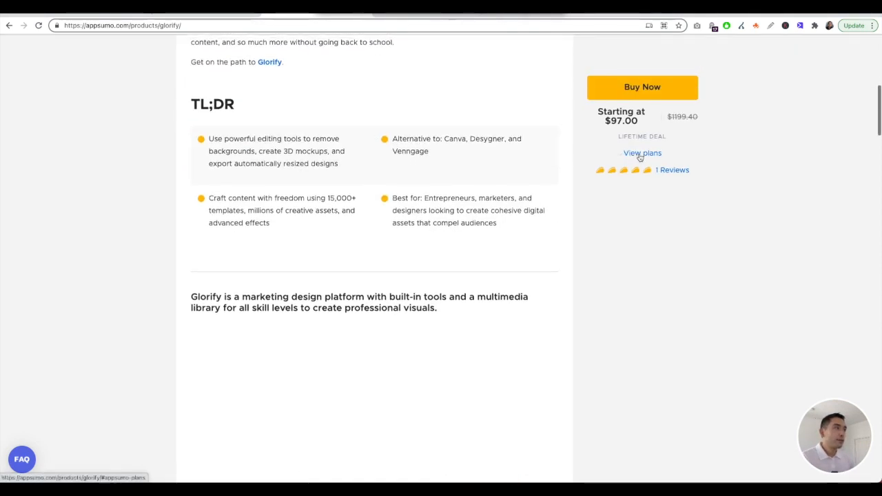
click(639, 155)
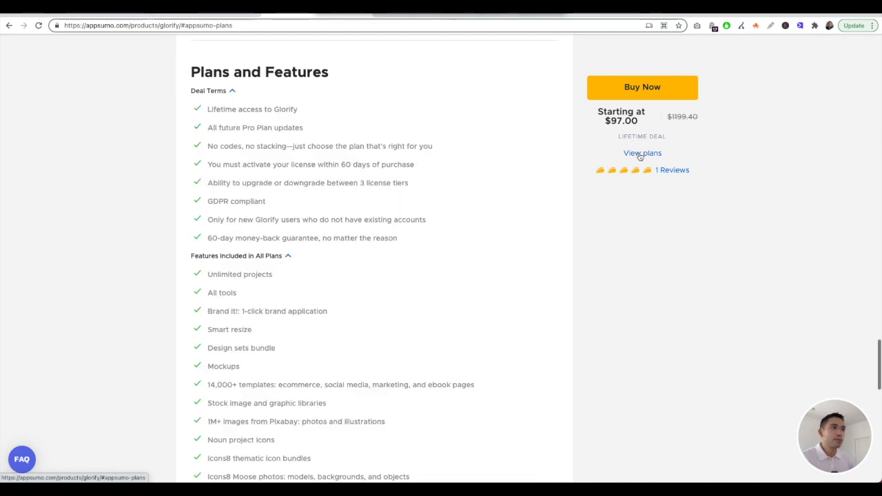
scroll(429, 192, down, 4)
scroll(429, 193, down, 4)
scroll(434, 191, up, 2)
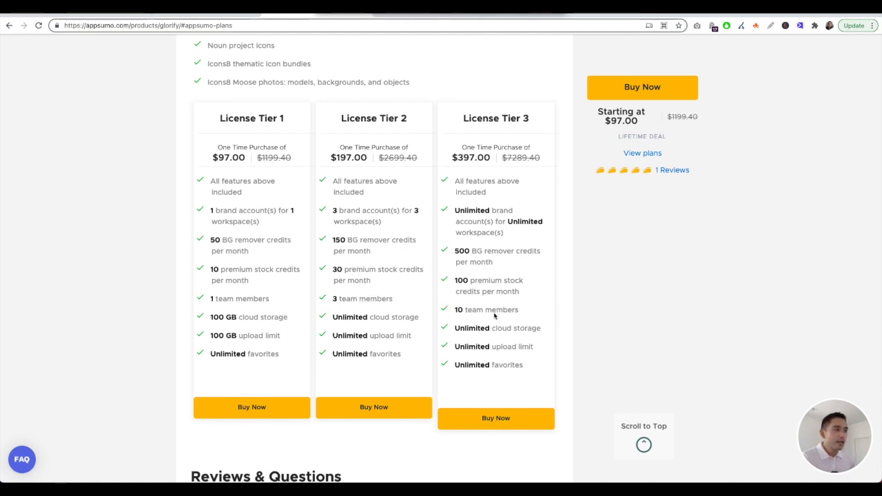
Compare the storage, brand account and workspace allowances of the license tiers and review the features included in all plans
drag(364, 315, 391, 355)
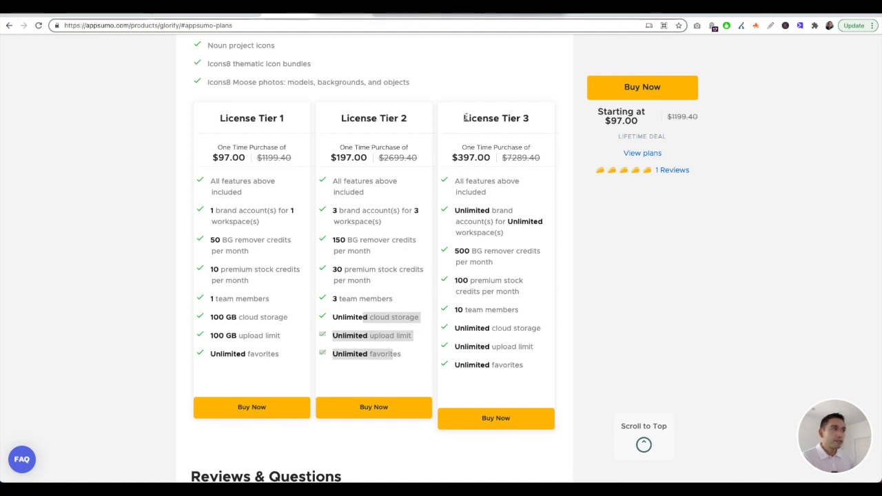
click(513, 117)
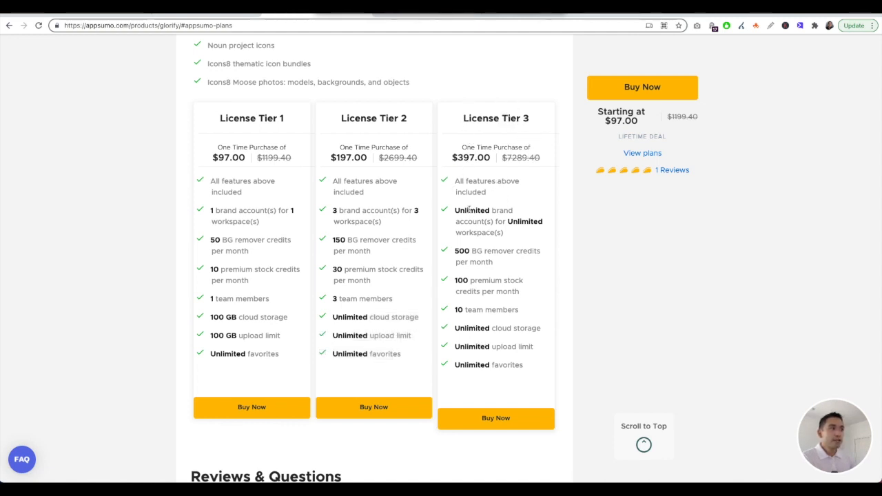
drag(455, 208, 521, 228)
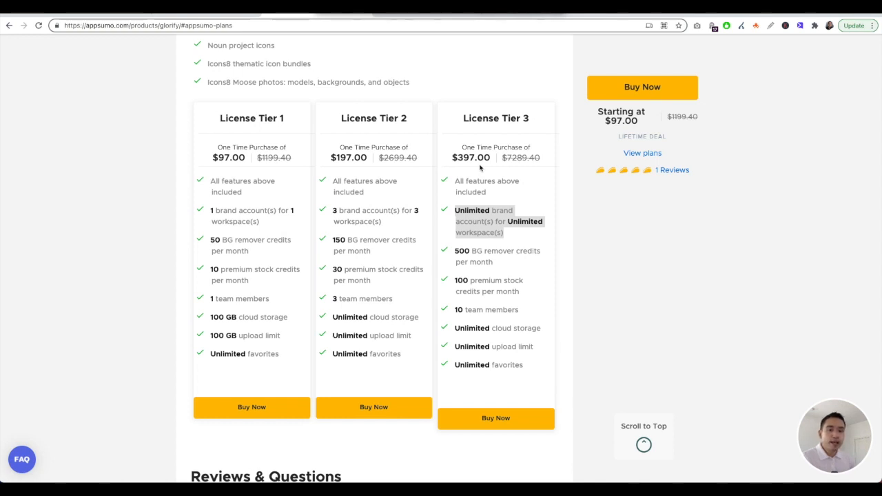
click(463, 208)
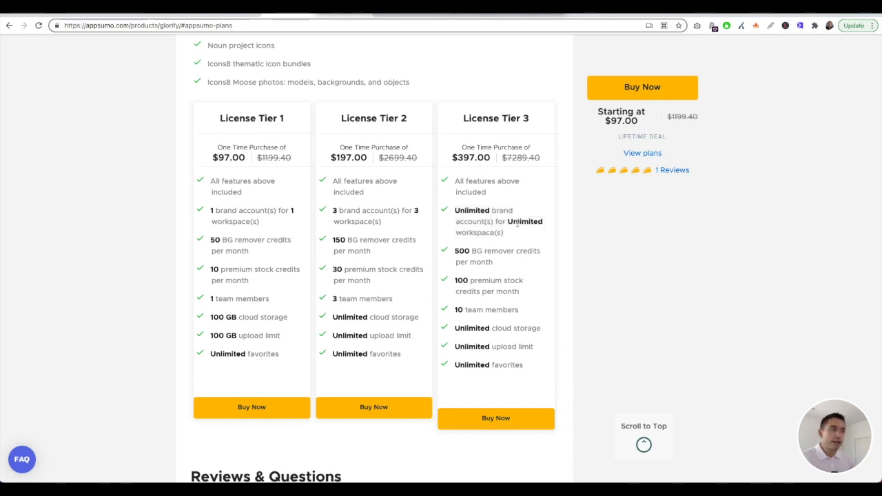
drag(465, 118, 553, 119)
click(540, 119)
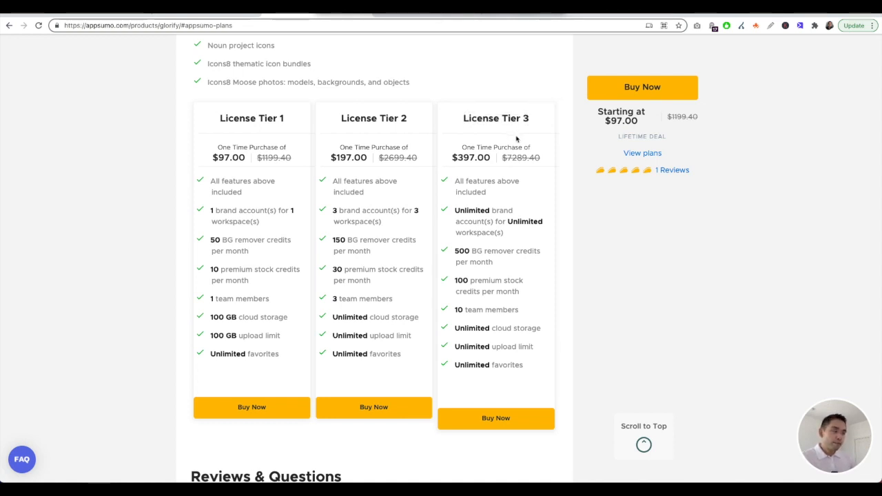
scroll(517, 140, down, 3)
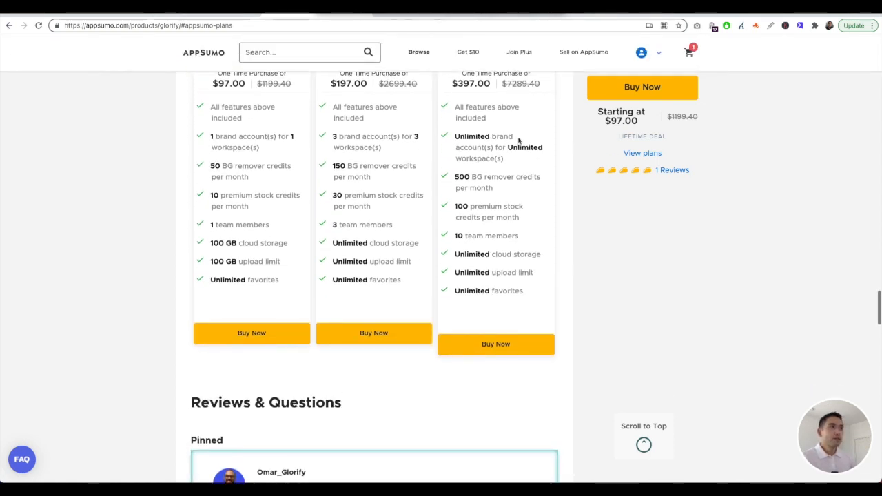
scroll(518, 140, up, 3)
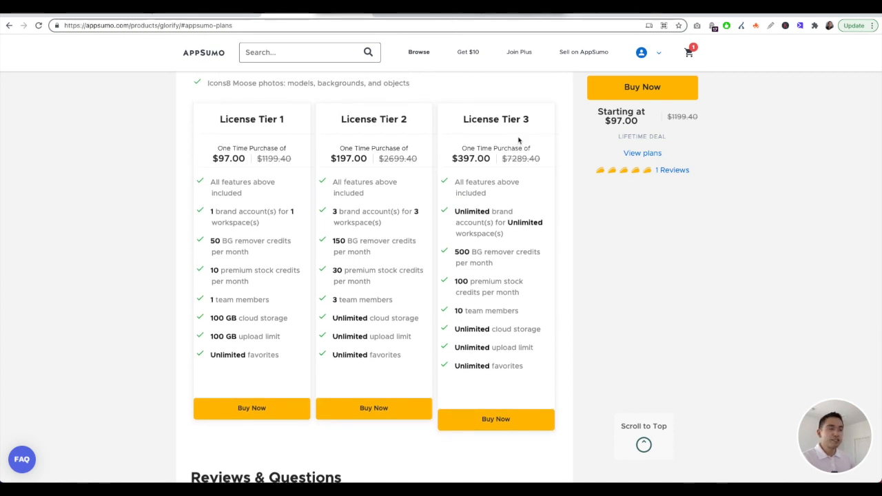
scroll(518, 140, up, 3)
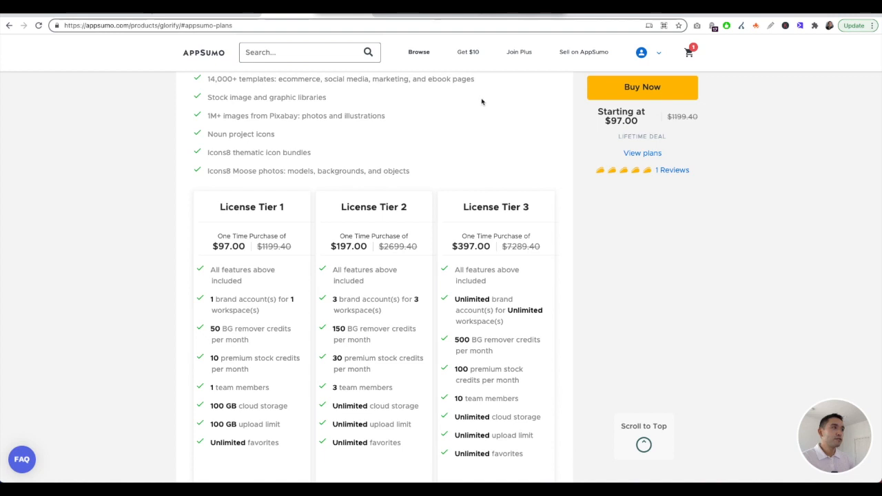
scroll(504, 196, down, 2)
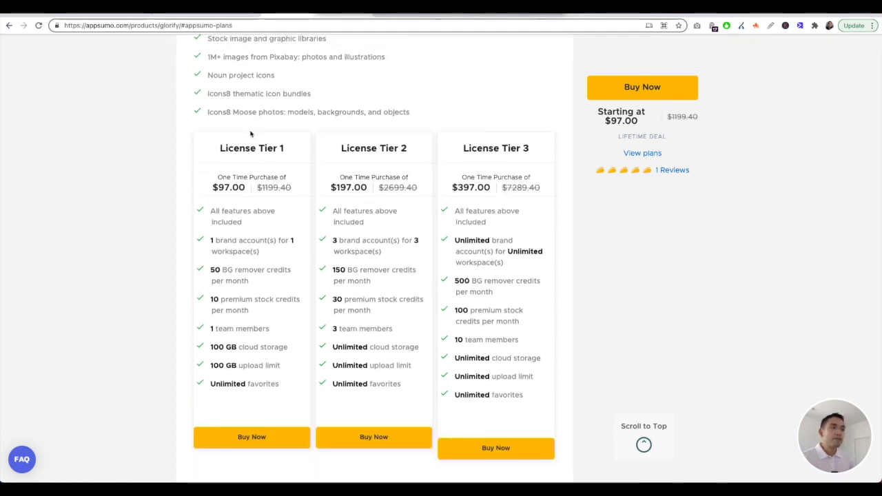
scroll(265, 167, up, 5)
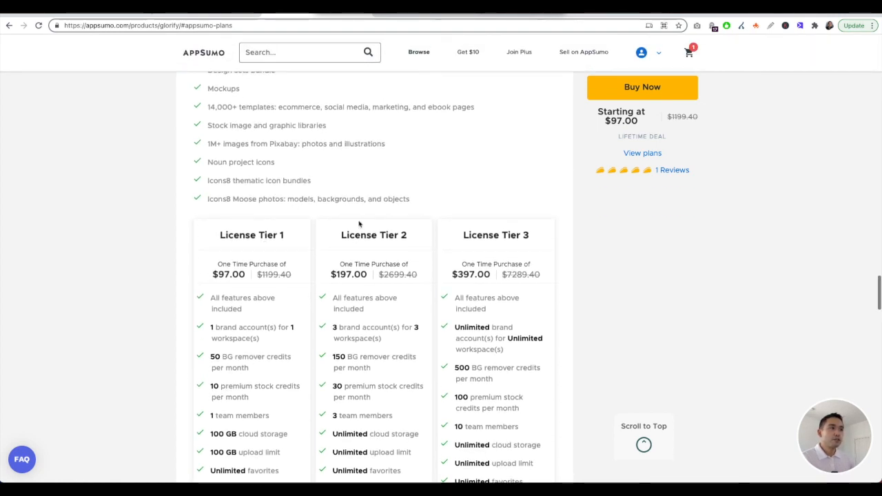
scroll(385, 214, up, 3)
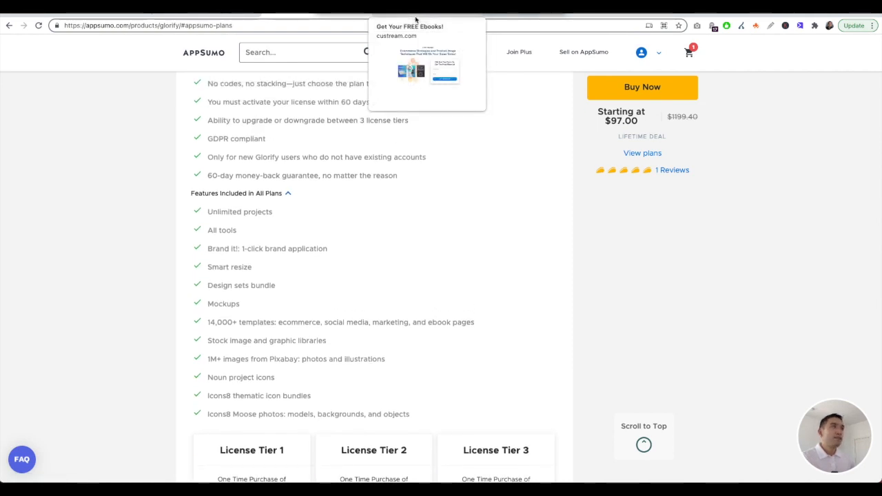
Switch to the free Glorify eBooks page and view its sign-up form
click(415, 19)
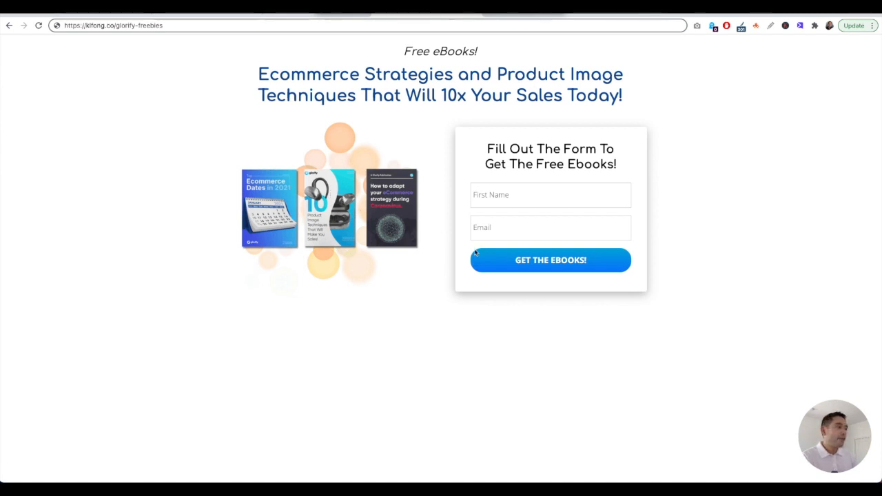
drag(799, 404, 65, 417)
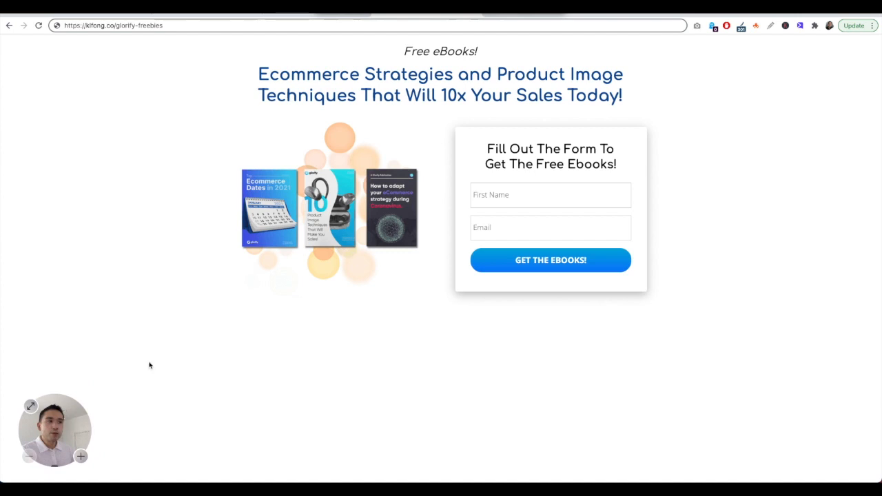